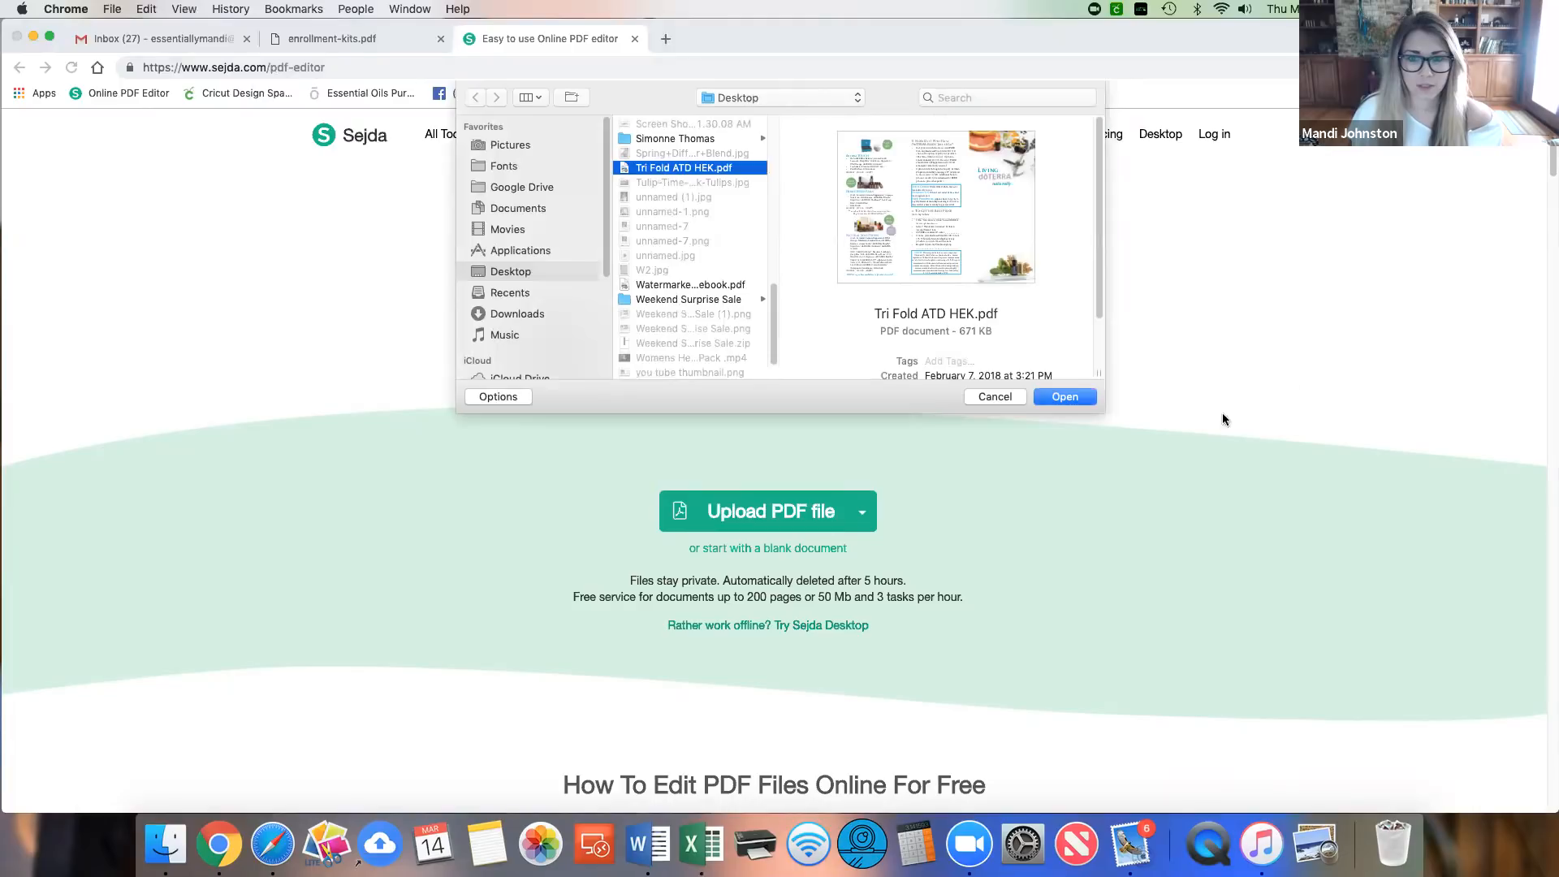
# Step: Open the brochure PDF, discard the recovered unsaved edits, and scroll to step 6's price section
pyautogui.click(1055, 396)
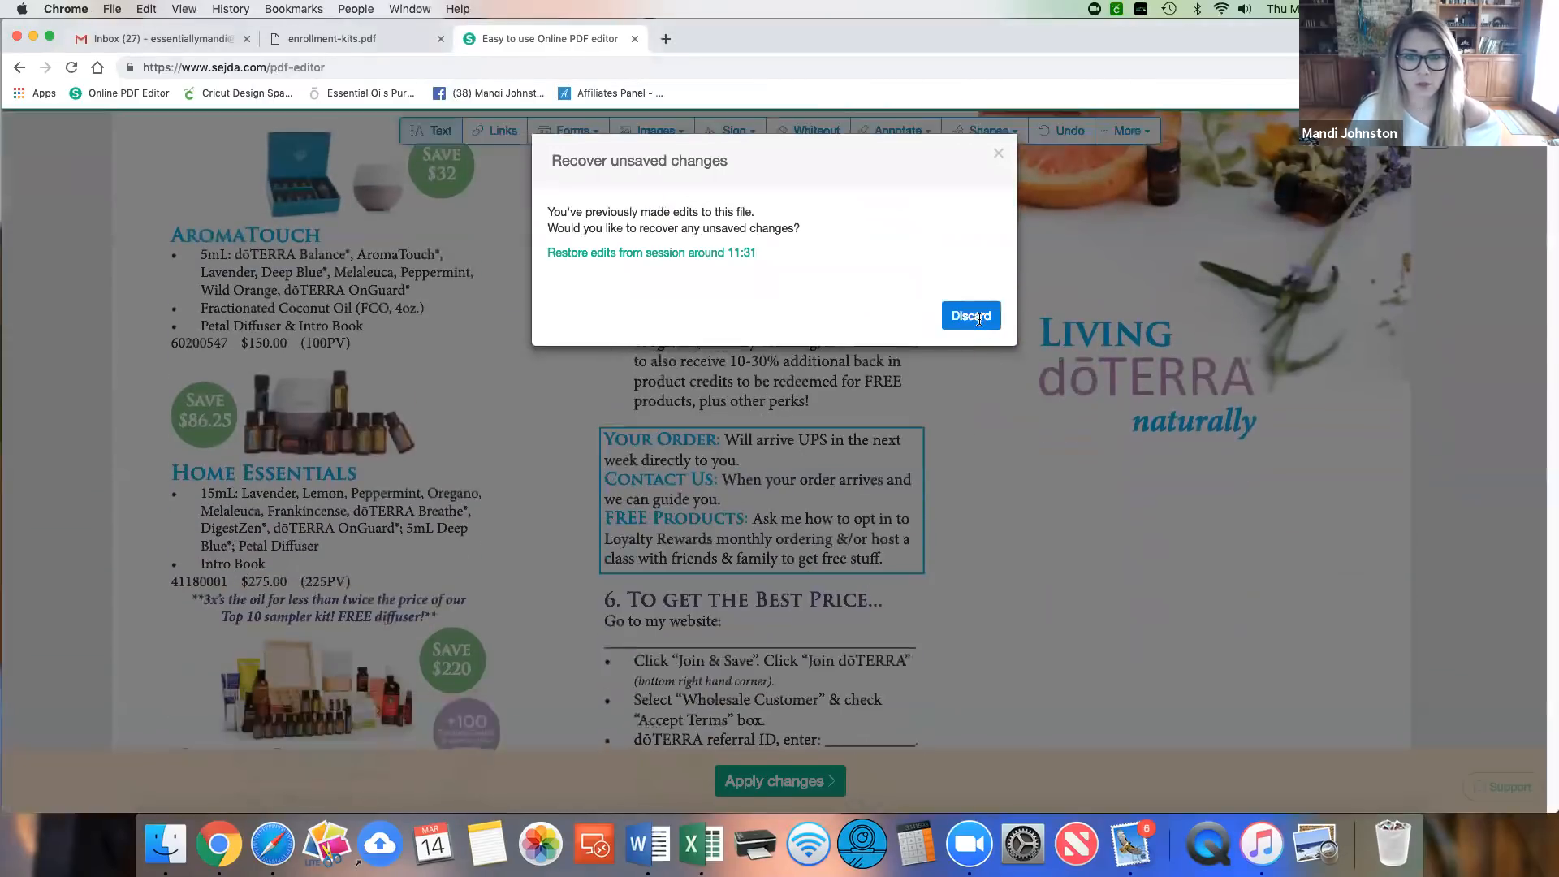
pyautogui.click(971, 316)
pyautogui.scroll(-15, 1051, 562)
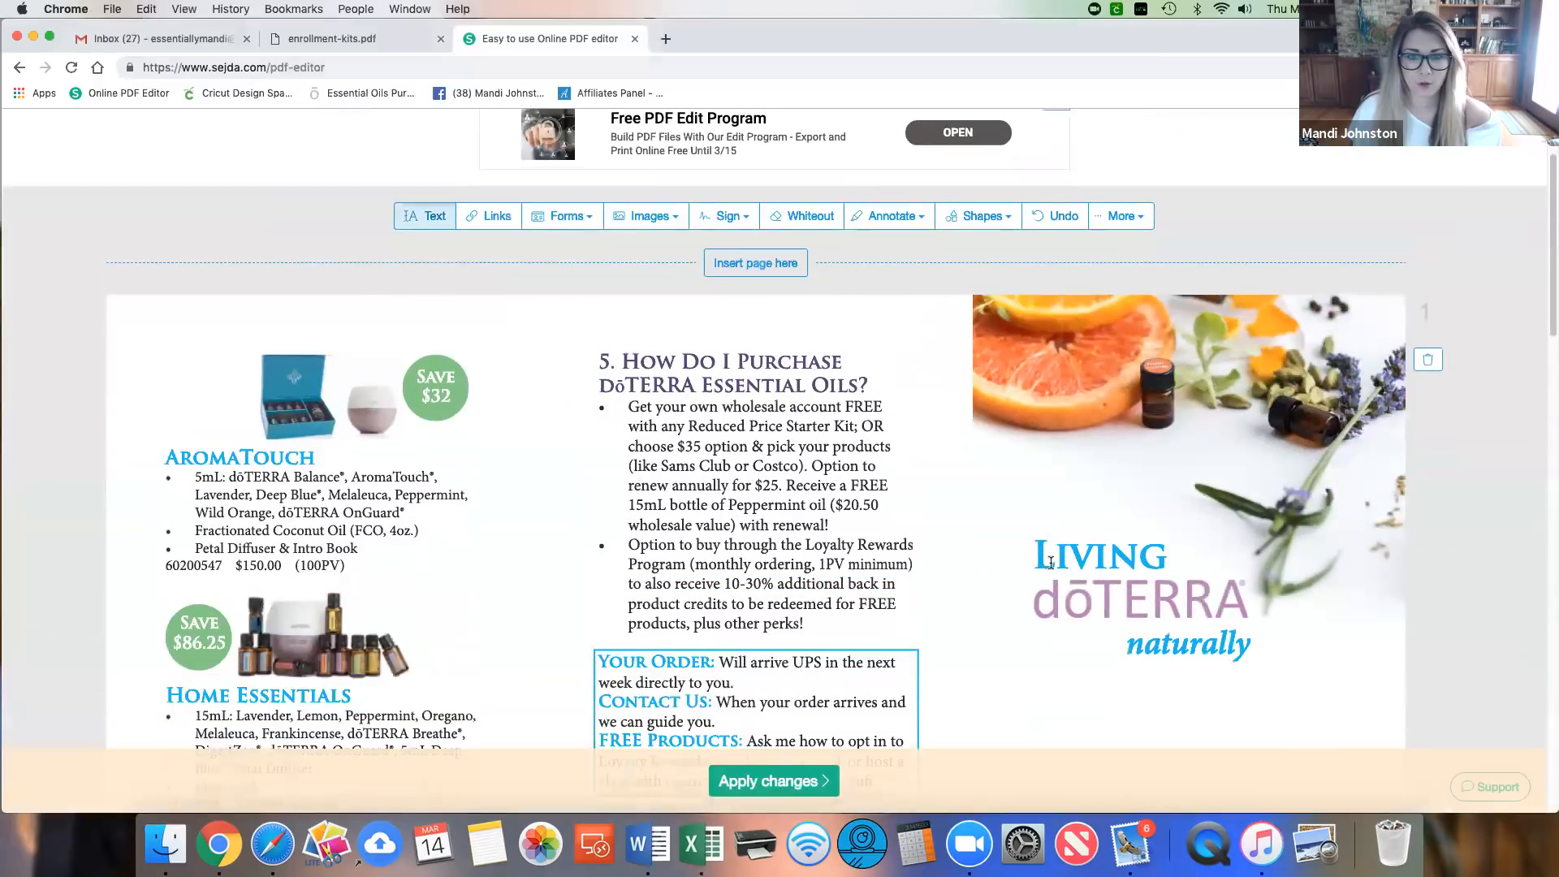
pyautogui.scroll(-8, 1051, 563)
pyautogui.scroll(10, 1051, 563)
pyautogui.scroll(10, 1051, 563)
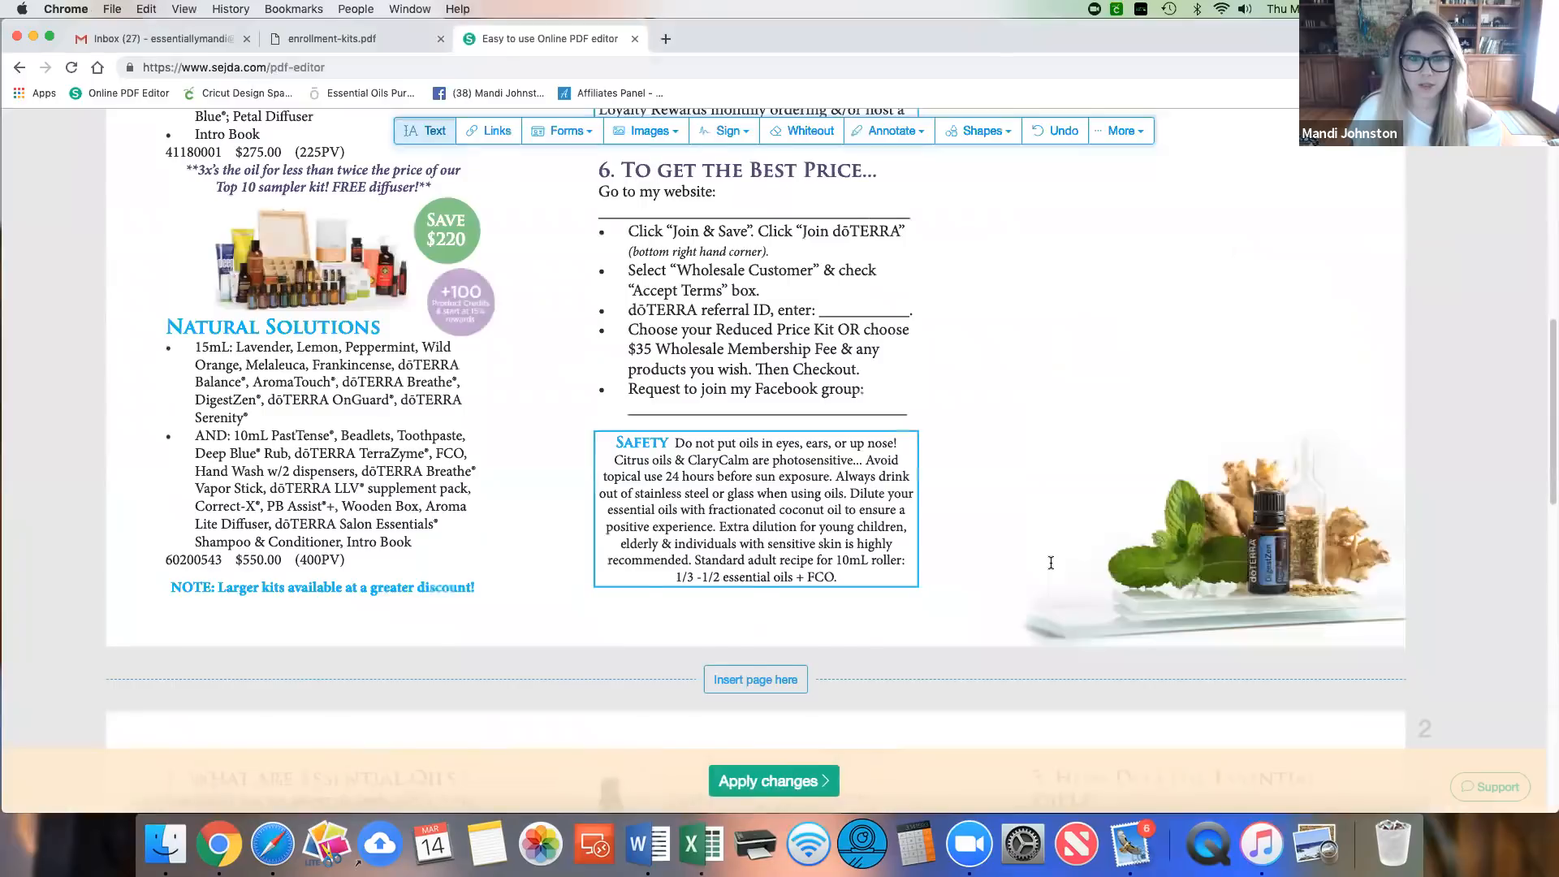
pyautogui.scroll(-2, 1051, 563)
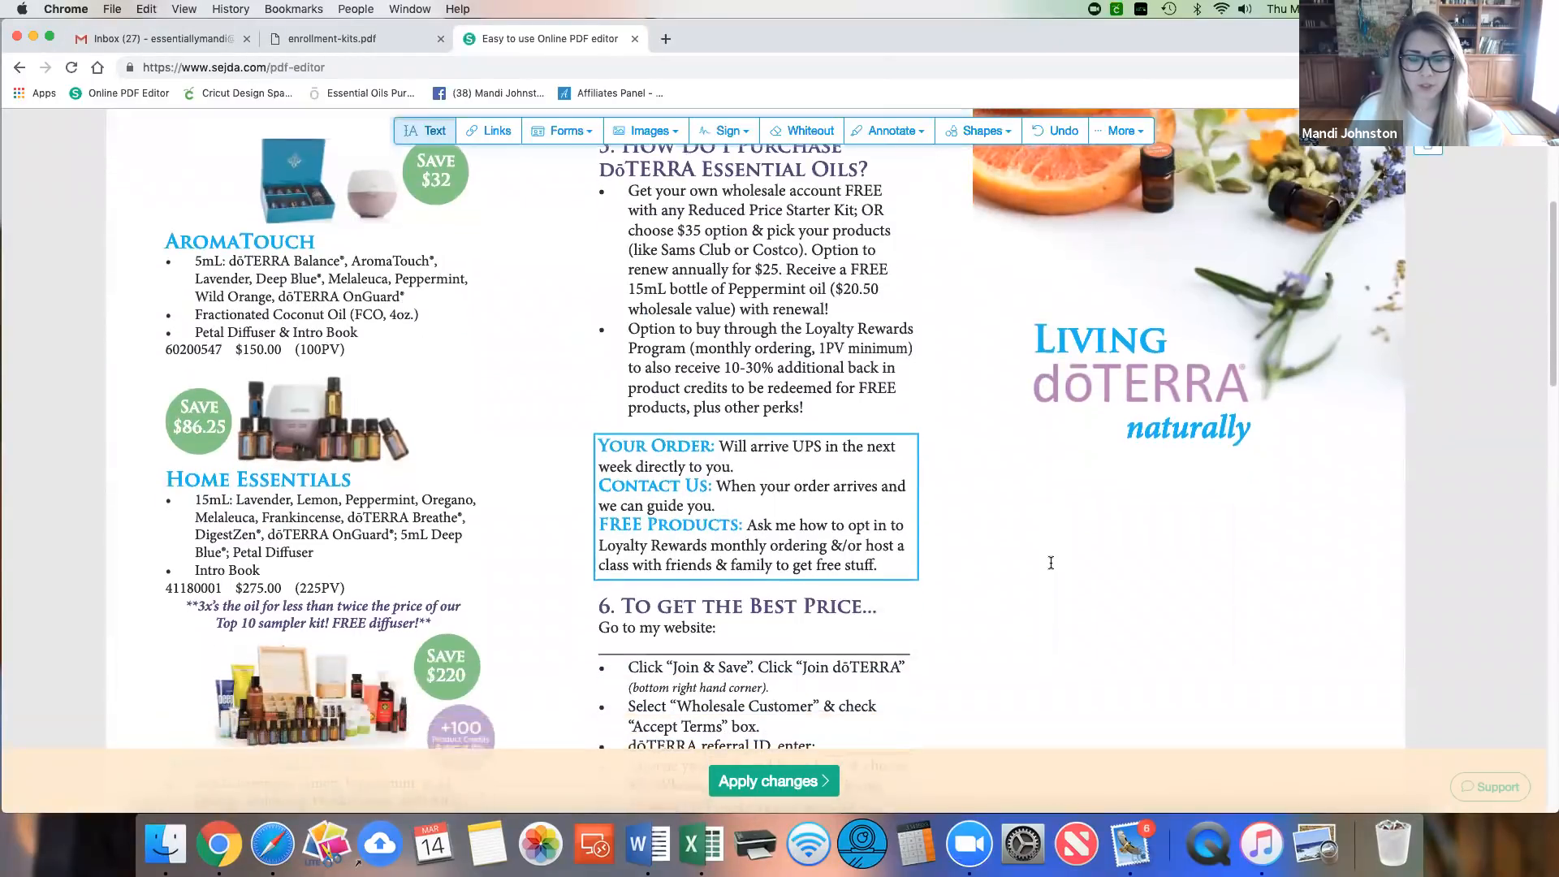
pyautogui.scroll(-8, 1051, 563)
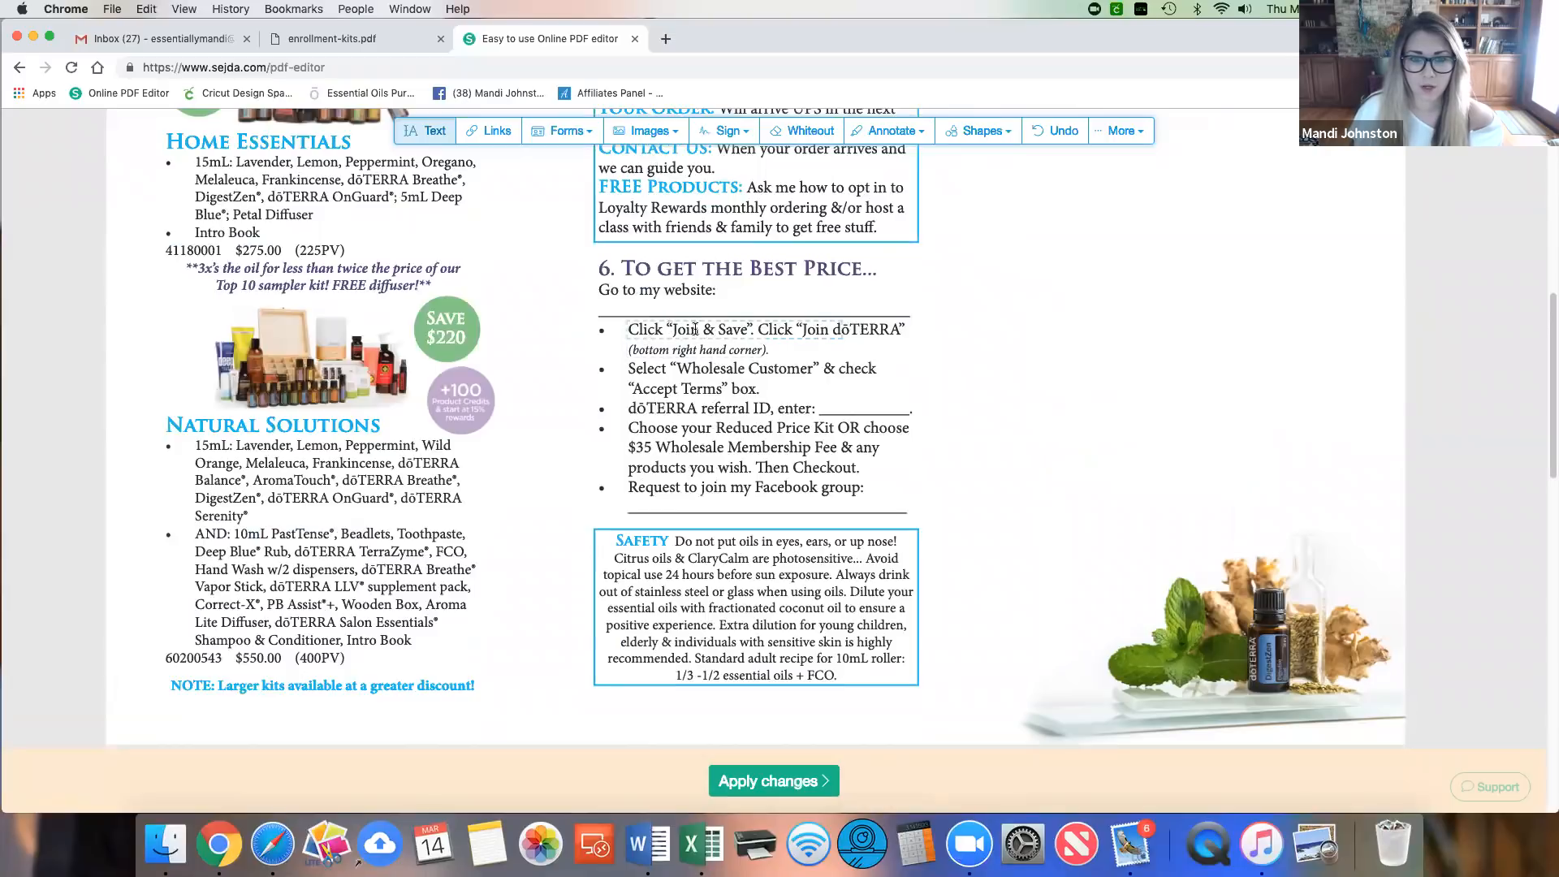
pyautogui.click(817, 12)
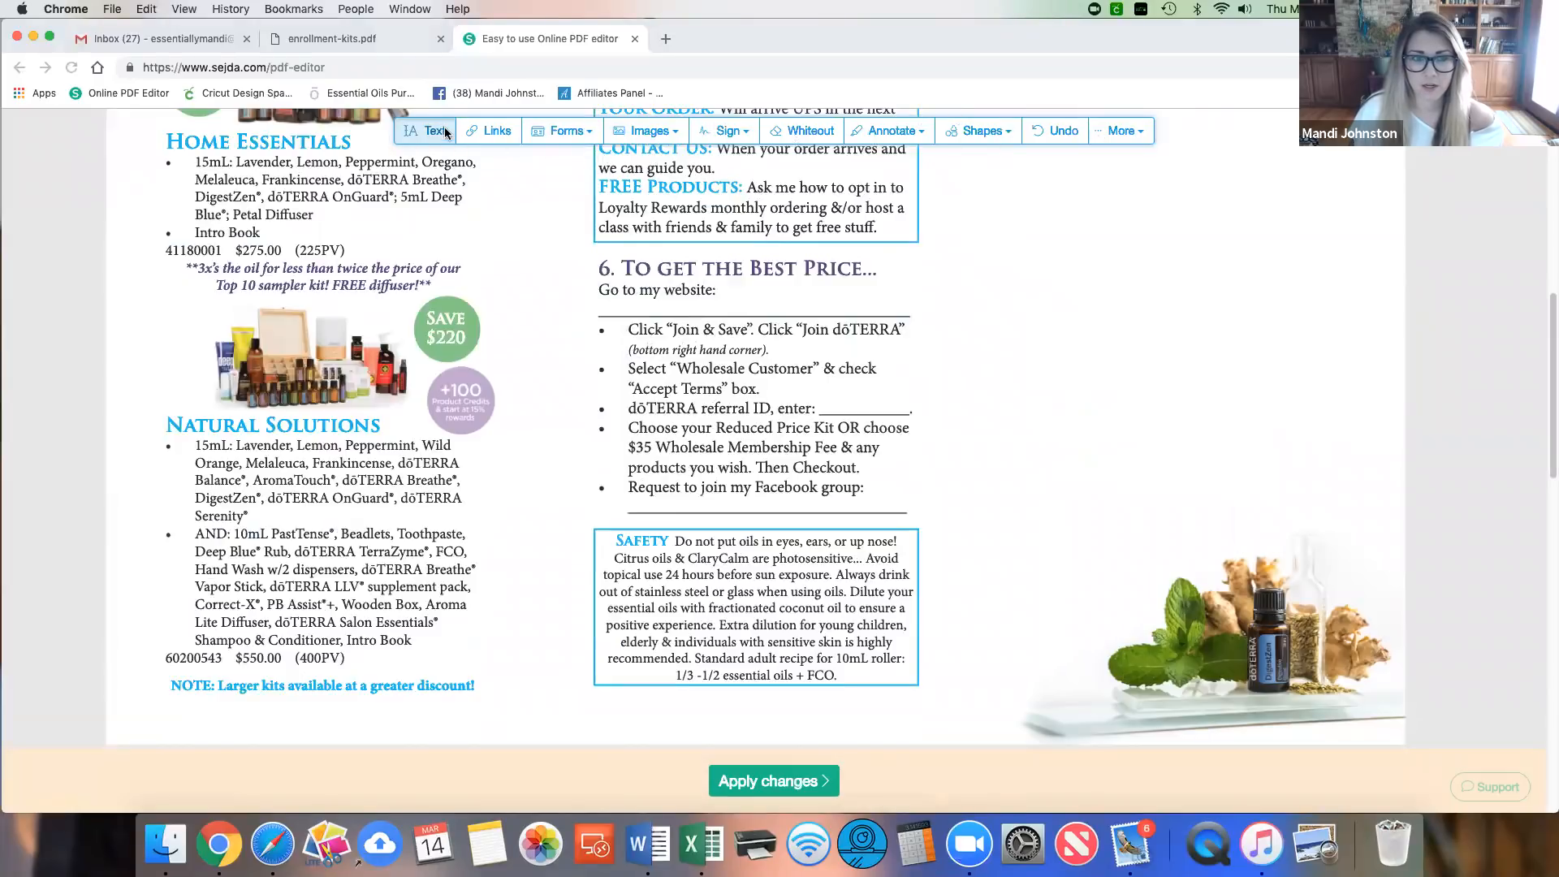
# Step: Replace the first step 6 bullet's Join & Save wording with 'Become a Member'
pyautogui.click(756, 329)
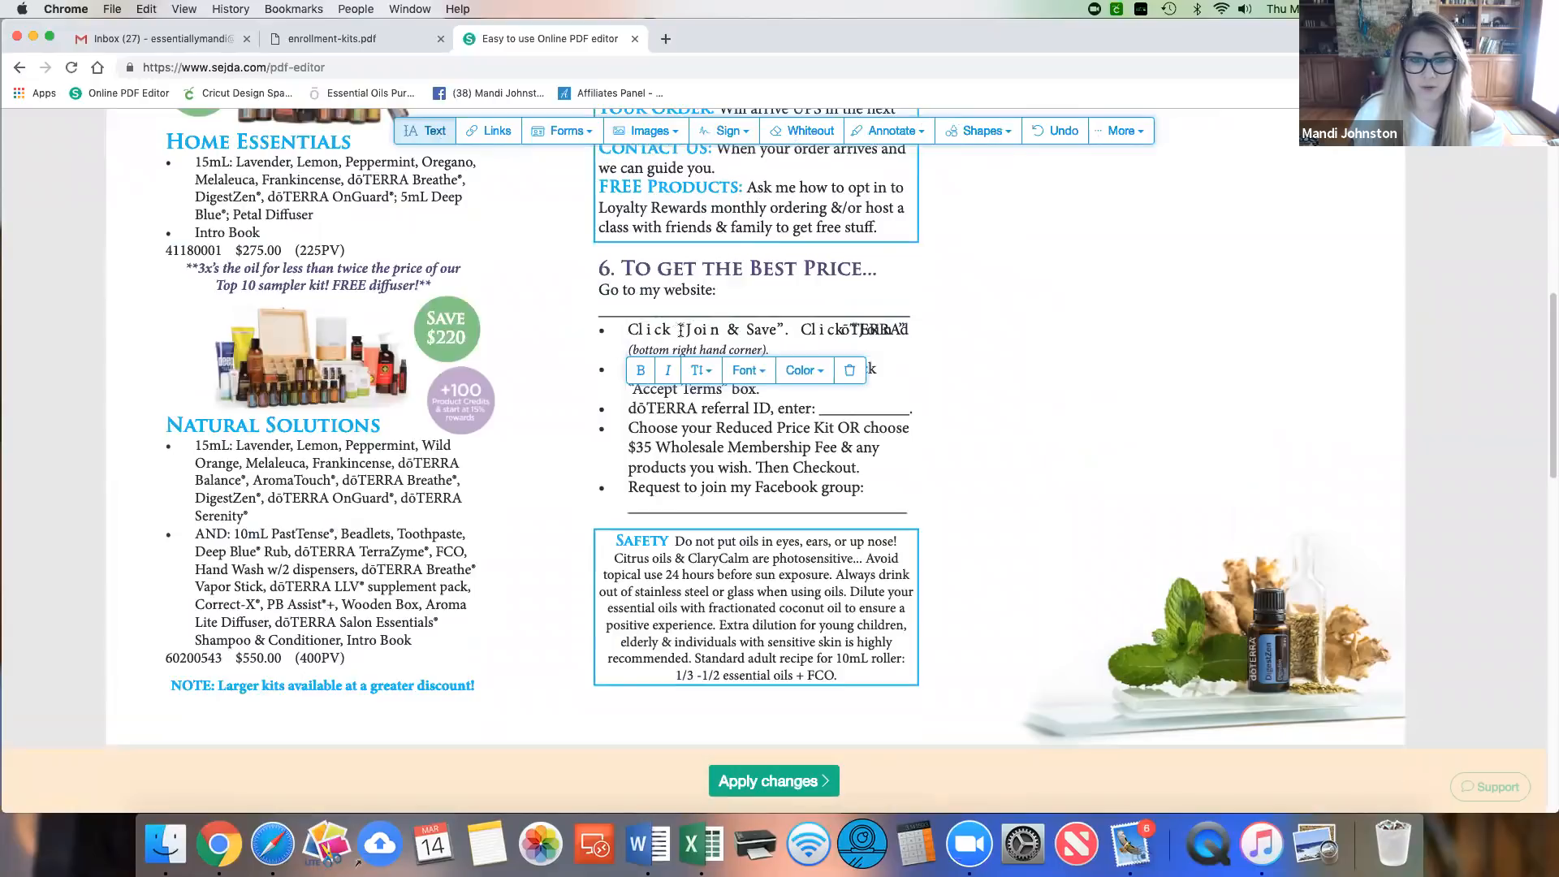
pyautogui.moveTo(680, 329); pyautogui.dragTo(906, 326)
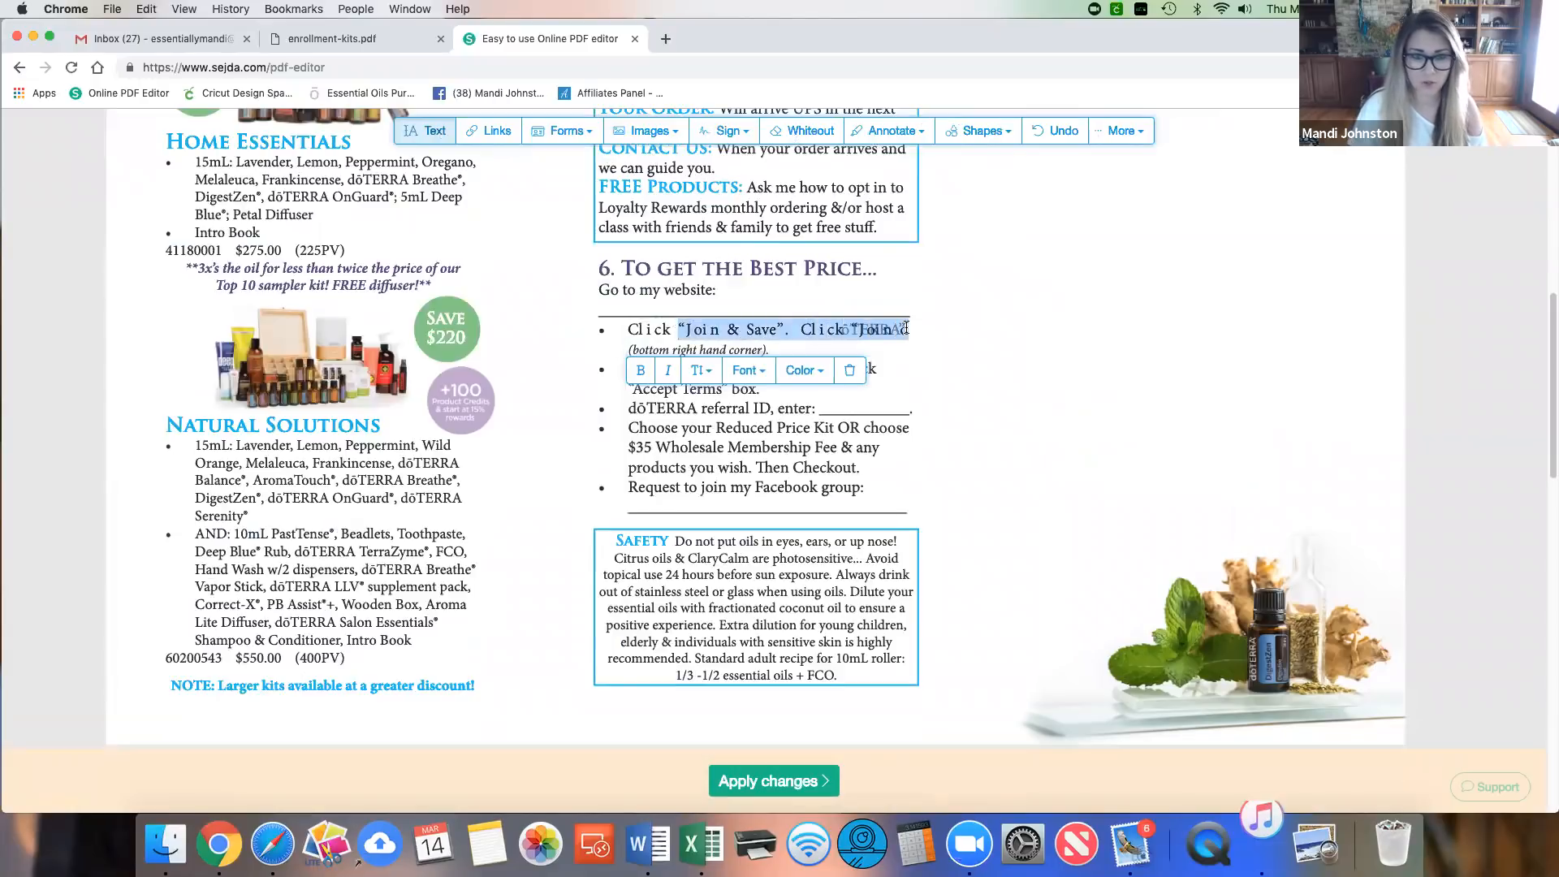
pyautogui.write('"')
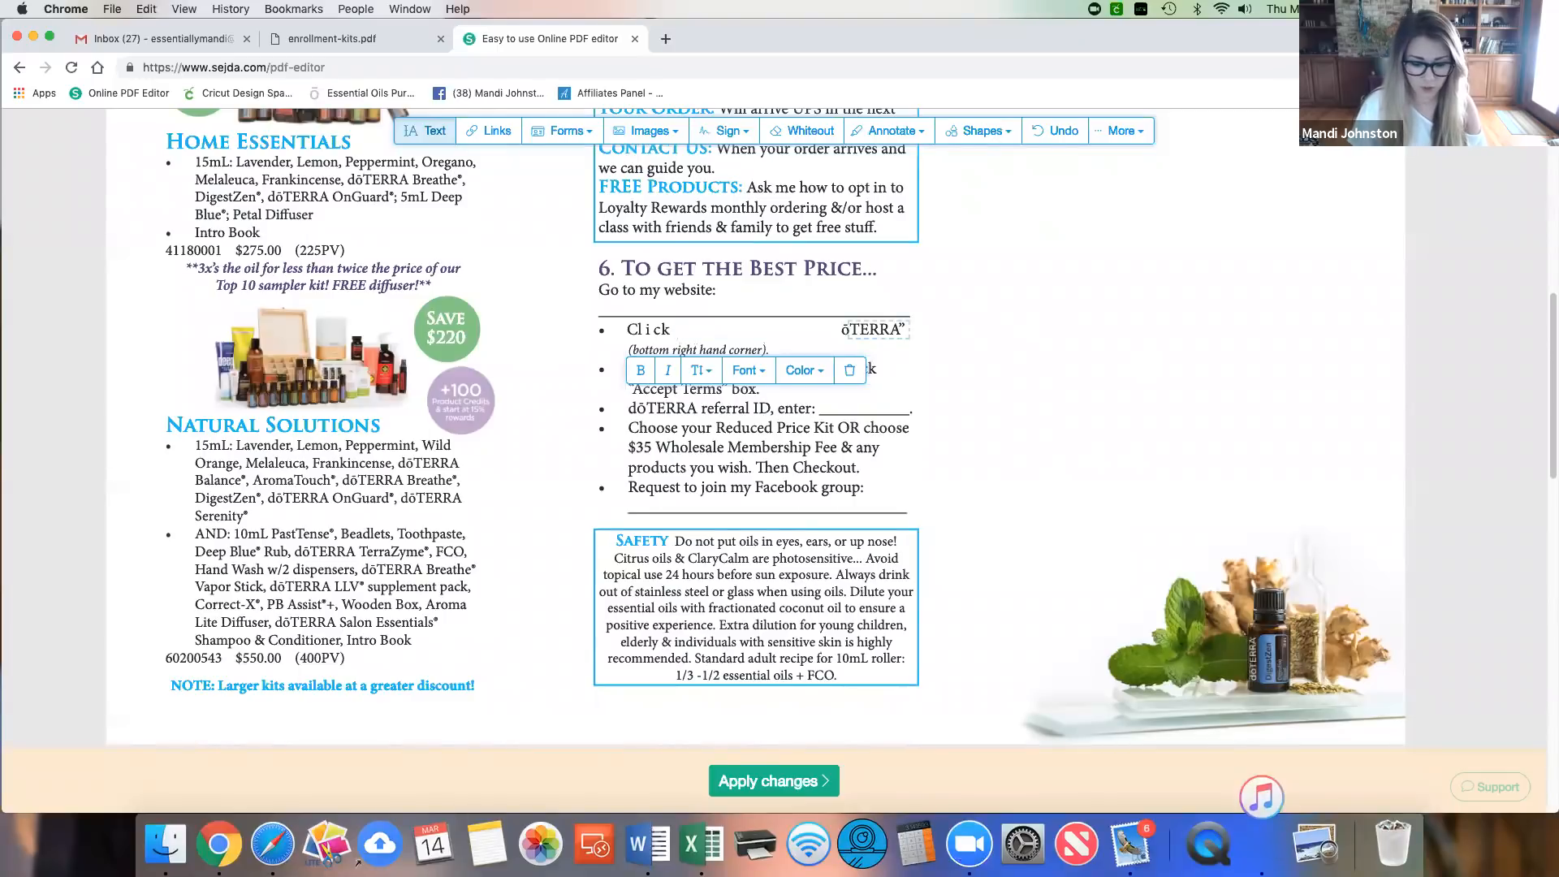
pyautogui.write('B')
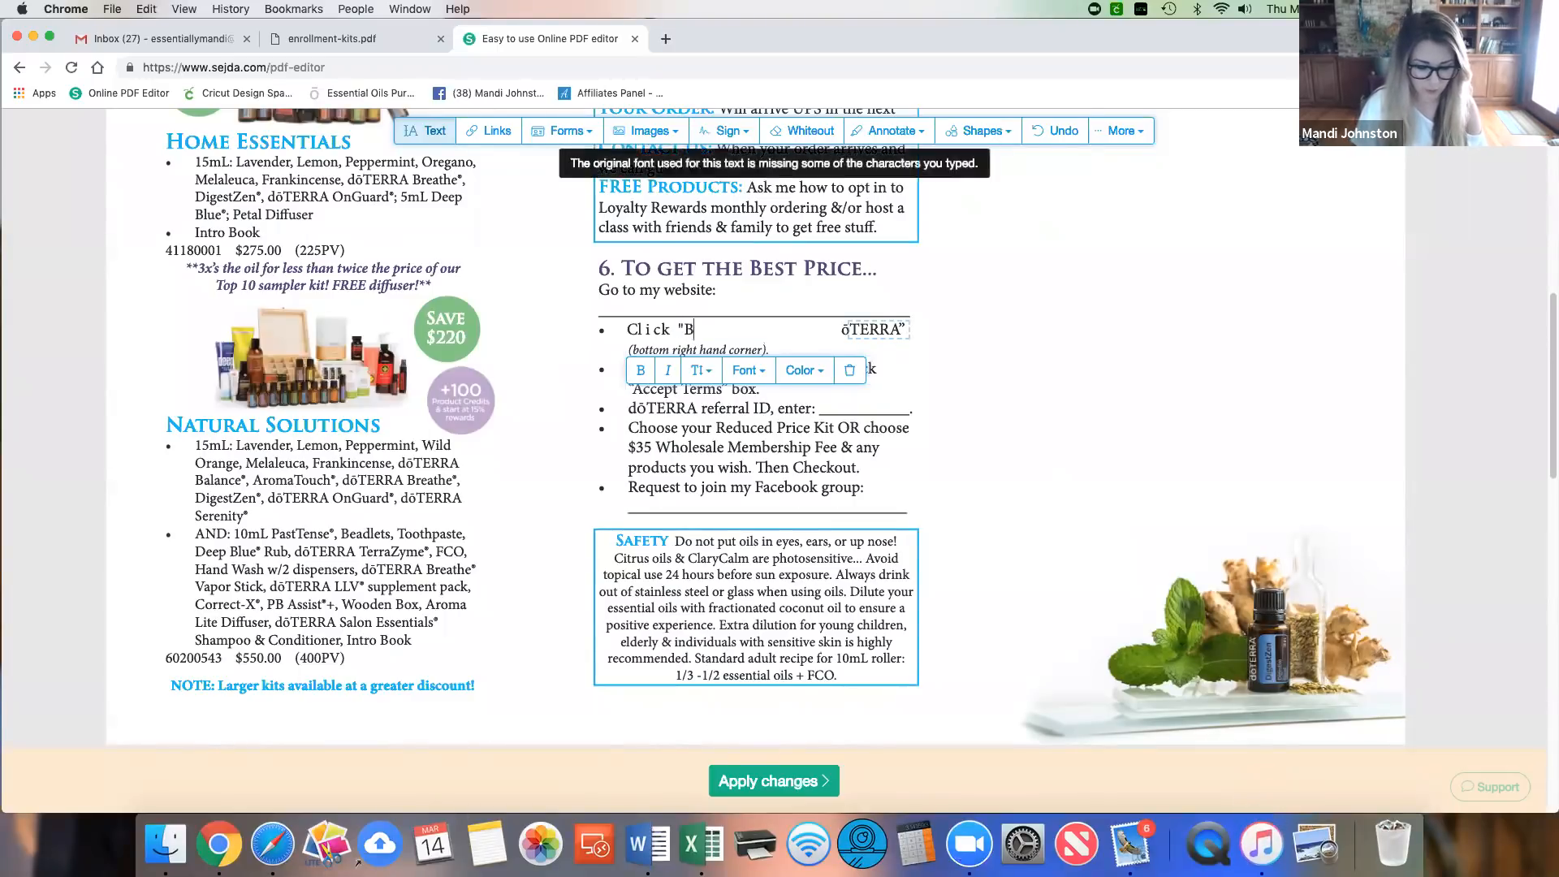
pyautogui.write('Ecome a Member"')
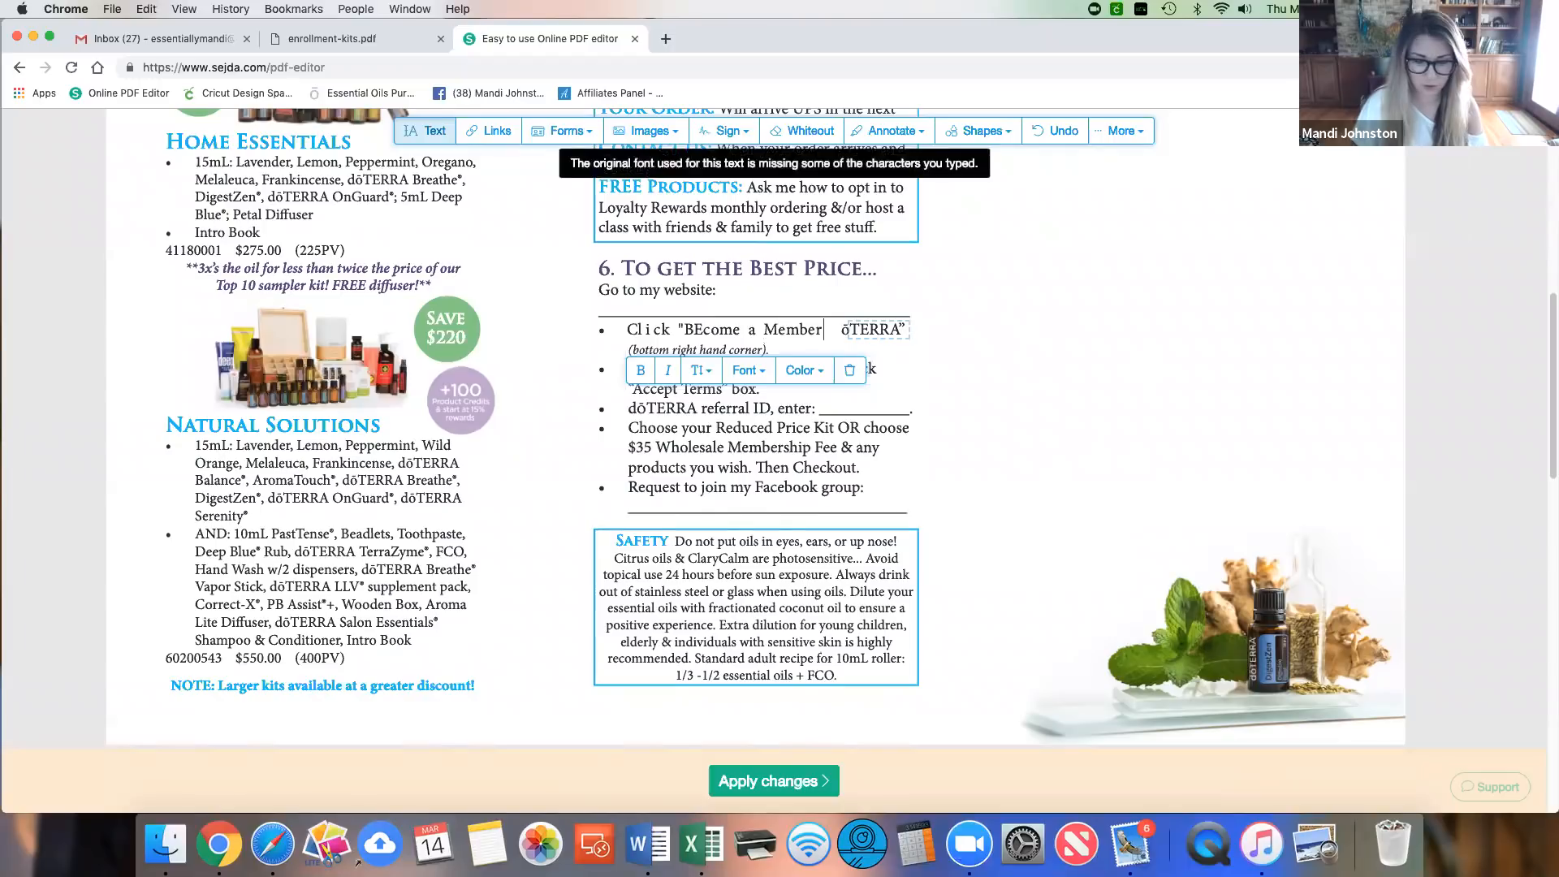
pyautogui.click(703, 325)
pyautogui.press('BackSpace')
pyautogui.write('e')
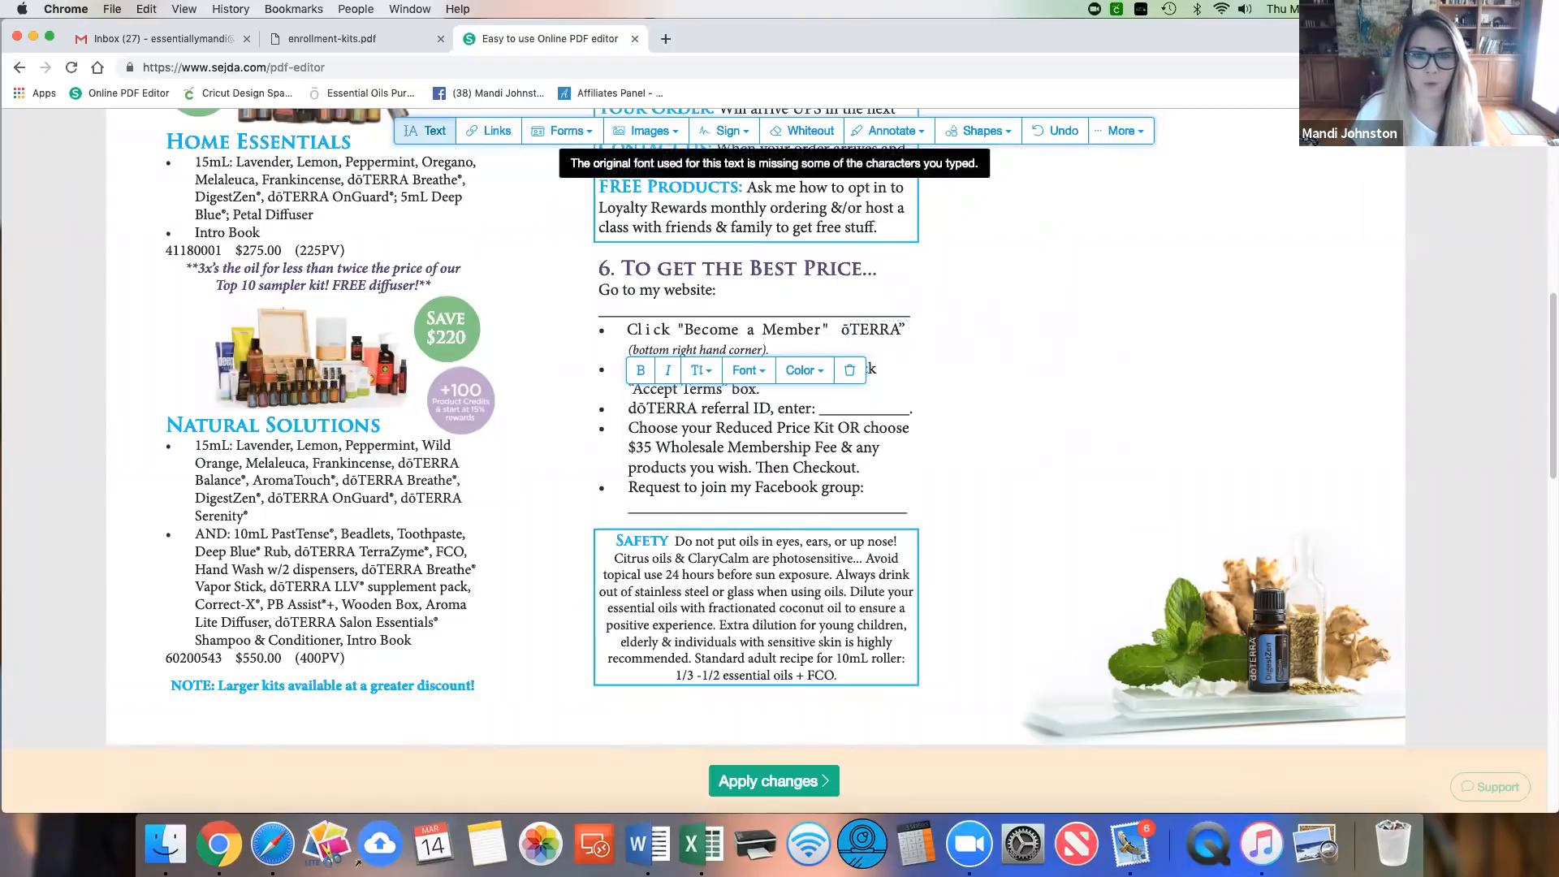
# Step: Apply a serif font to the edited 'Click "Become a Member"' bullet
pyautogui.tripleClick(703, 326)
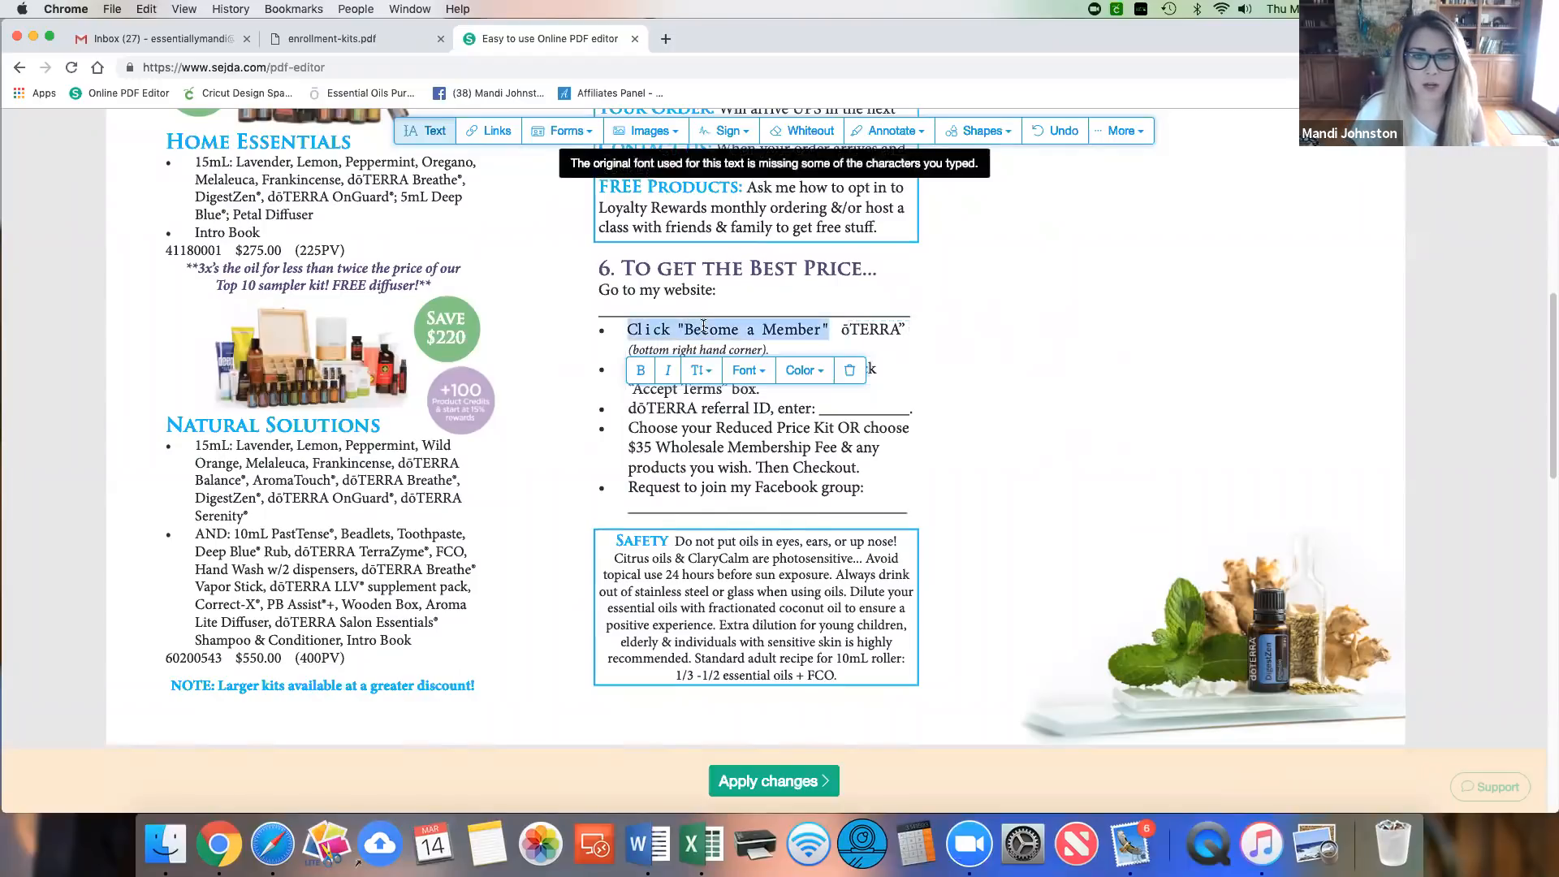
pyautogui.click(748, 374)
pyautogui.scroll(-6, 774, 489)
pyautogui.scroll(5, 782, 533)
pyautogui.scroll(-4, 785, 540)
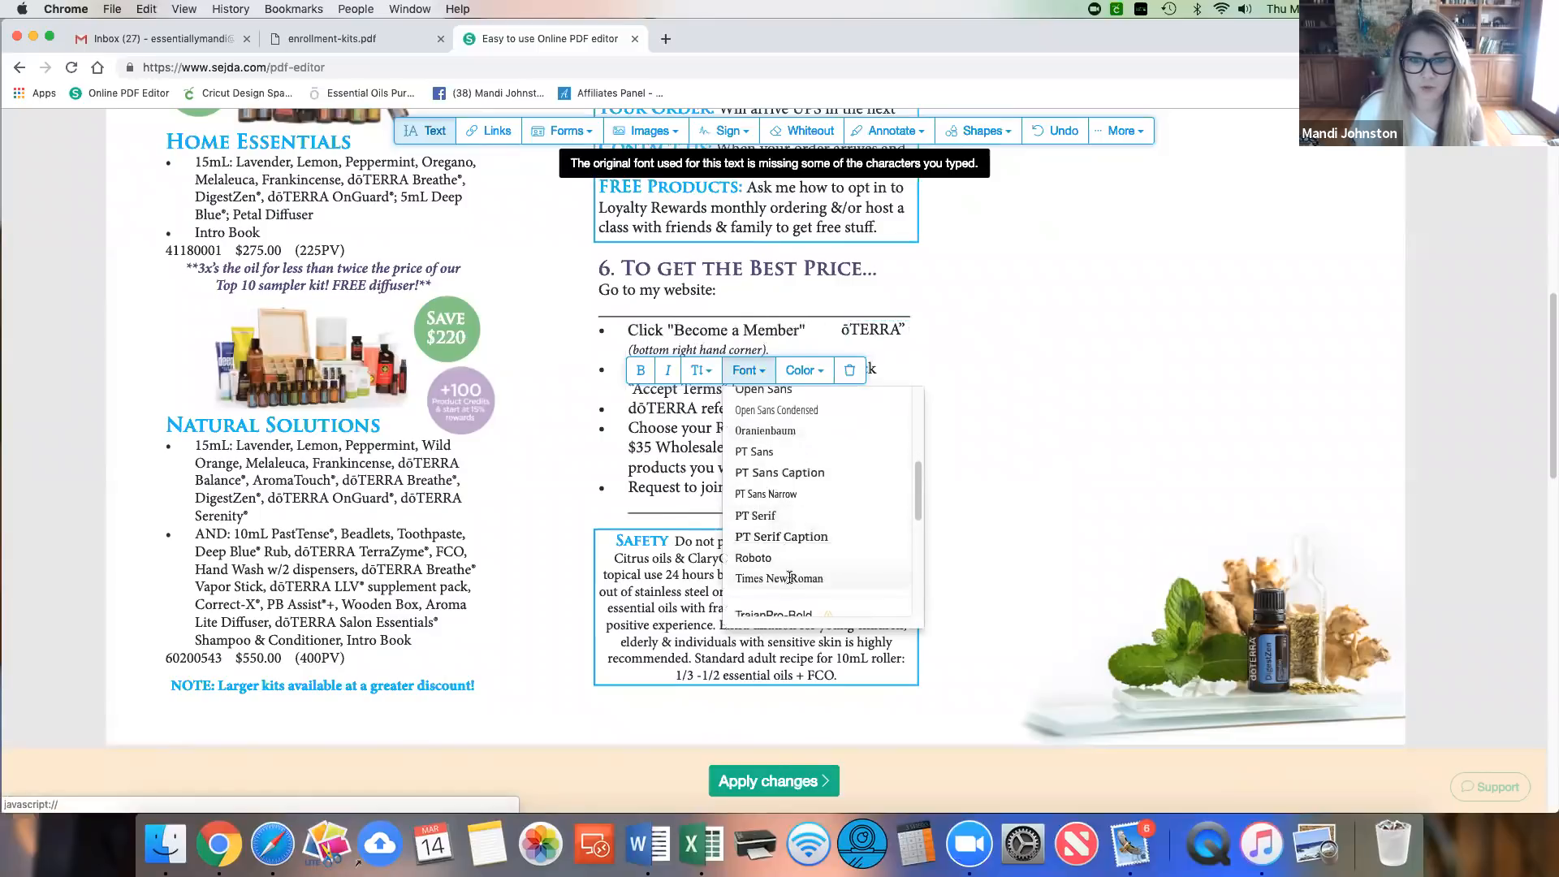
pyautogui.click(789, 573)
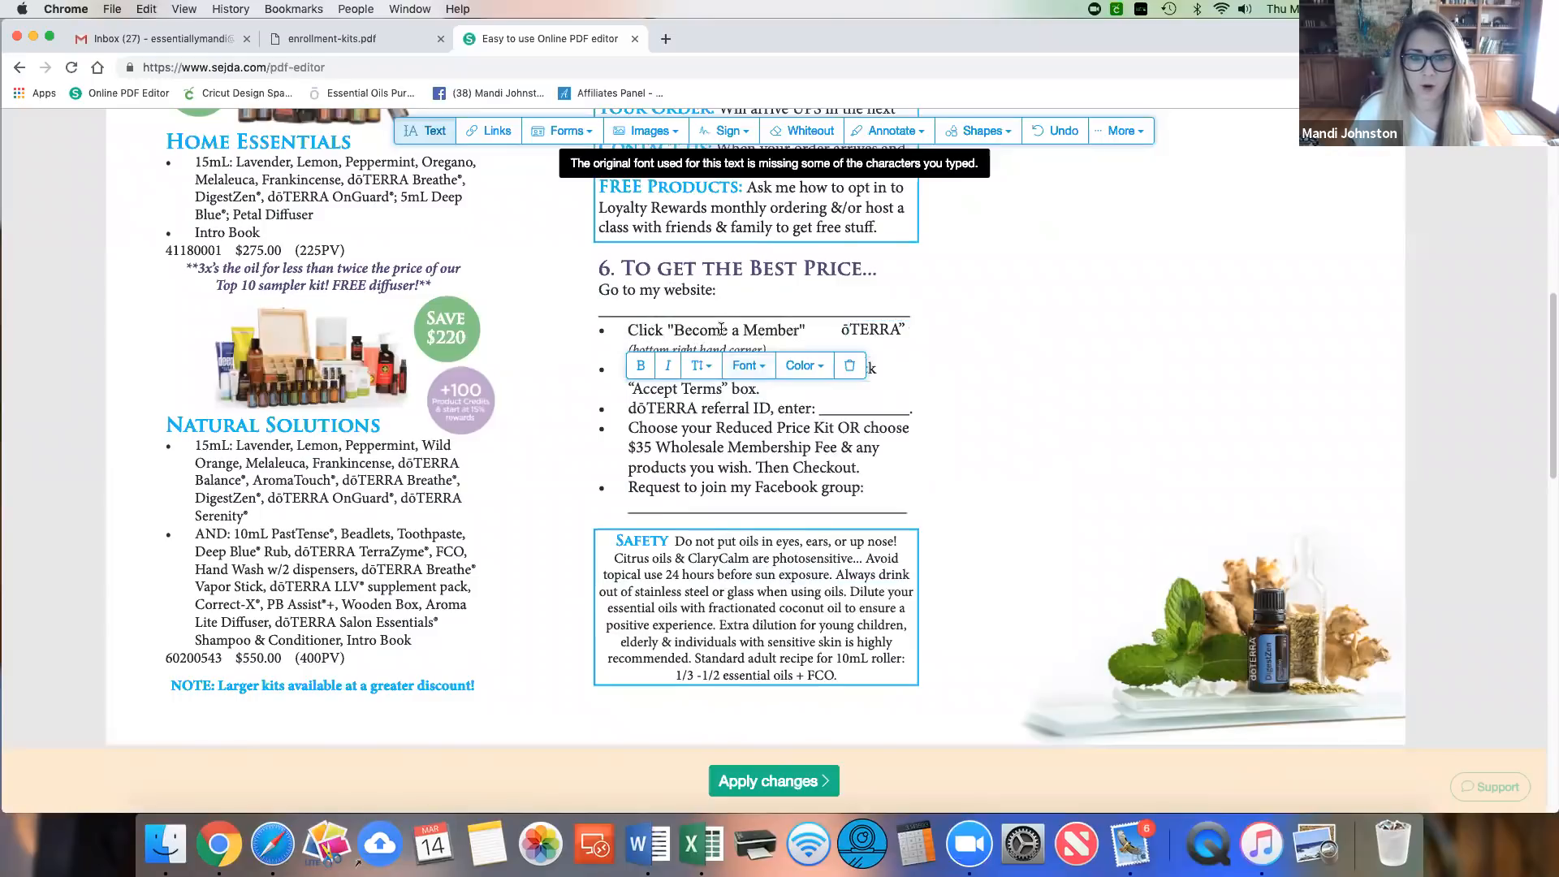
# Step: Delete the leftover 'ōTERRA”' fragment and an accidentally added empty text box
pyautogui.click(860, 330)
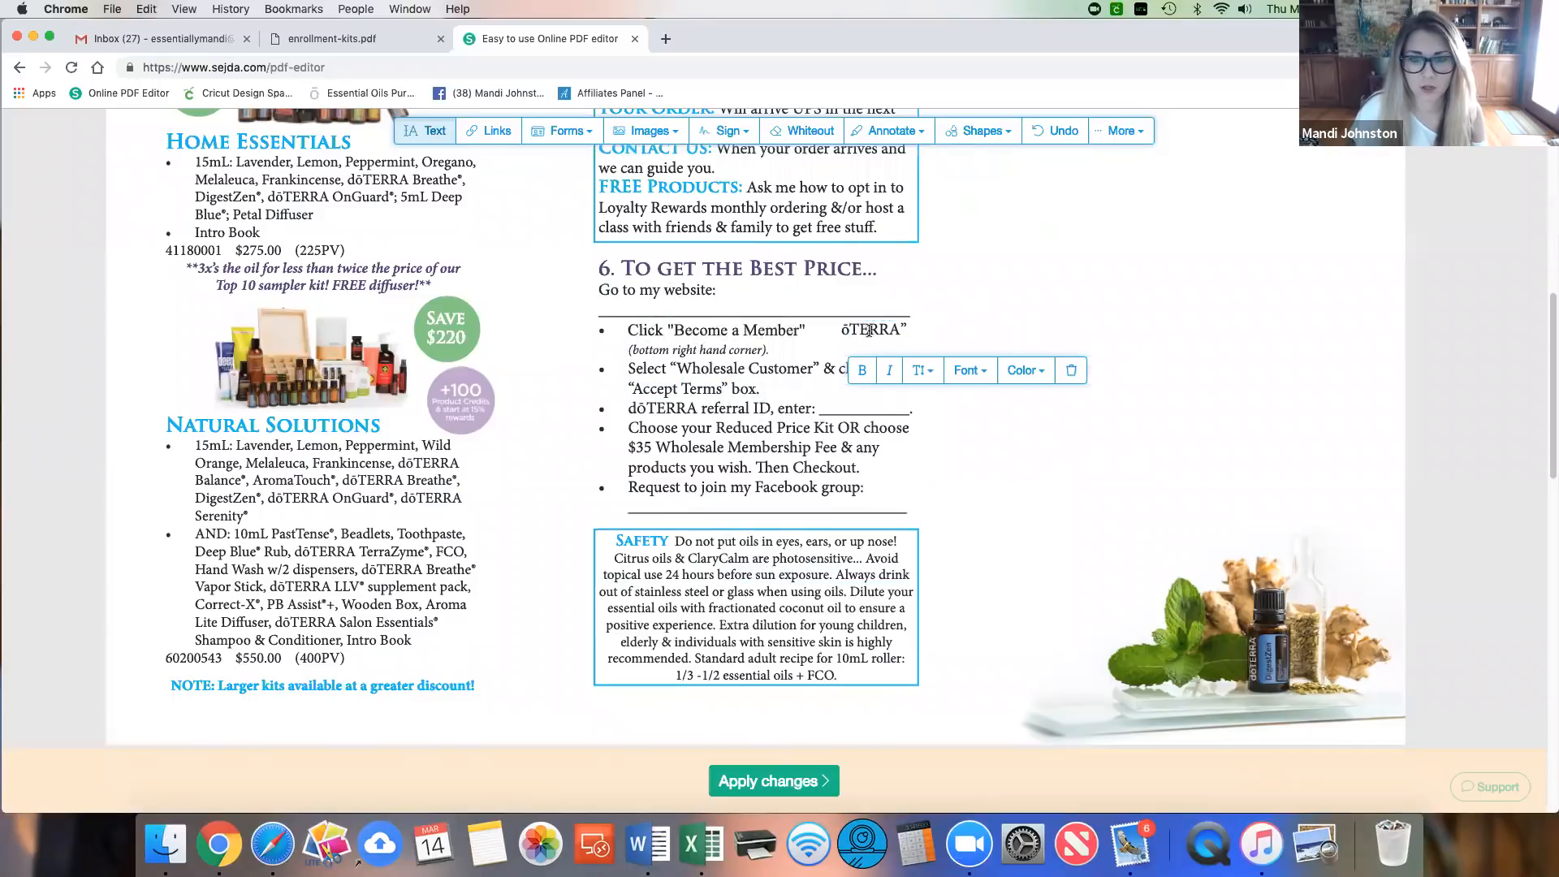
pyautogui.click(1072, 371)
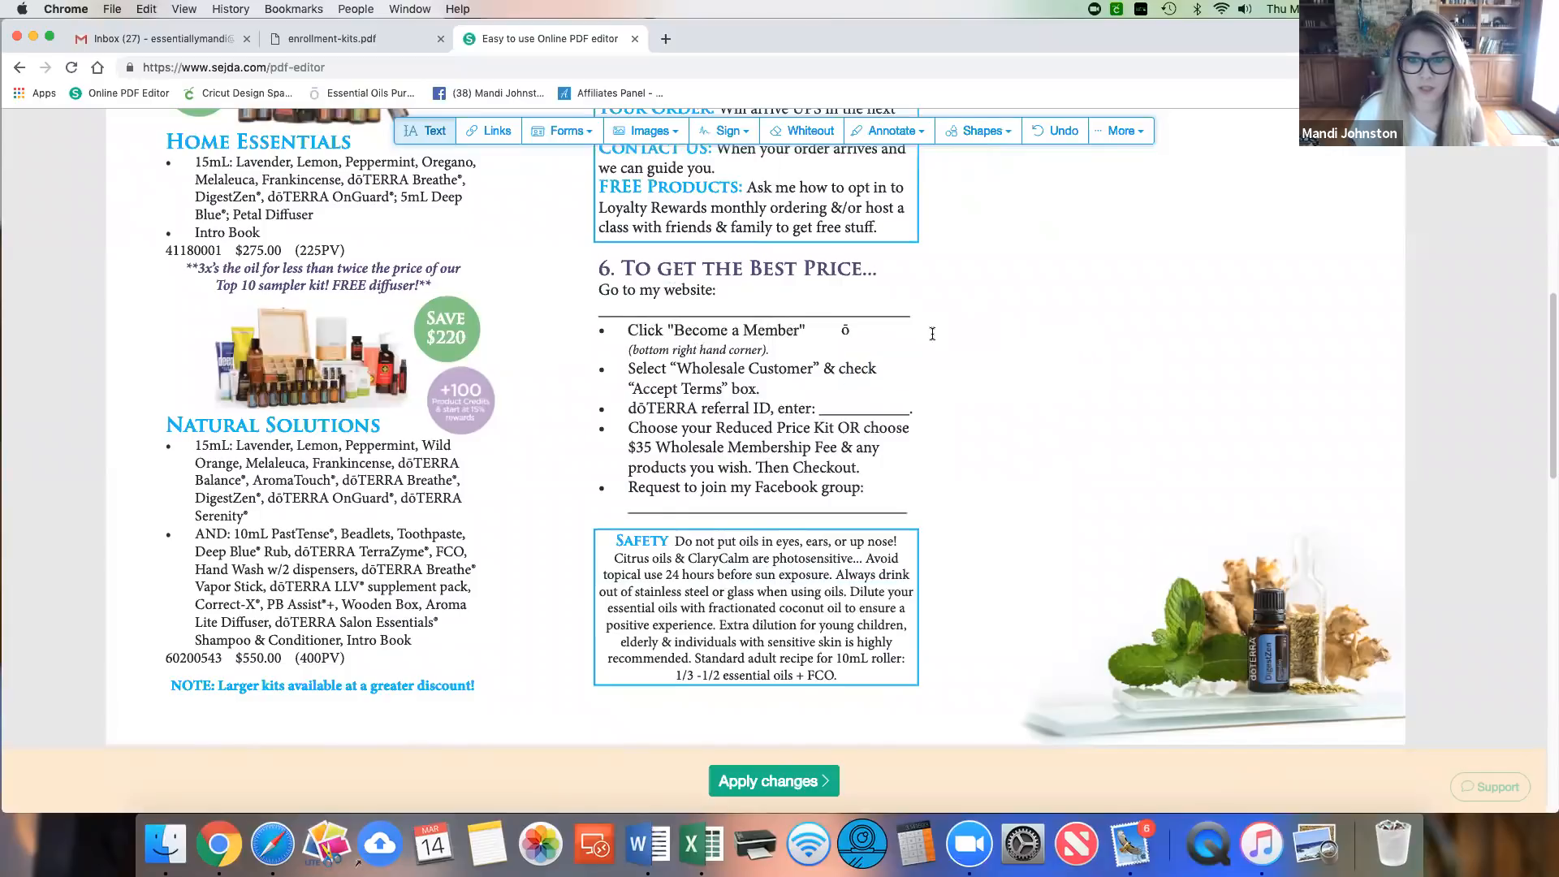
pyautogui.click(845, 329)
pyautogui.click(1065, 372)
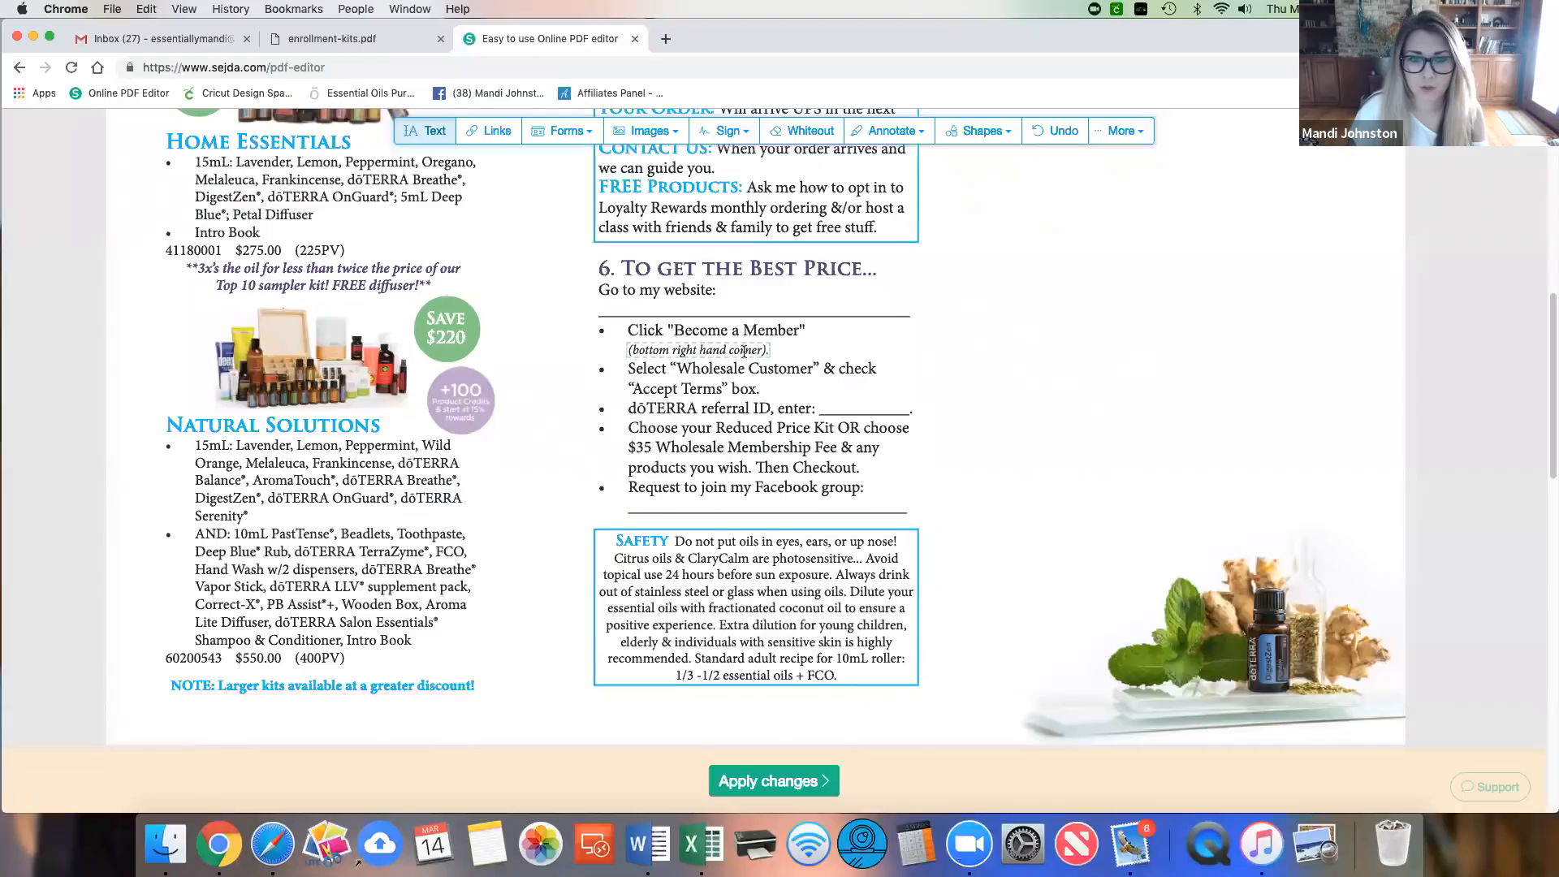
# Step: Change the '(bottom right hand corner).' note to '(top of page).' in Times New Roman
pyautogui.click(634, 353)
pyautogui.moveTo(697, 346); pyautogui.dragTo(638, 351)
pyautogui.press('BackSpace')
pyautogui.write('top of page')
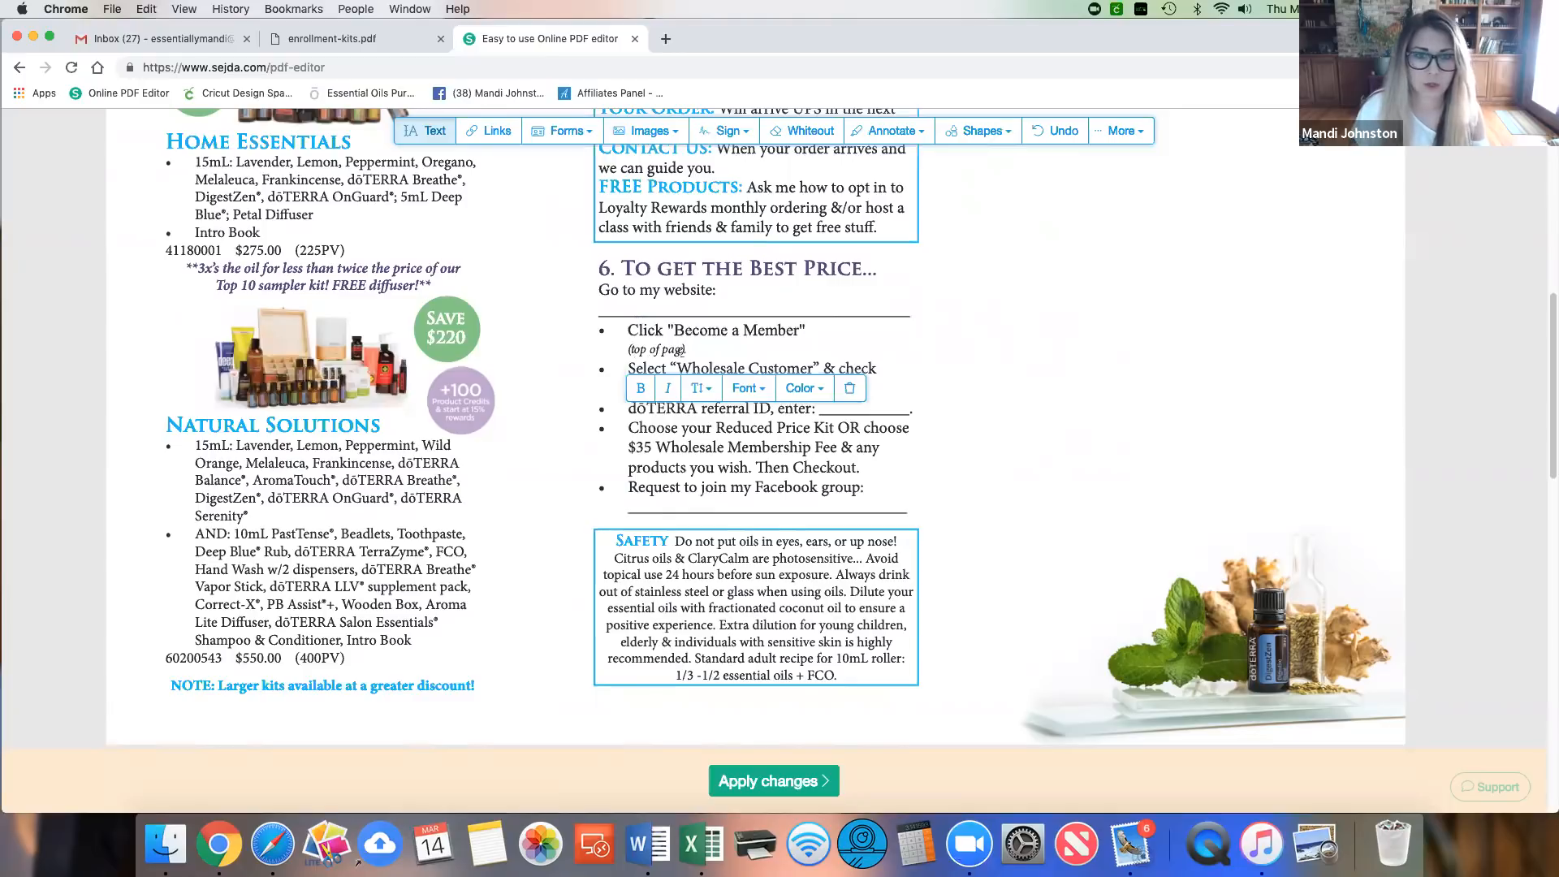
pyautogui.tripleClick(639, 350)
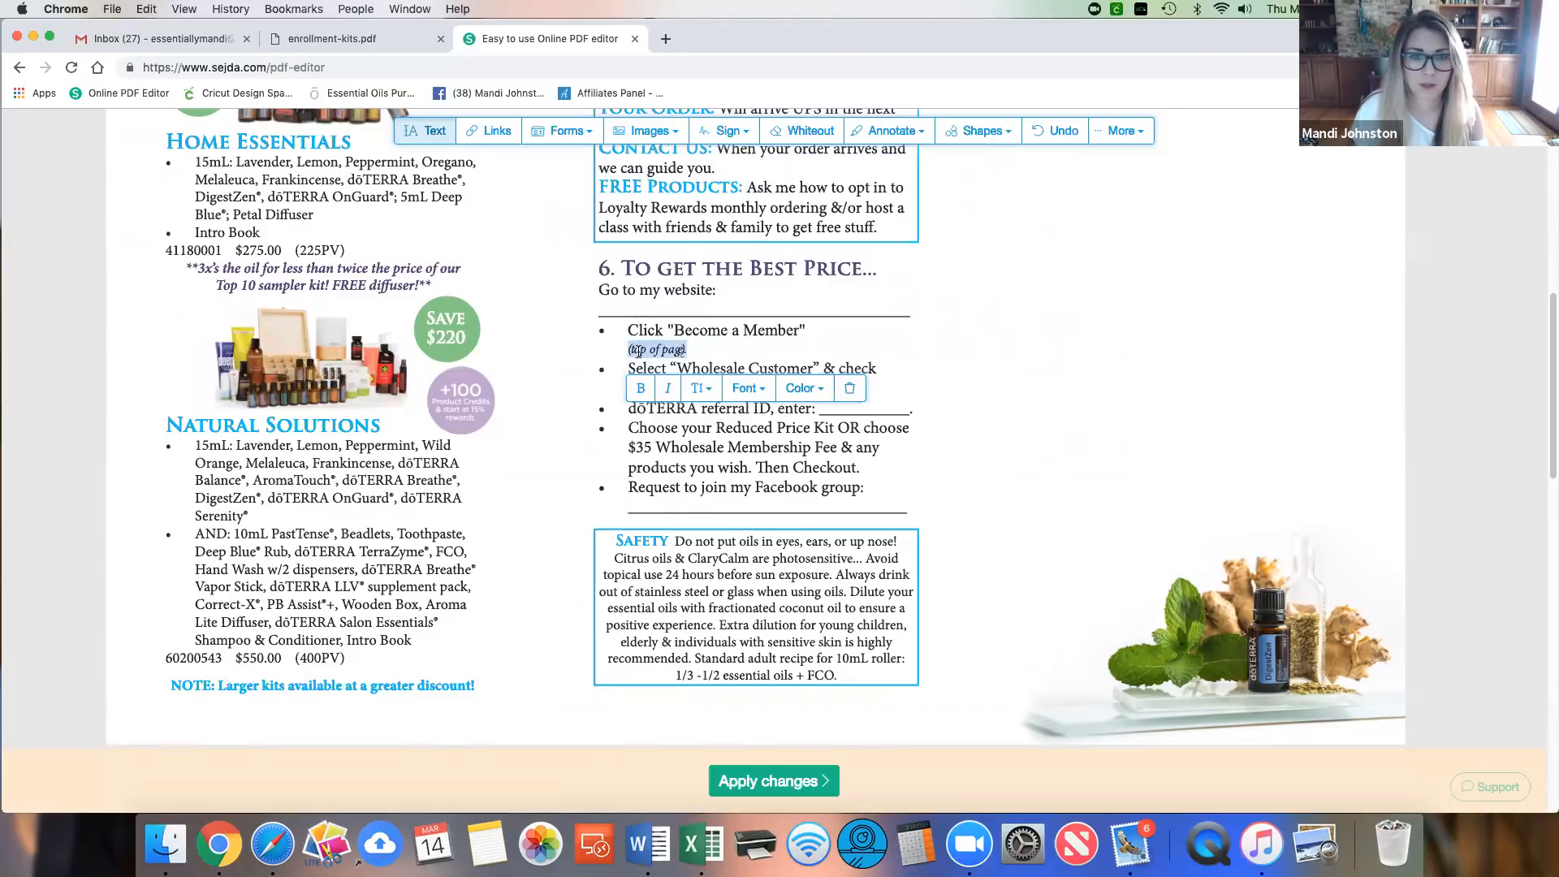
pyautogui.click(746, 388)
pyautogui.scroll(-3, 799, 520)
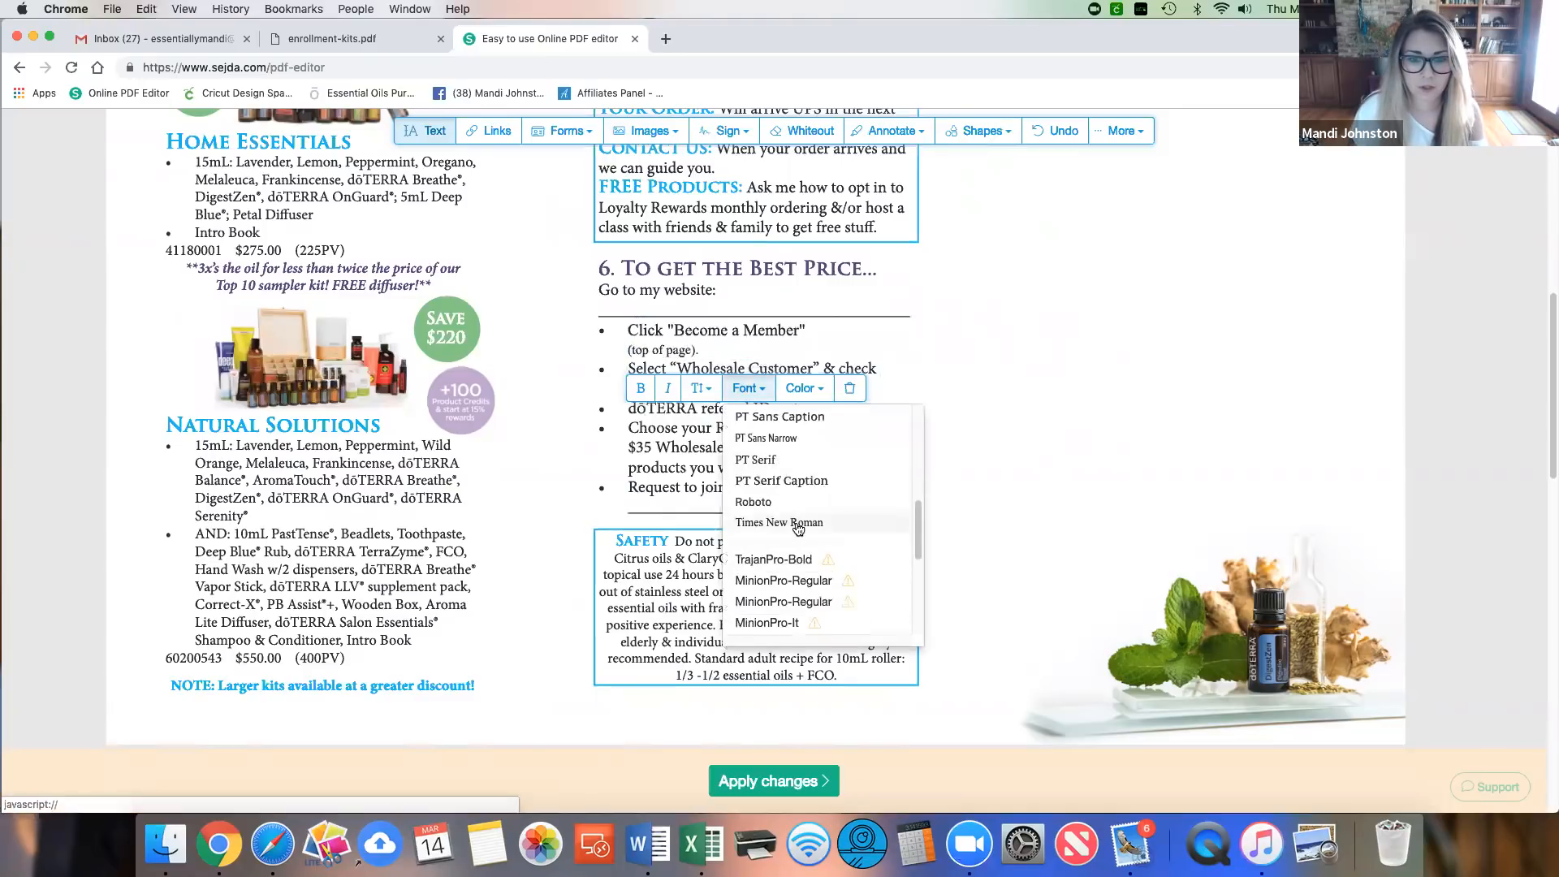
pyautogui.click(800, 519)
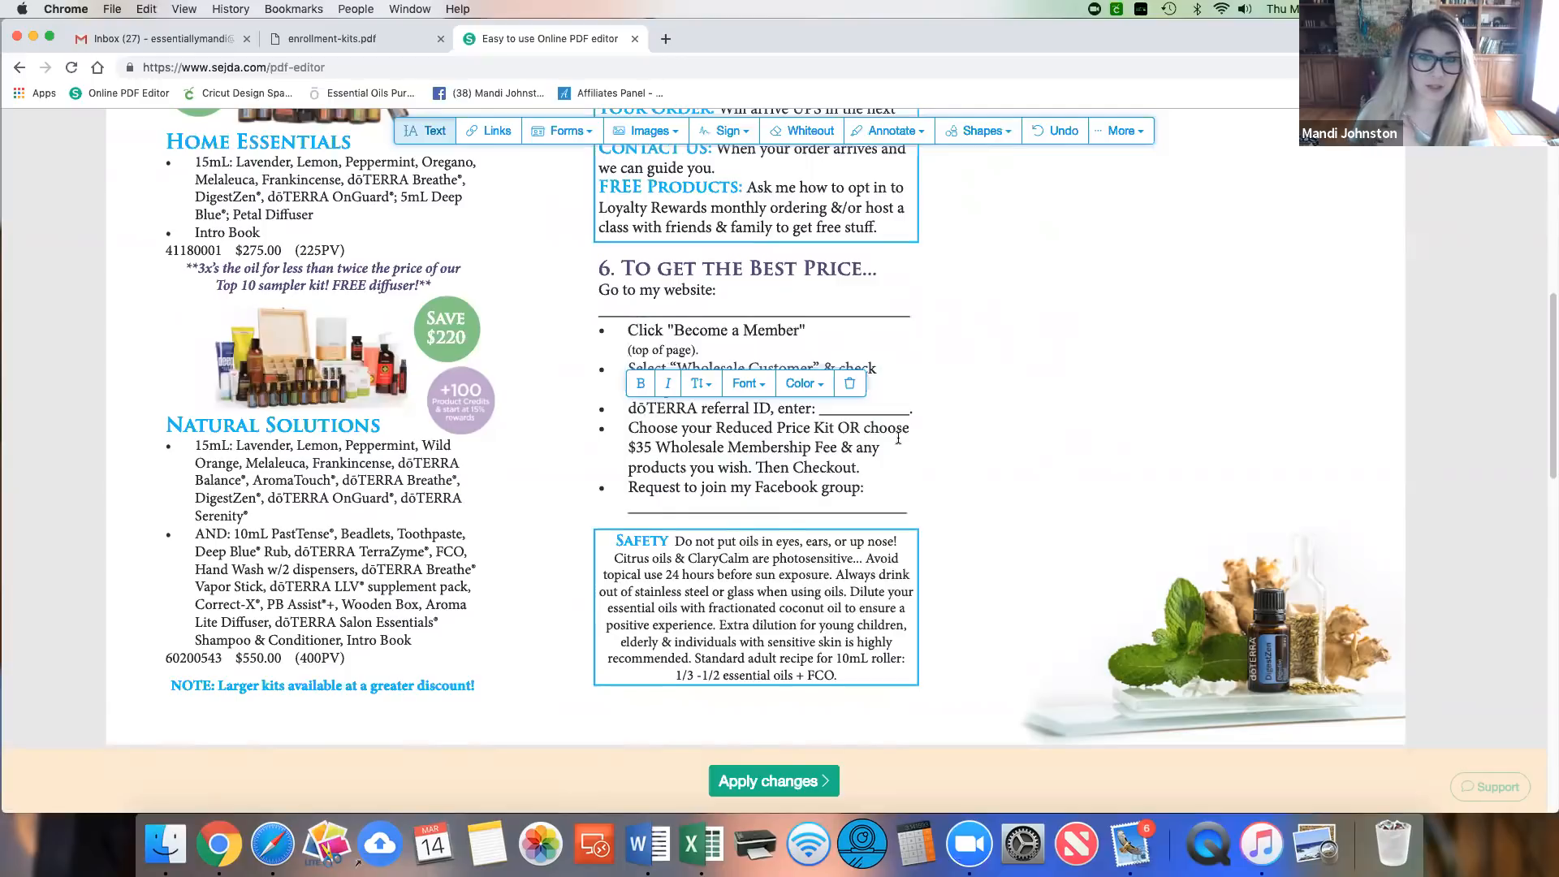
# Step: Append '(Tea Tree)' to the Melaleuca heading
pyautogui.scroll(3, 860, 446)
pyautogui.scroll(-10, 859, 446)
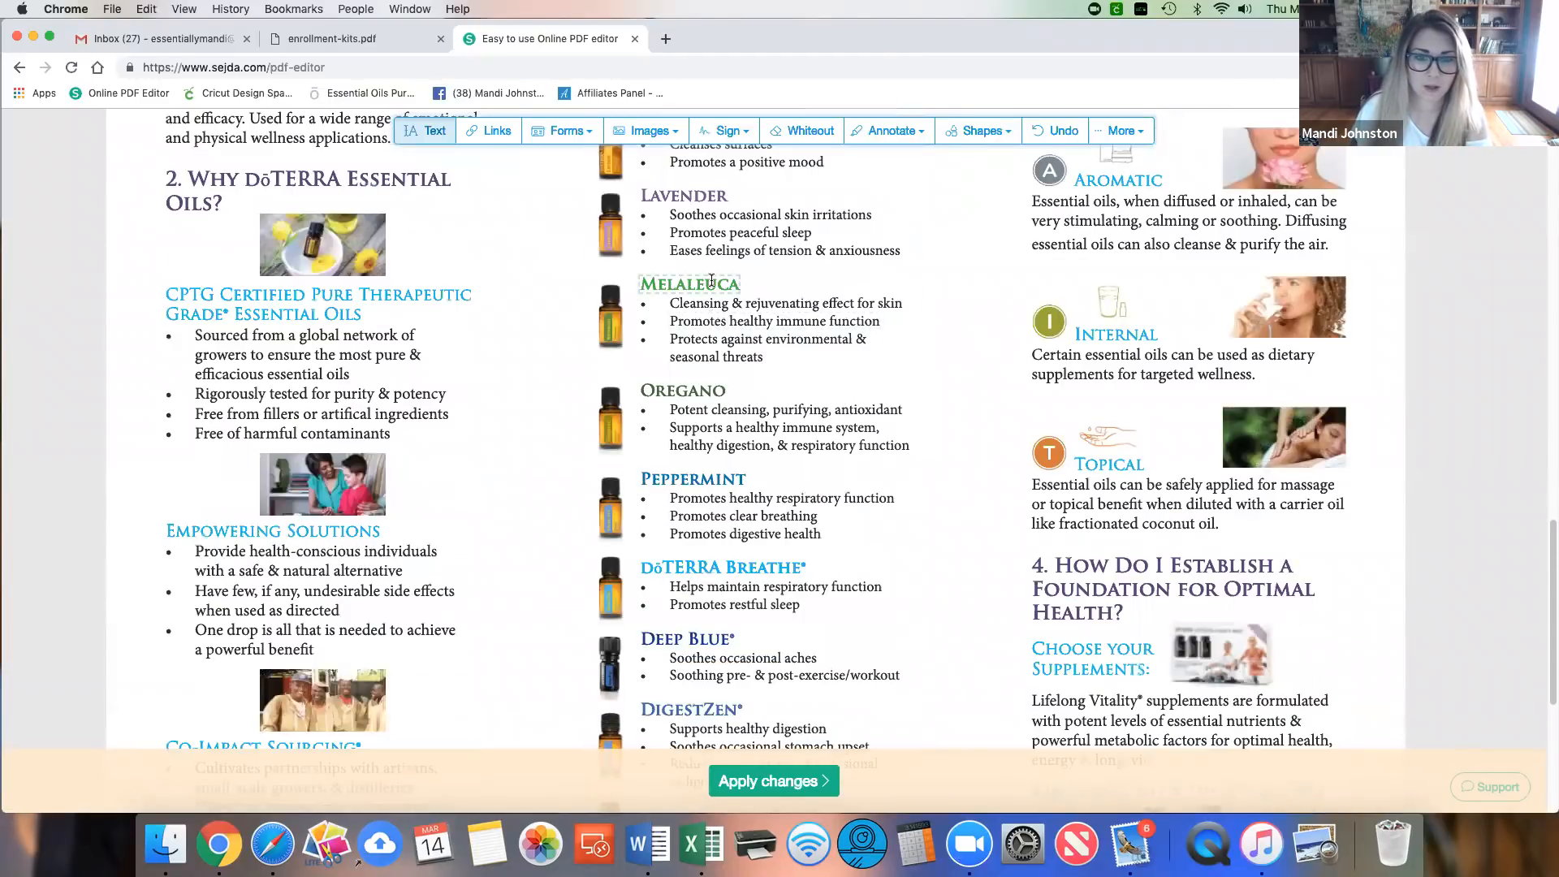
pyautogui.click(712, 281)
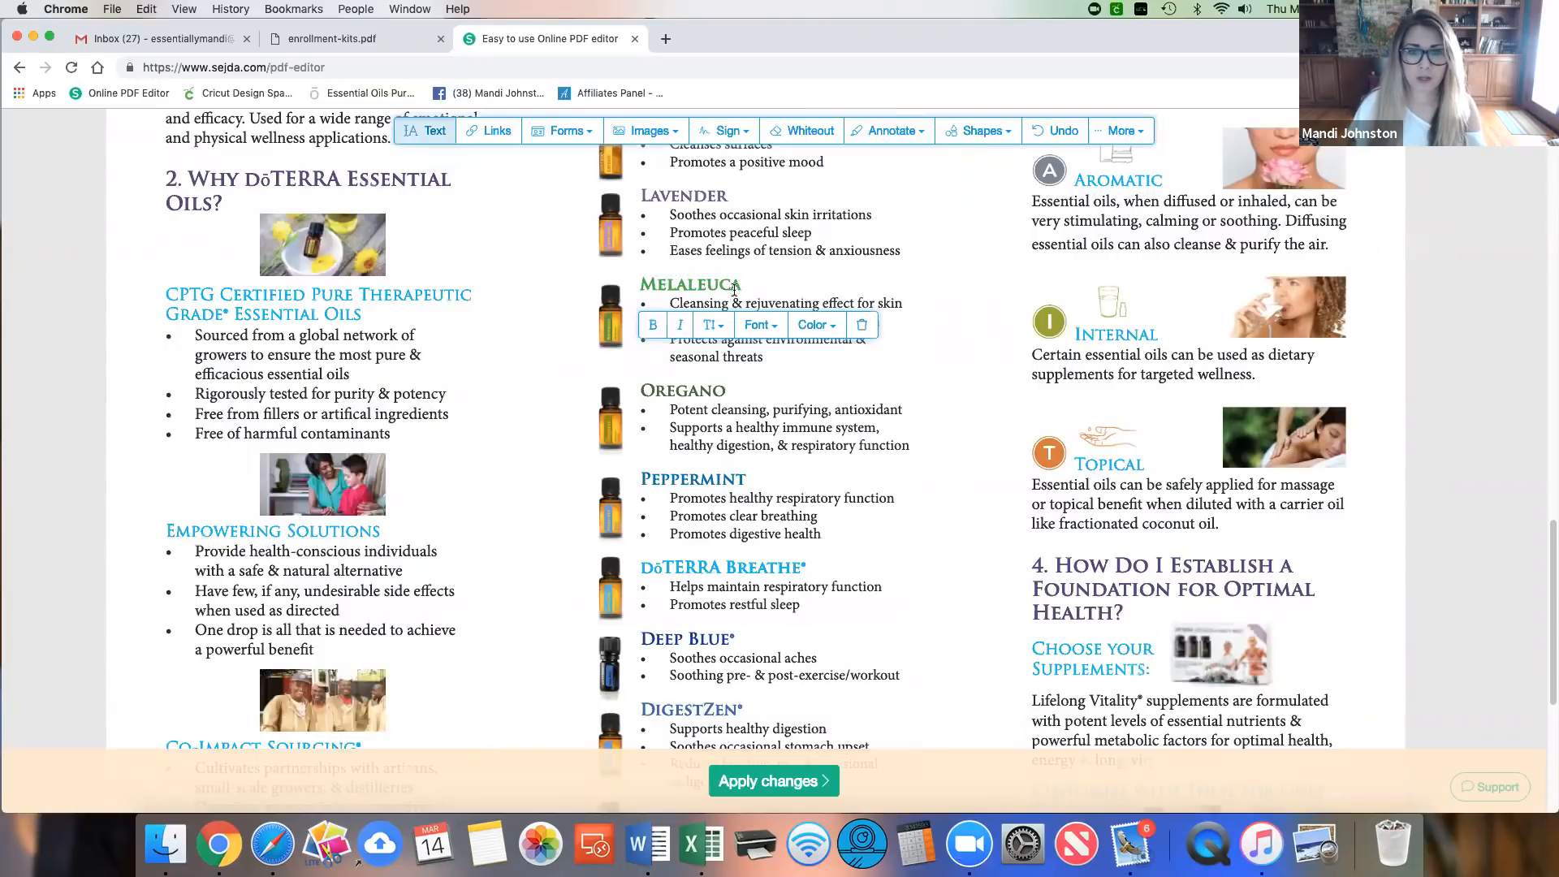
pyautogui.press('Right')
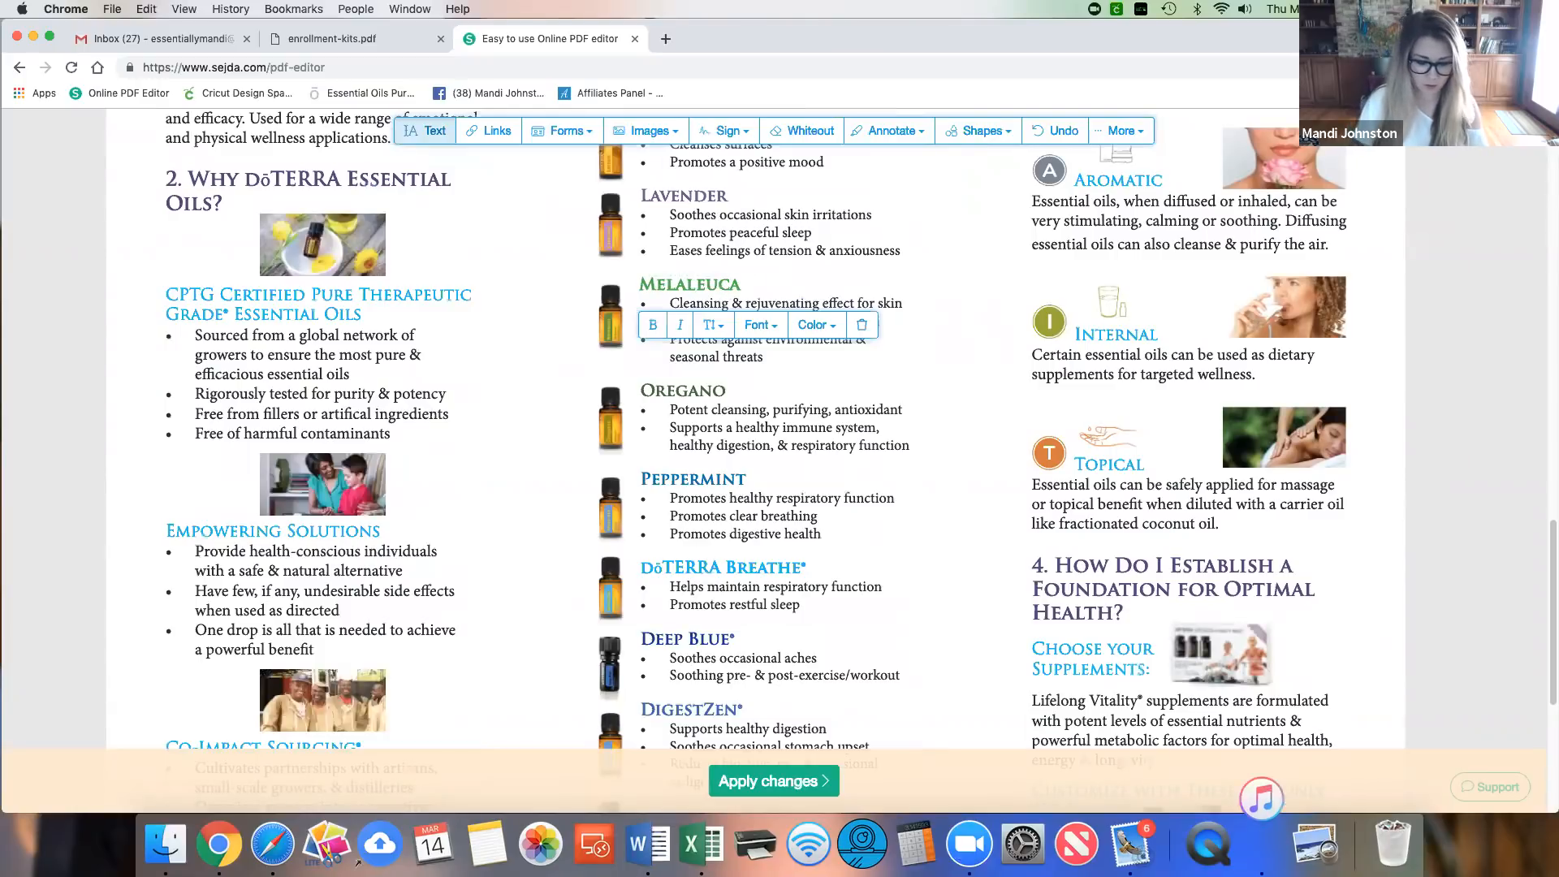
pyautogui.write('(Tea Tree)')
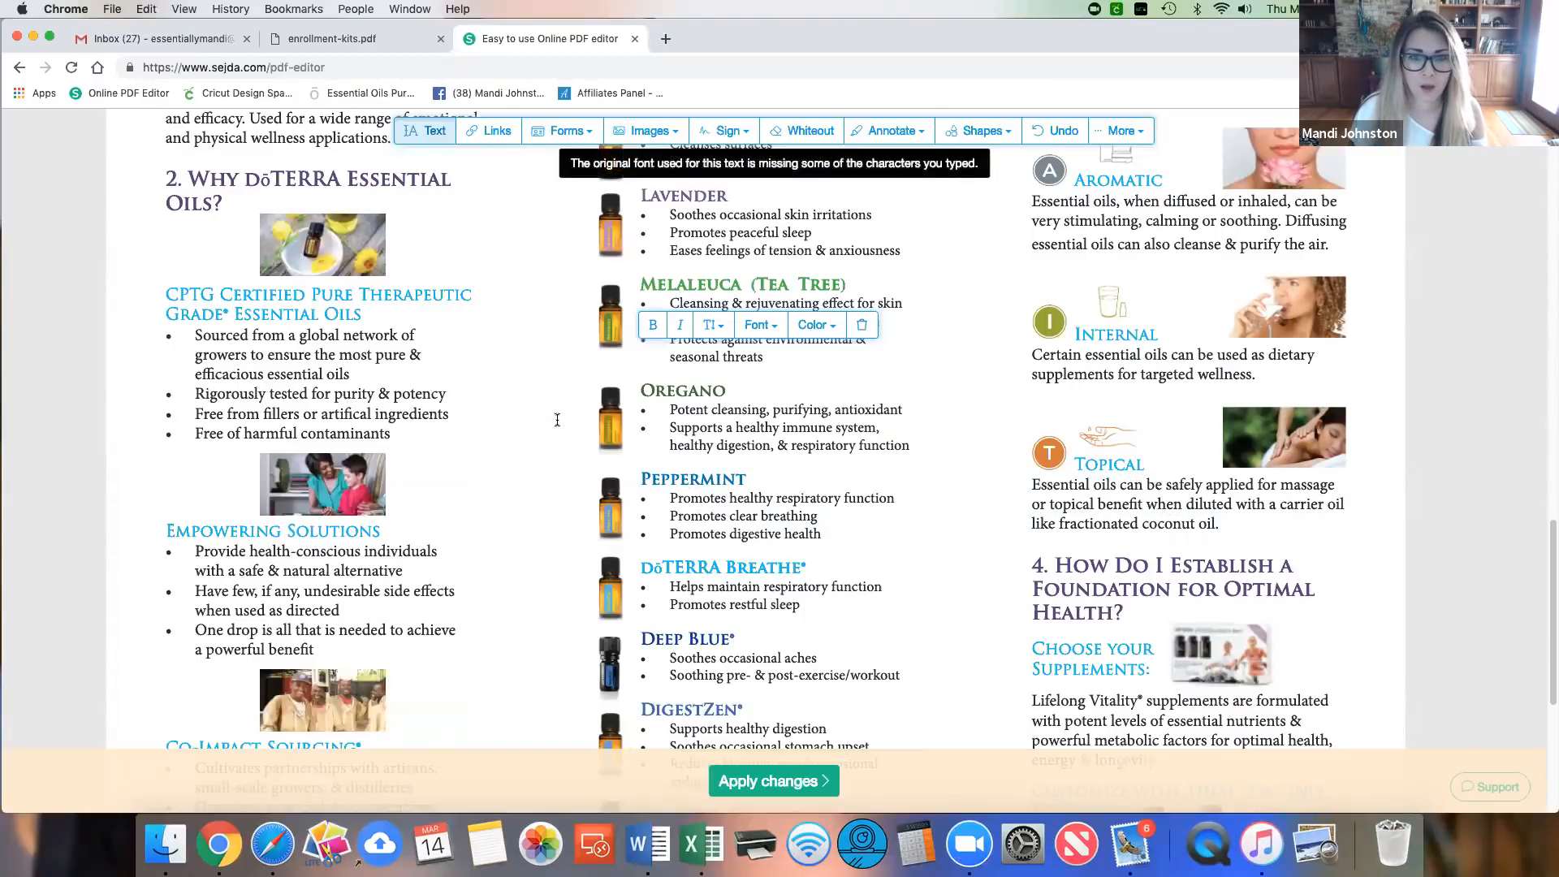
# Step: Scroll back to page 1's Natural Solutions kit and step 6 section
pyautogui.scroll(15, 534, 412)
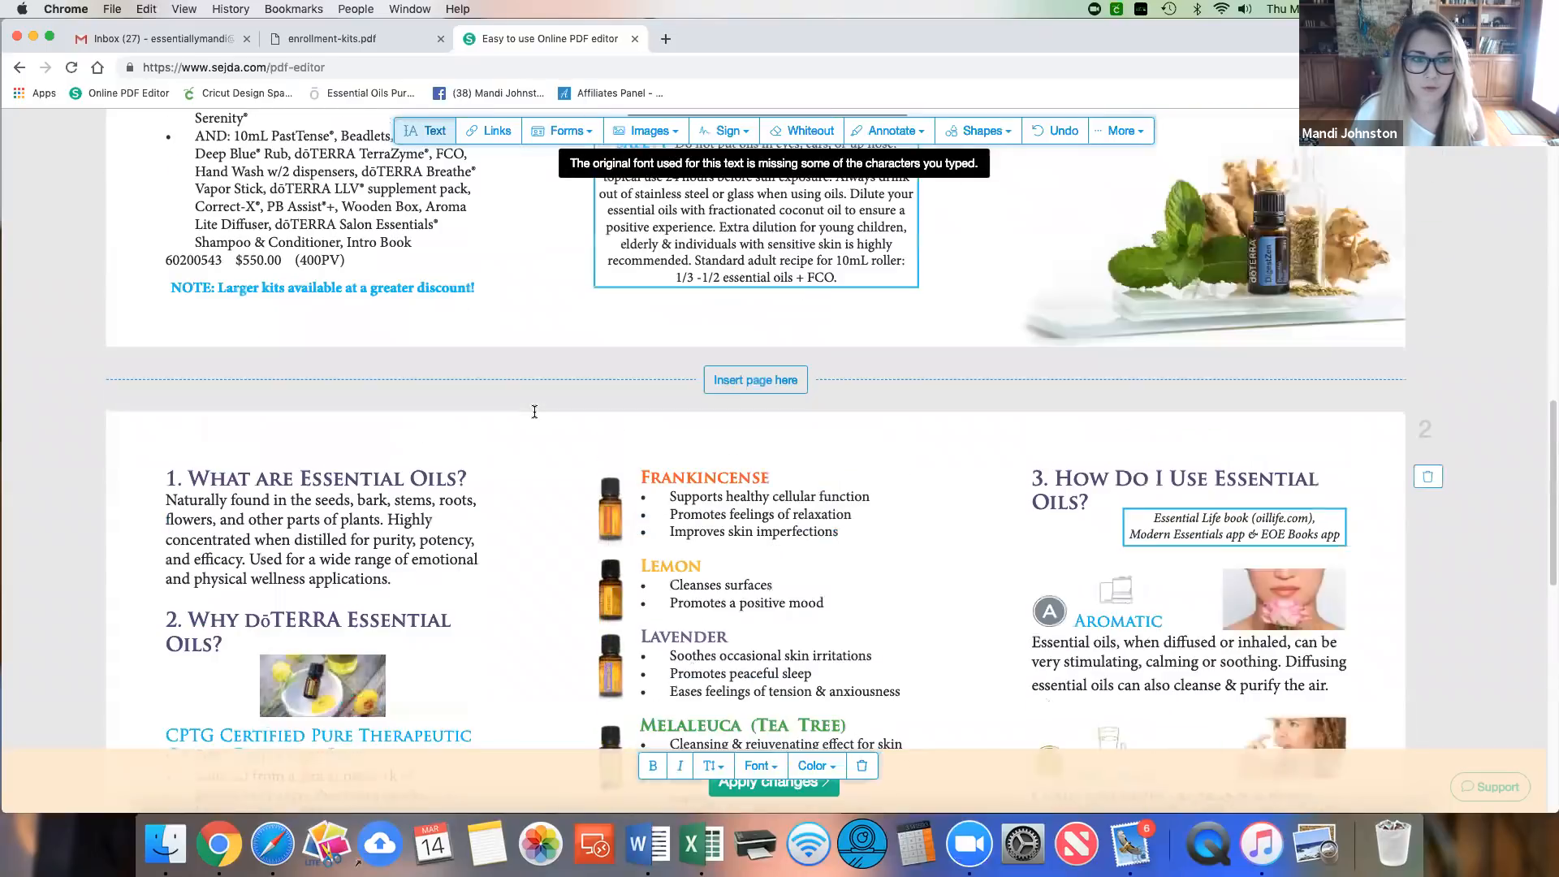
pyautogui.scroll(12, 534, 412)
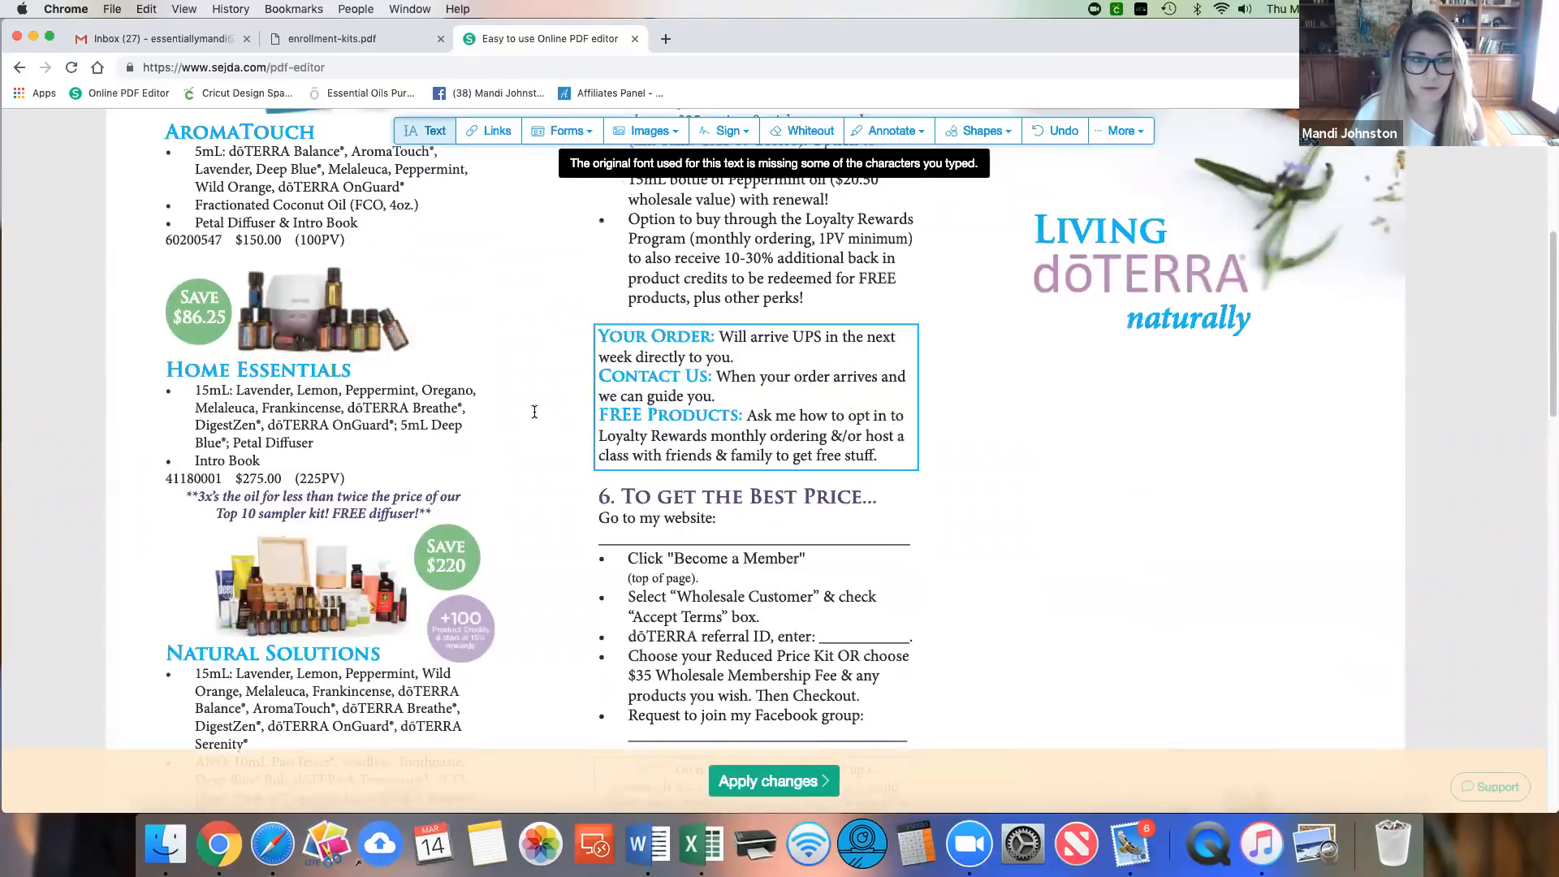
pyautogui.scroll(5, 535, 411)
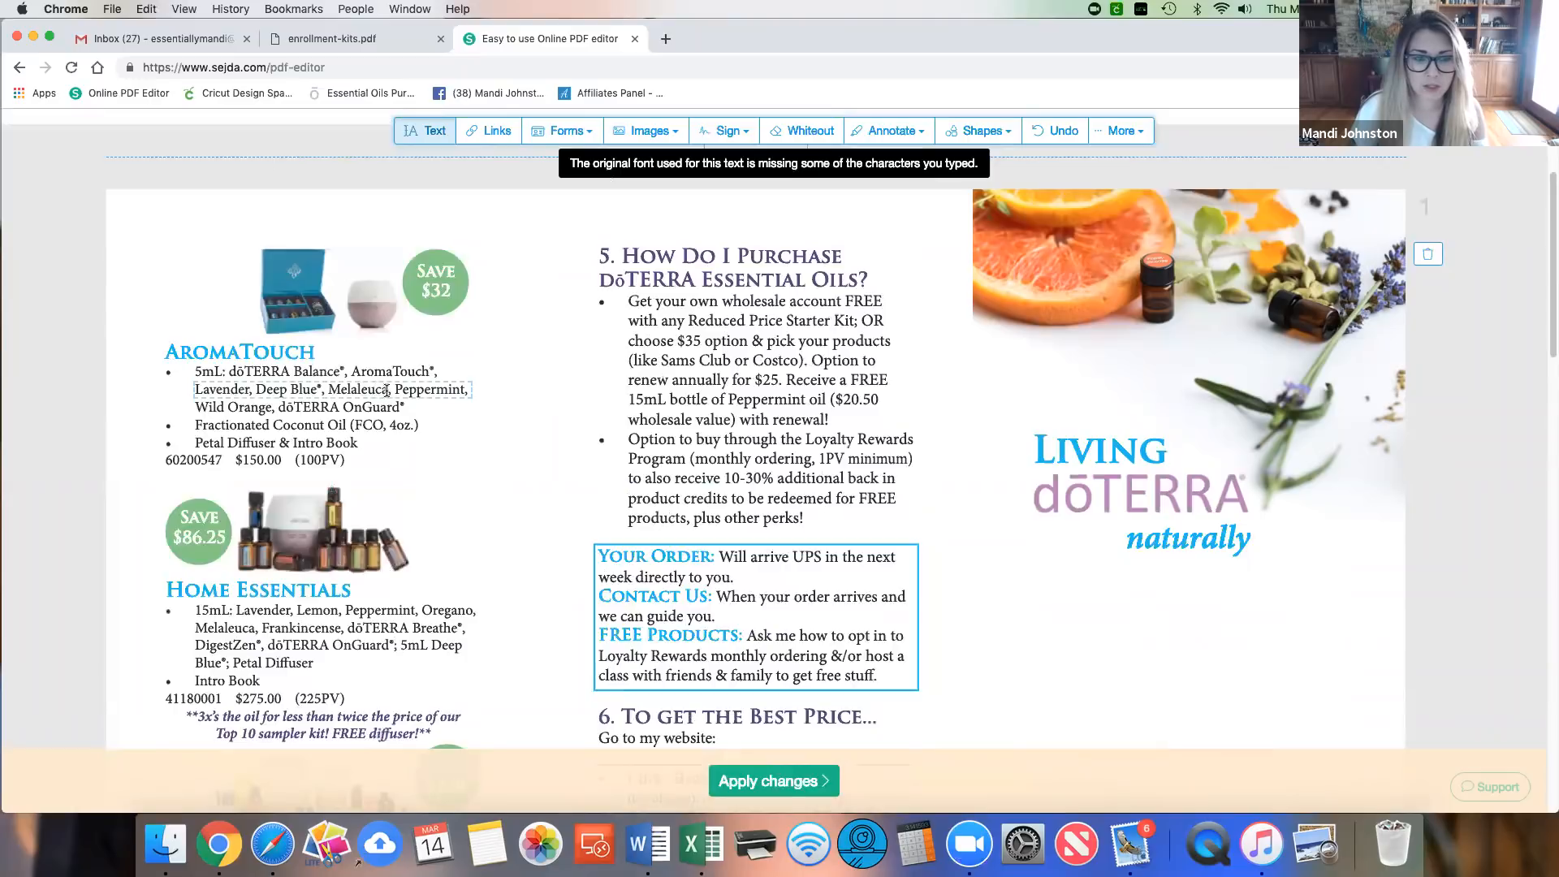
pyautogui.scroll(-5, 345, 462)
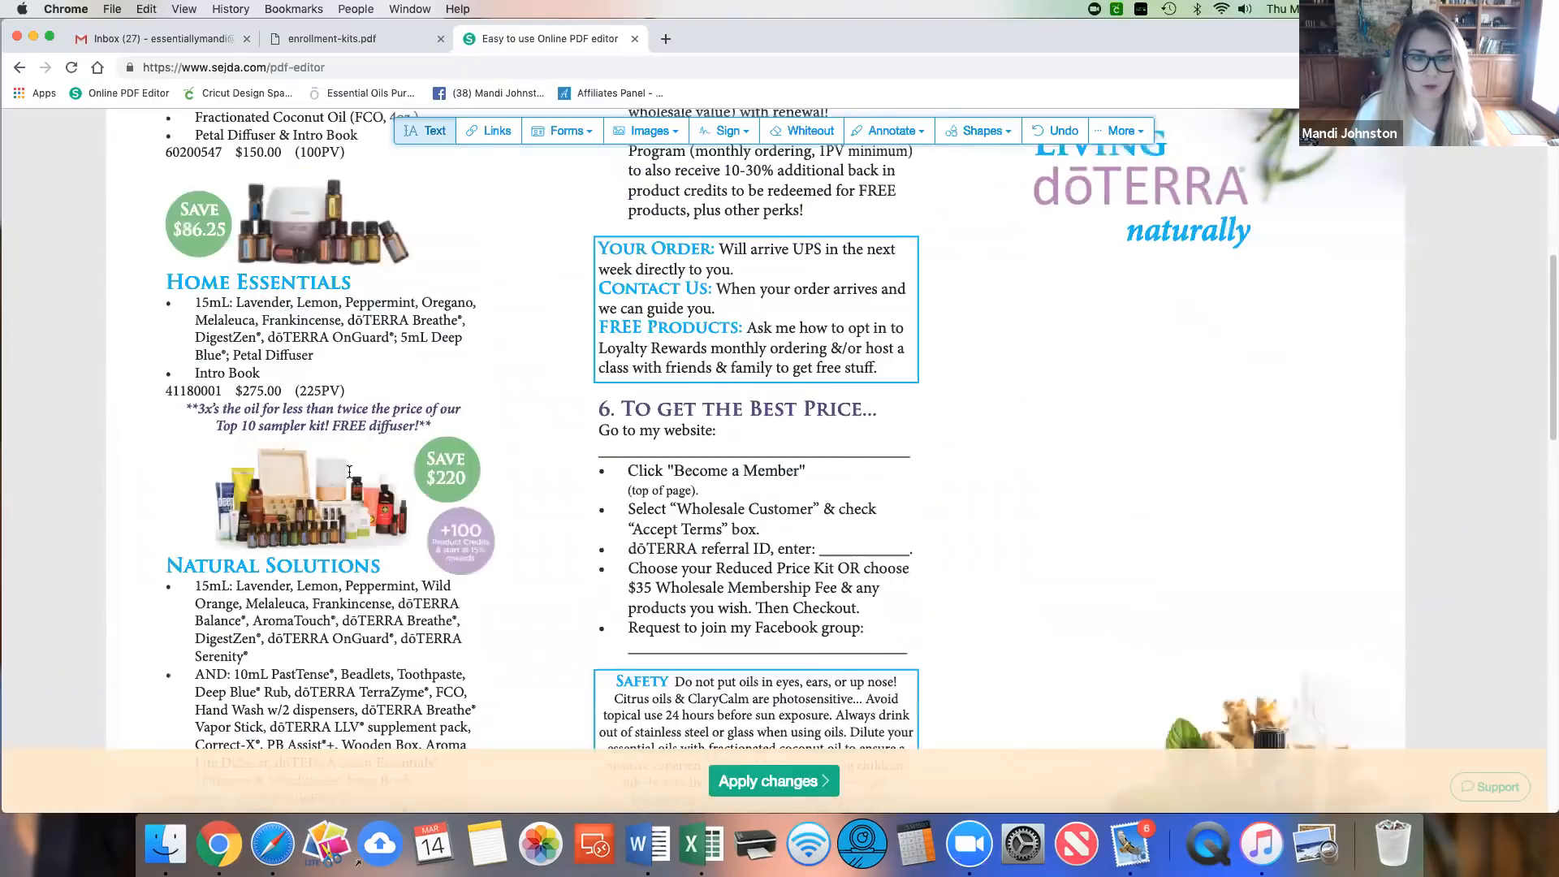
pyautogui.scroll(-3, 349, 471)
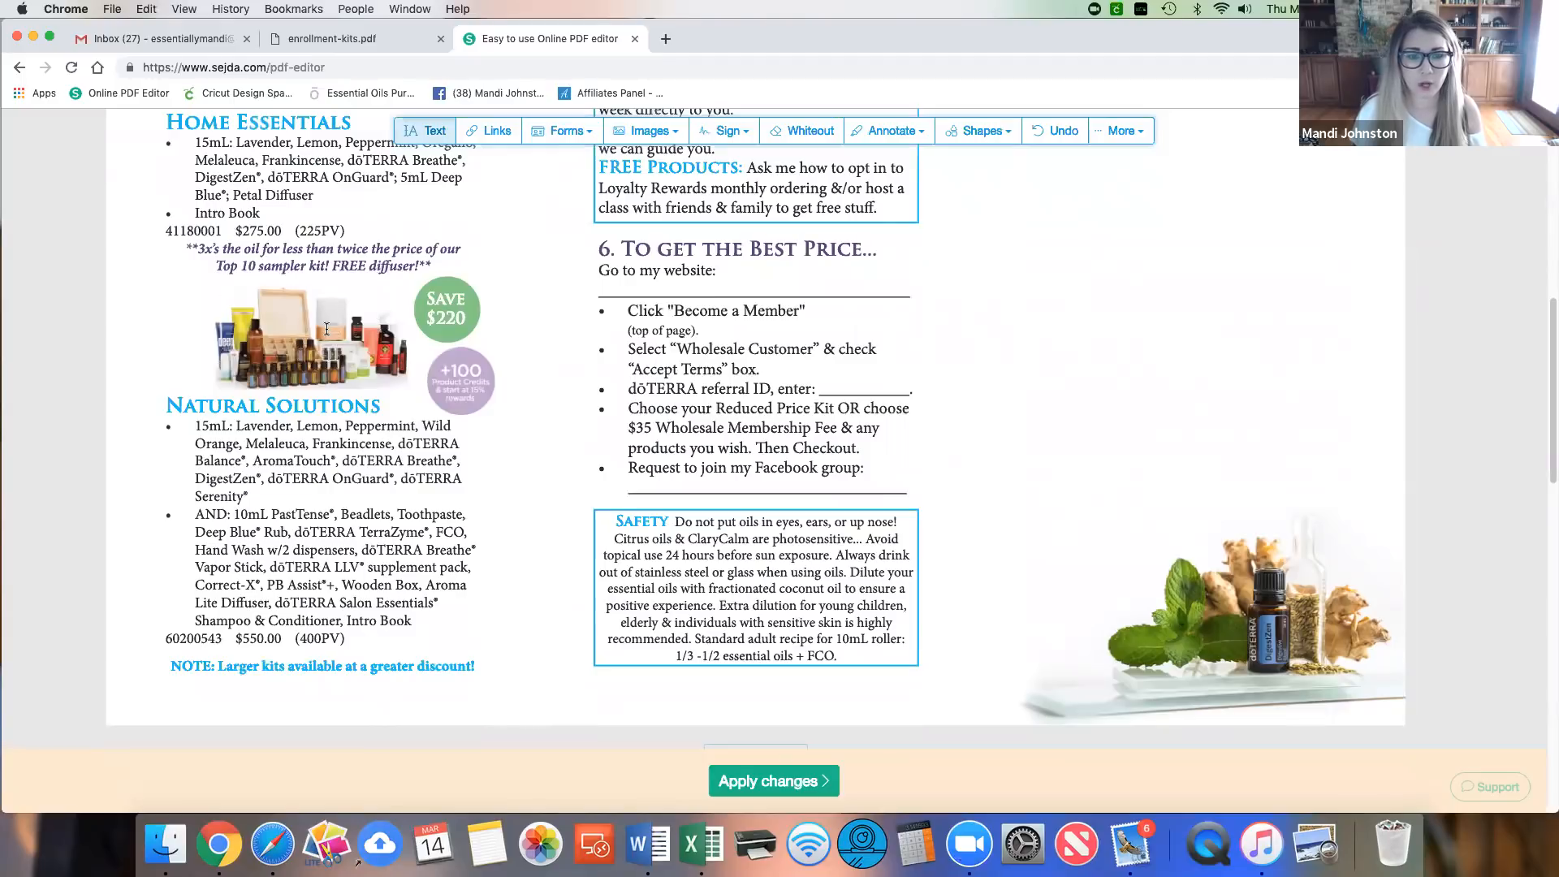
# Step: Insert the Desktop file 'Screen Shot 2019-03-14 at 11.30.08 AM' as a new image
pyautogui.click(664, 132)
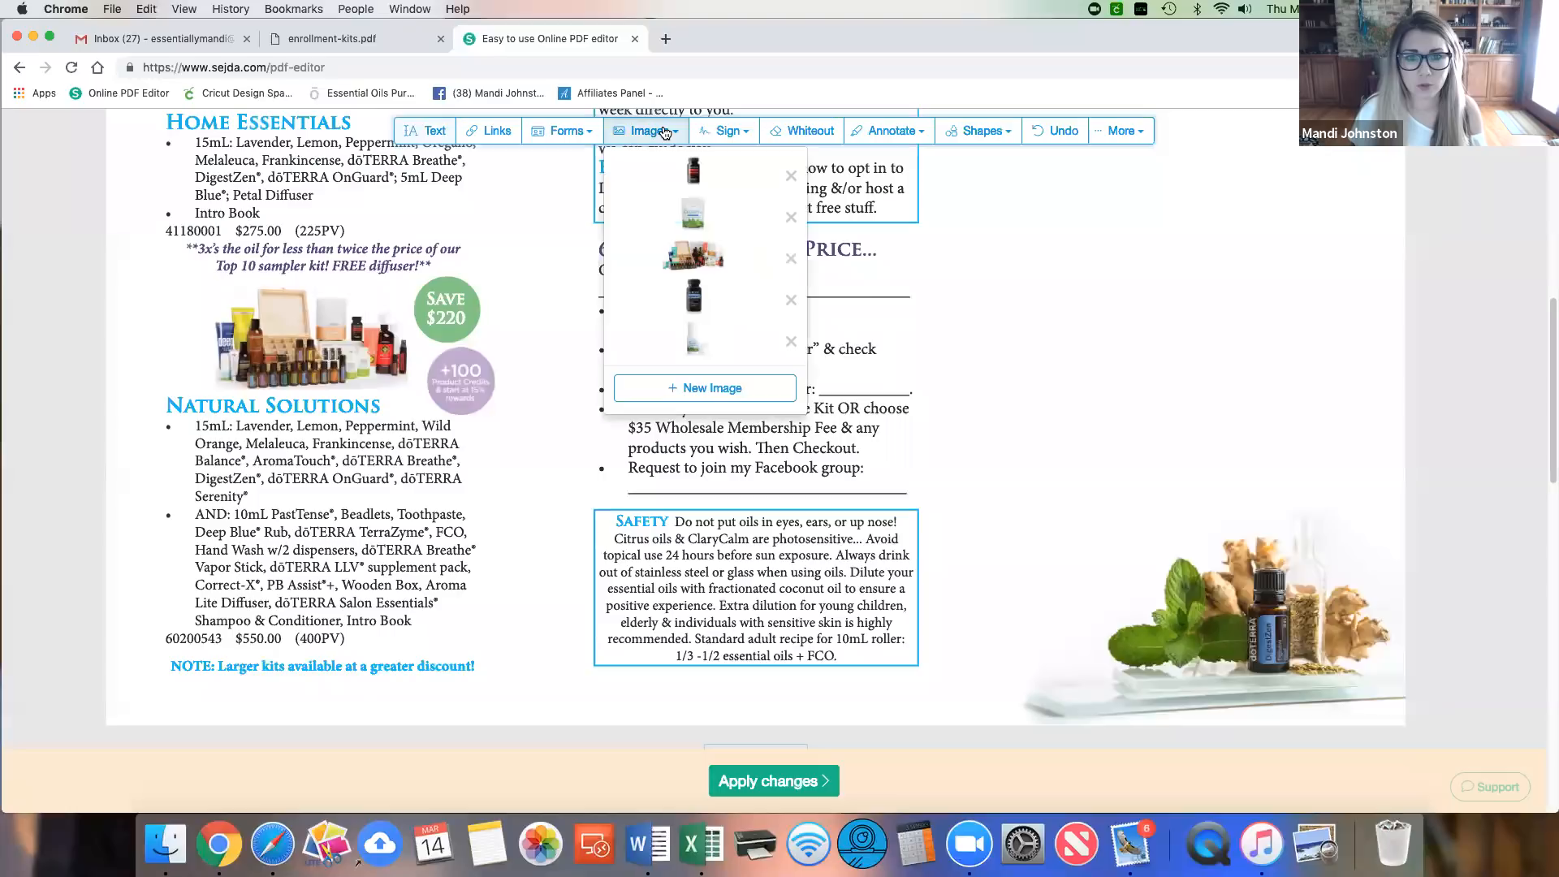
pyautogui.click(735, 390)
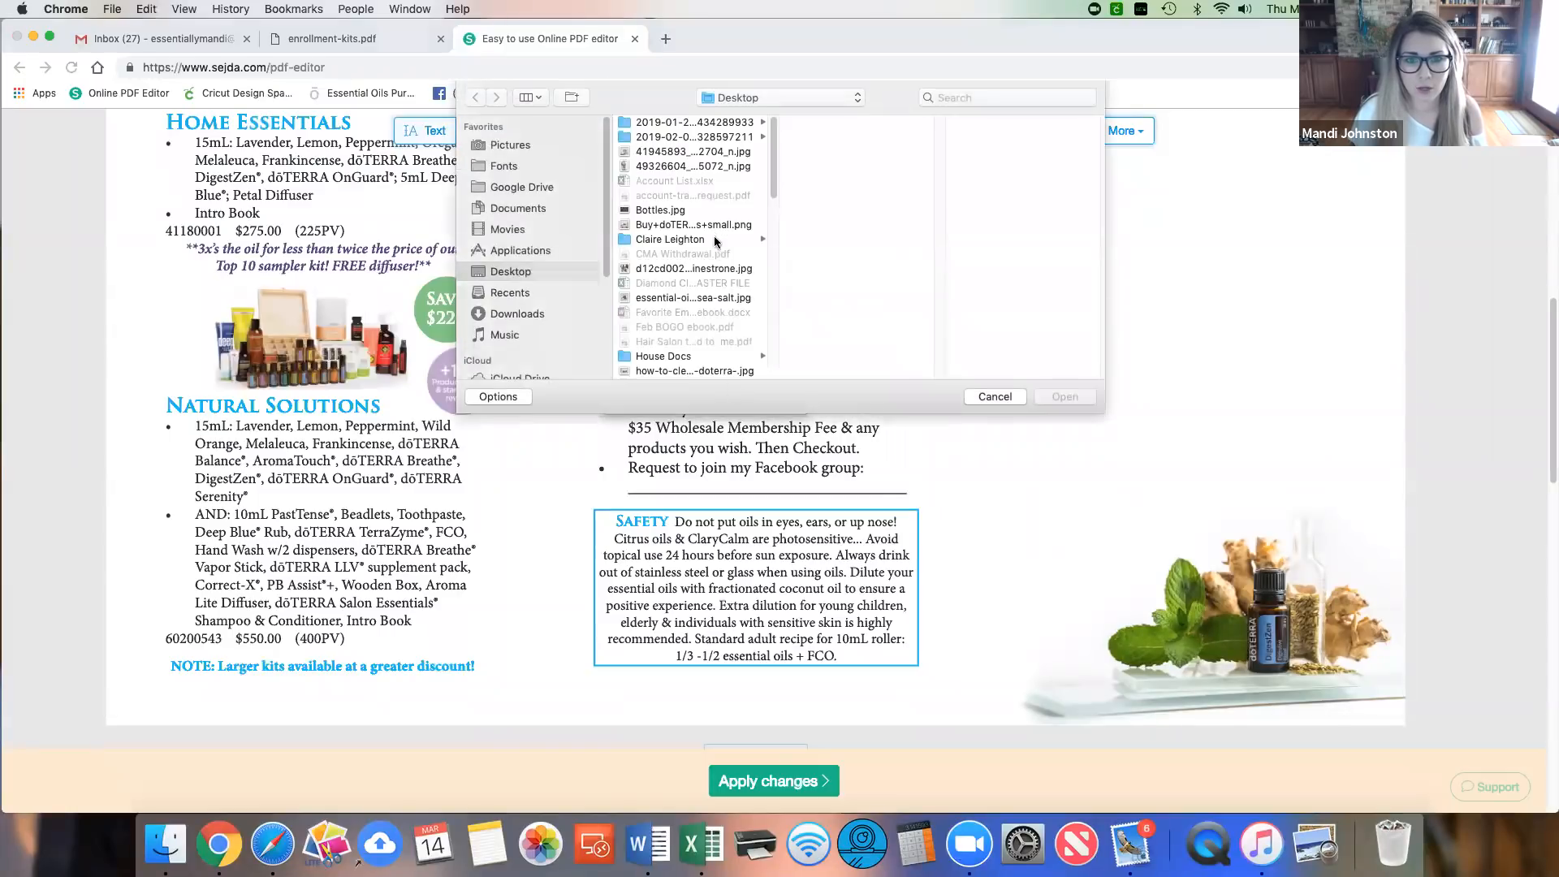
pyautogui.scroll(-10, 714, 236)
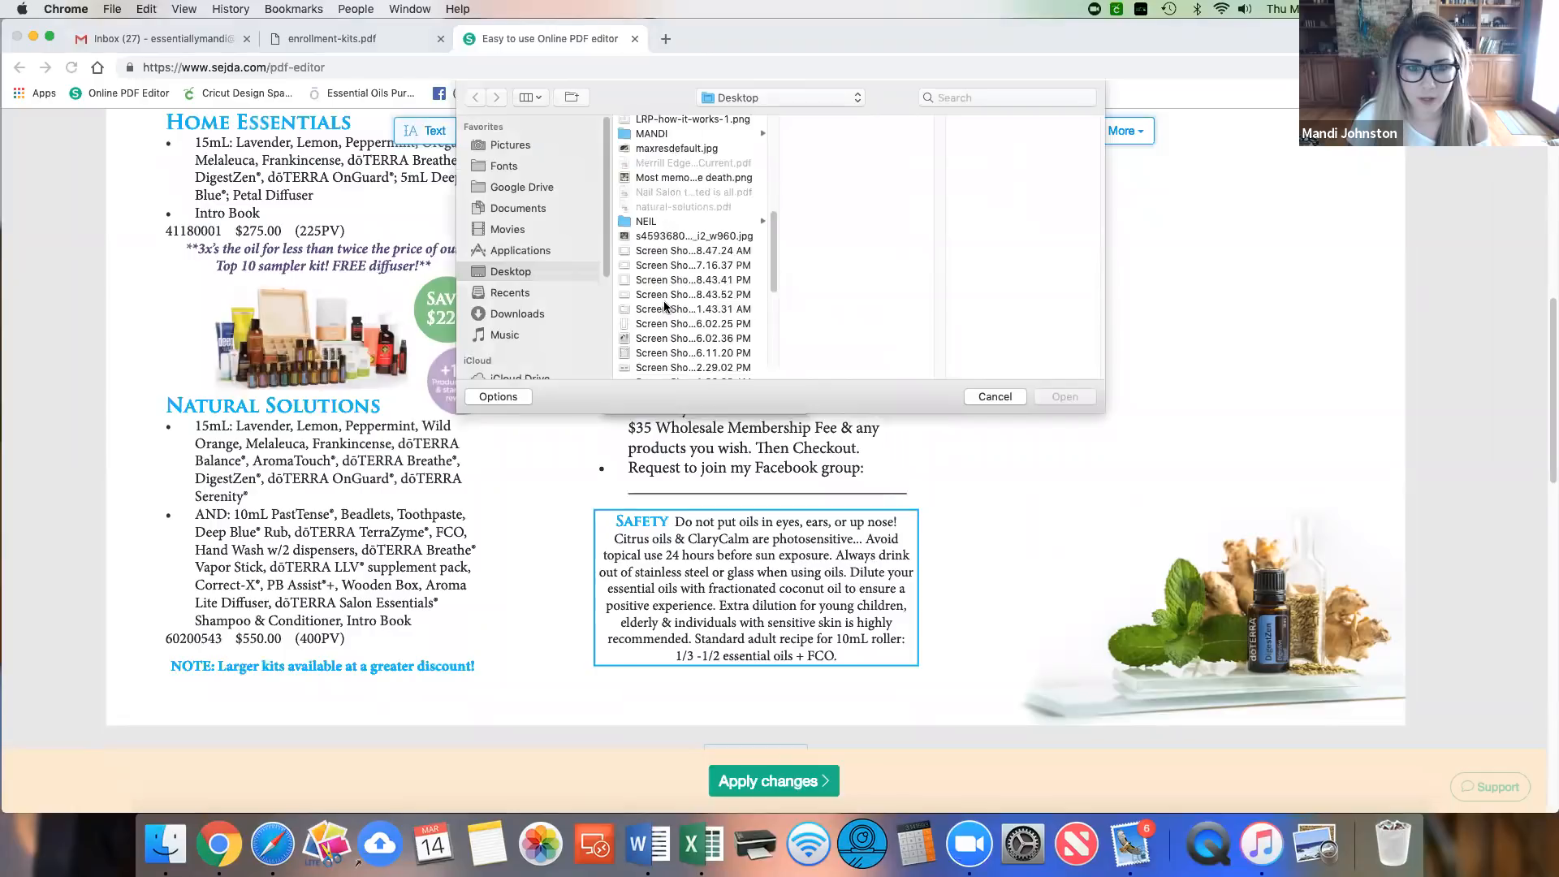
pyautogui.click(657, 324)
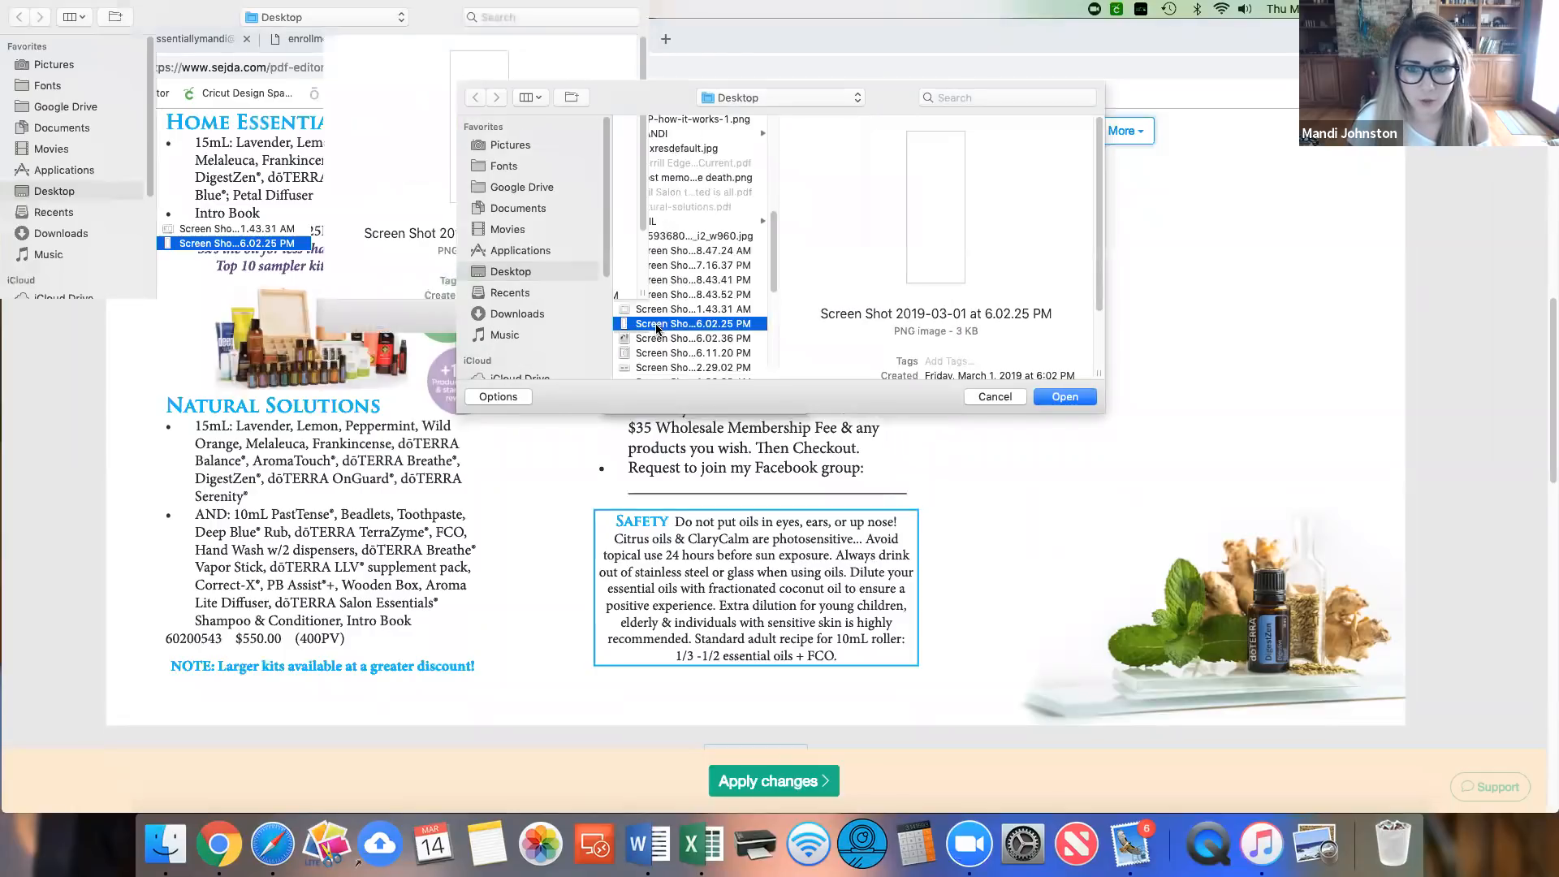
pyautogui.click(655, 349)
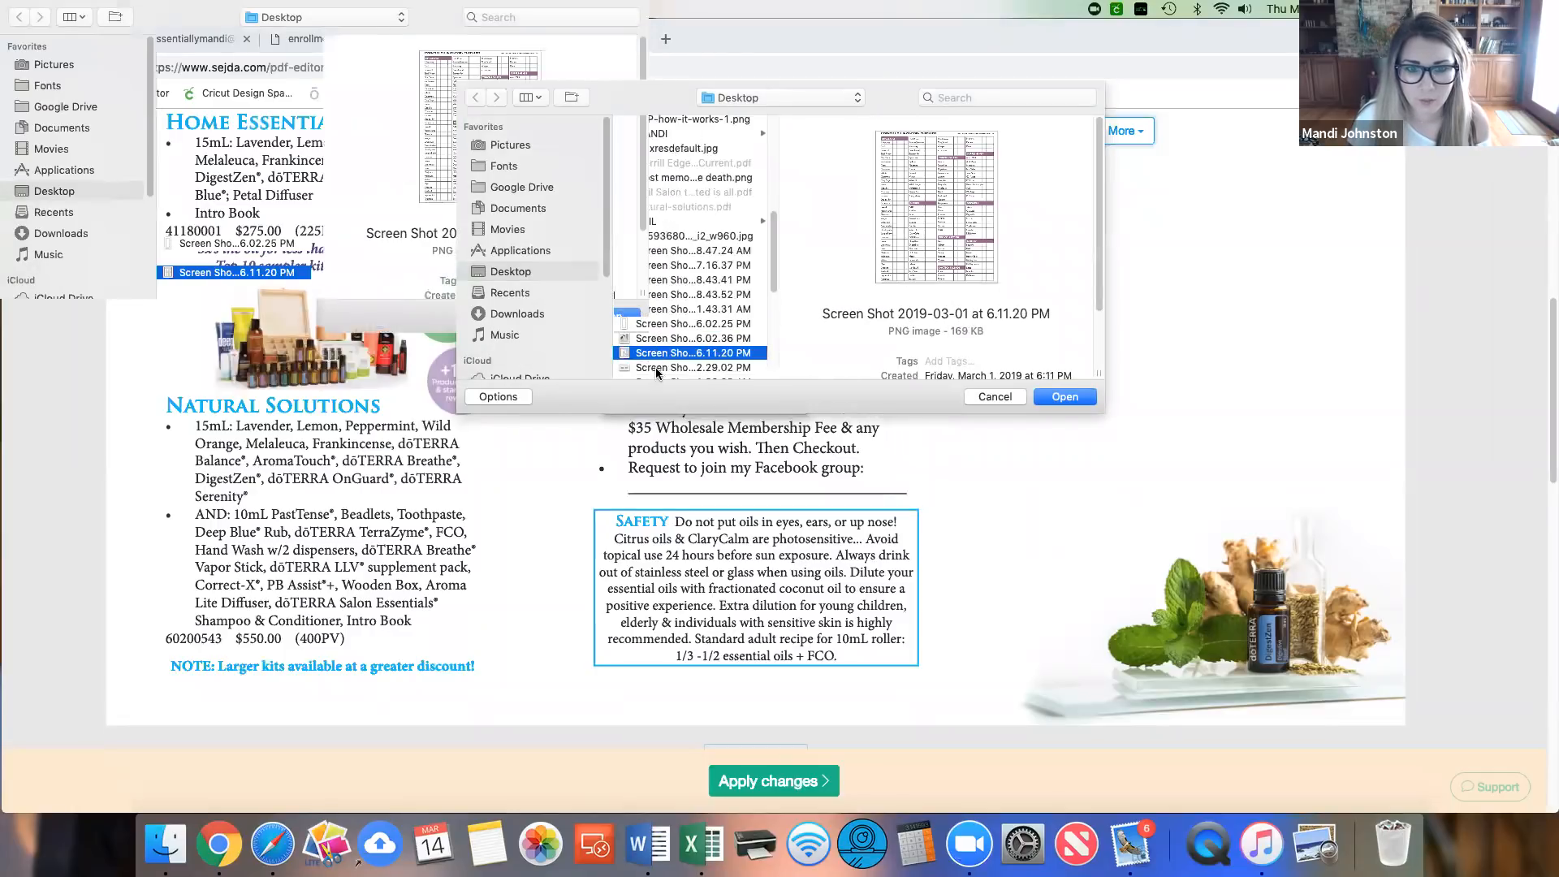
pyautogui.click(656, 368)
pyautogui.scroll(-5, 661, 362)
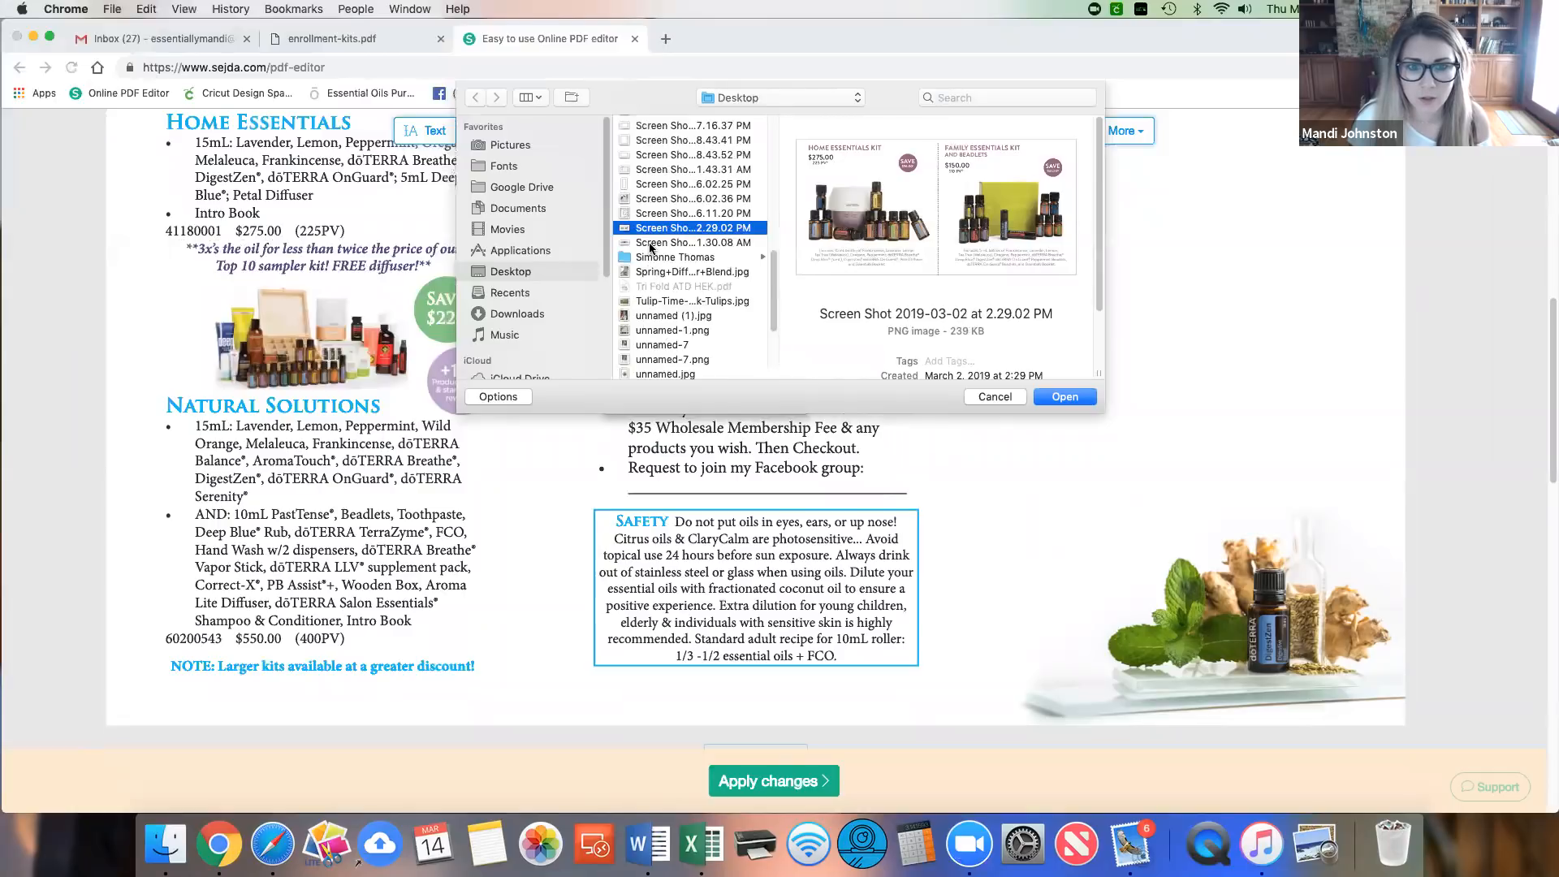
pyautogui.click(661, 244)
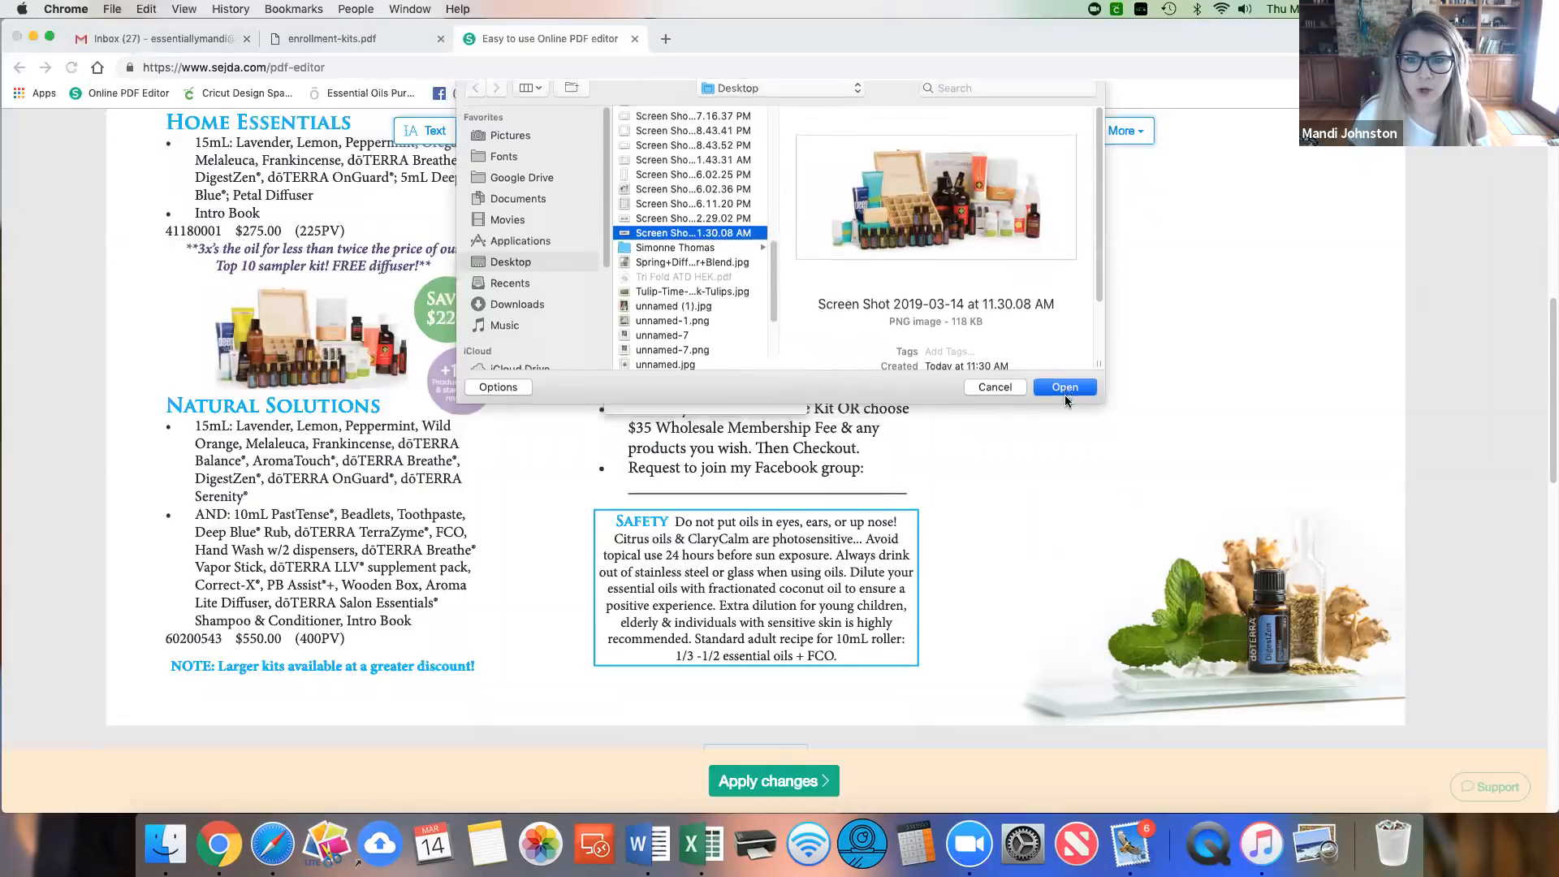
pyautogui.click(1064, 396)
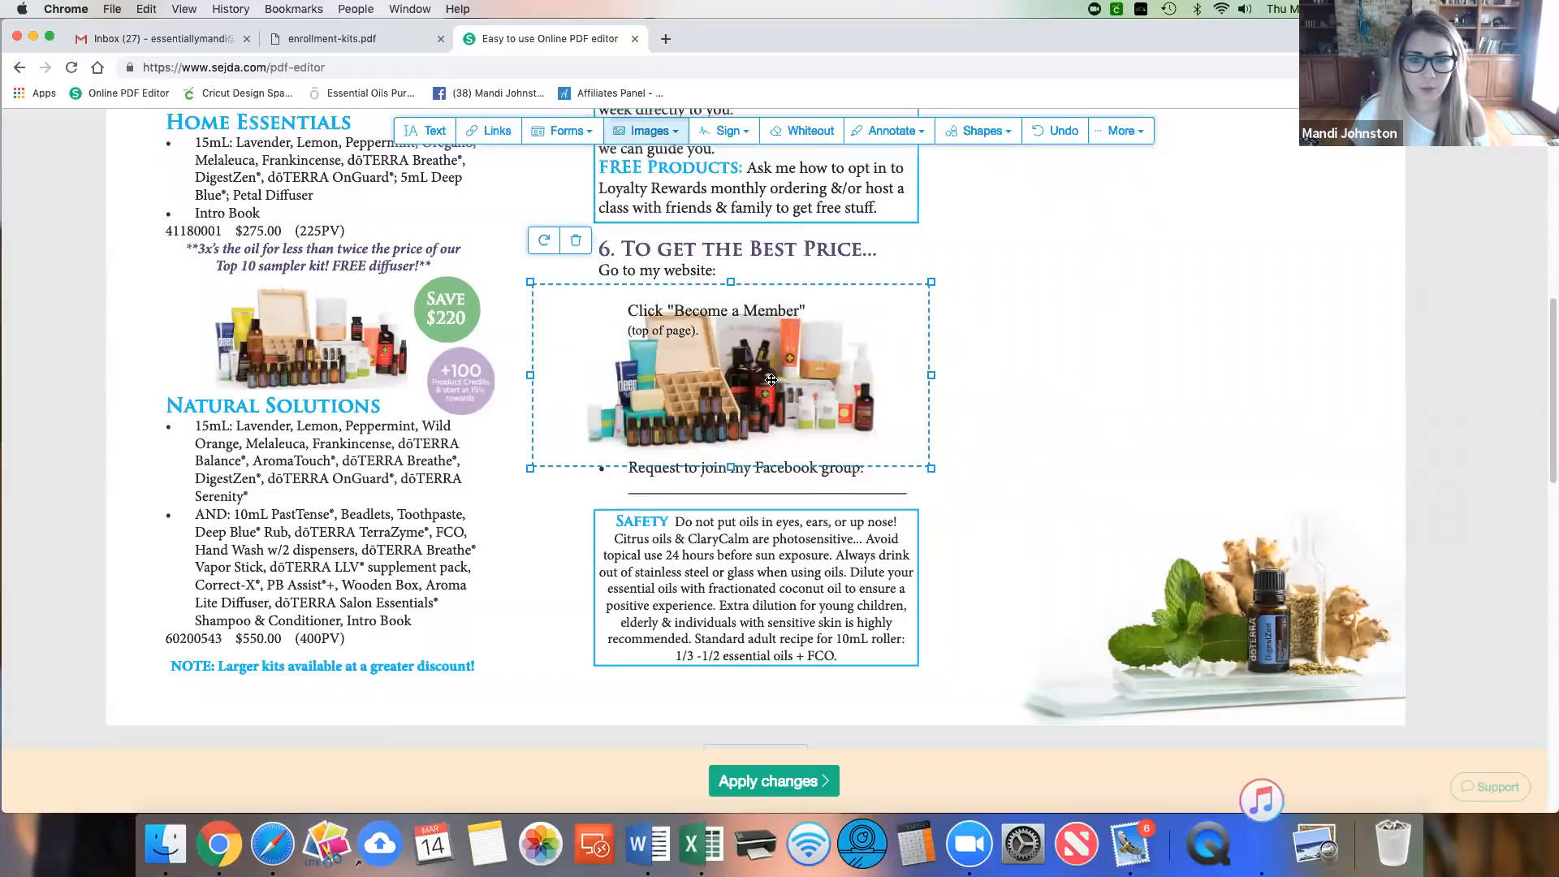
# Step: Move the kit image into the left column beside the SAVE $220 badge and resize it to fit
pyautogui.moveTo(679, 399); pyautogui.dragTo(337, 398)
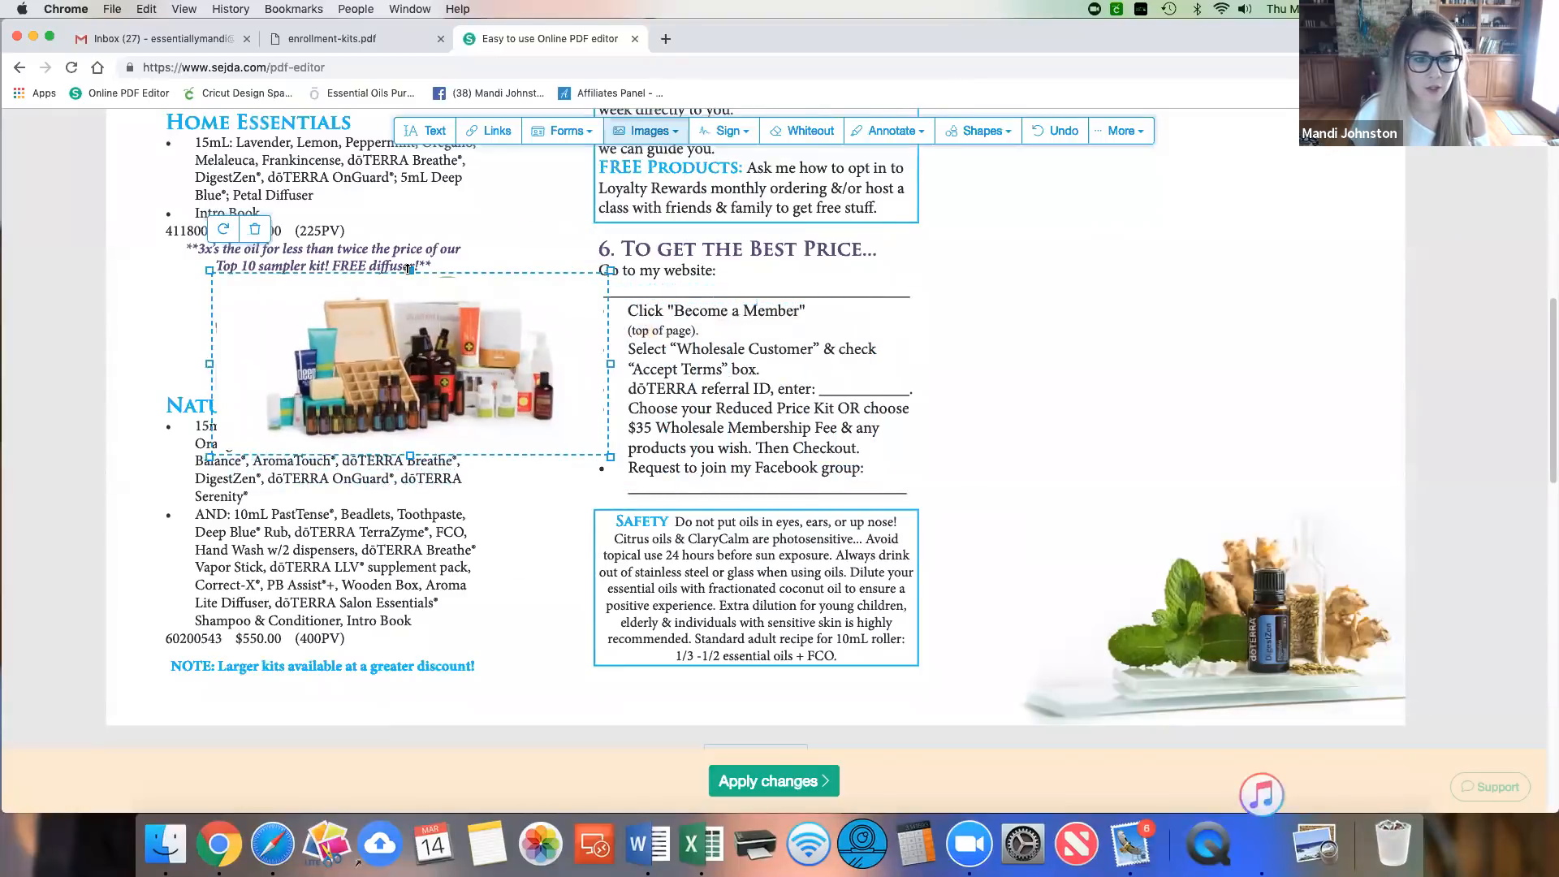
pyautogui.click(532, 375)
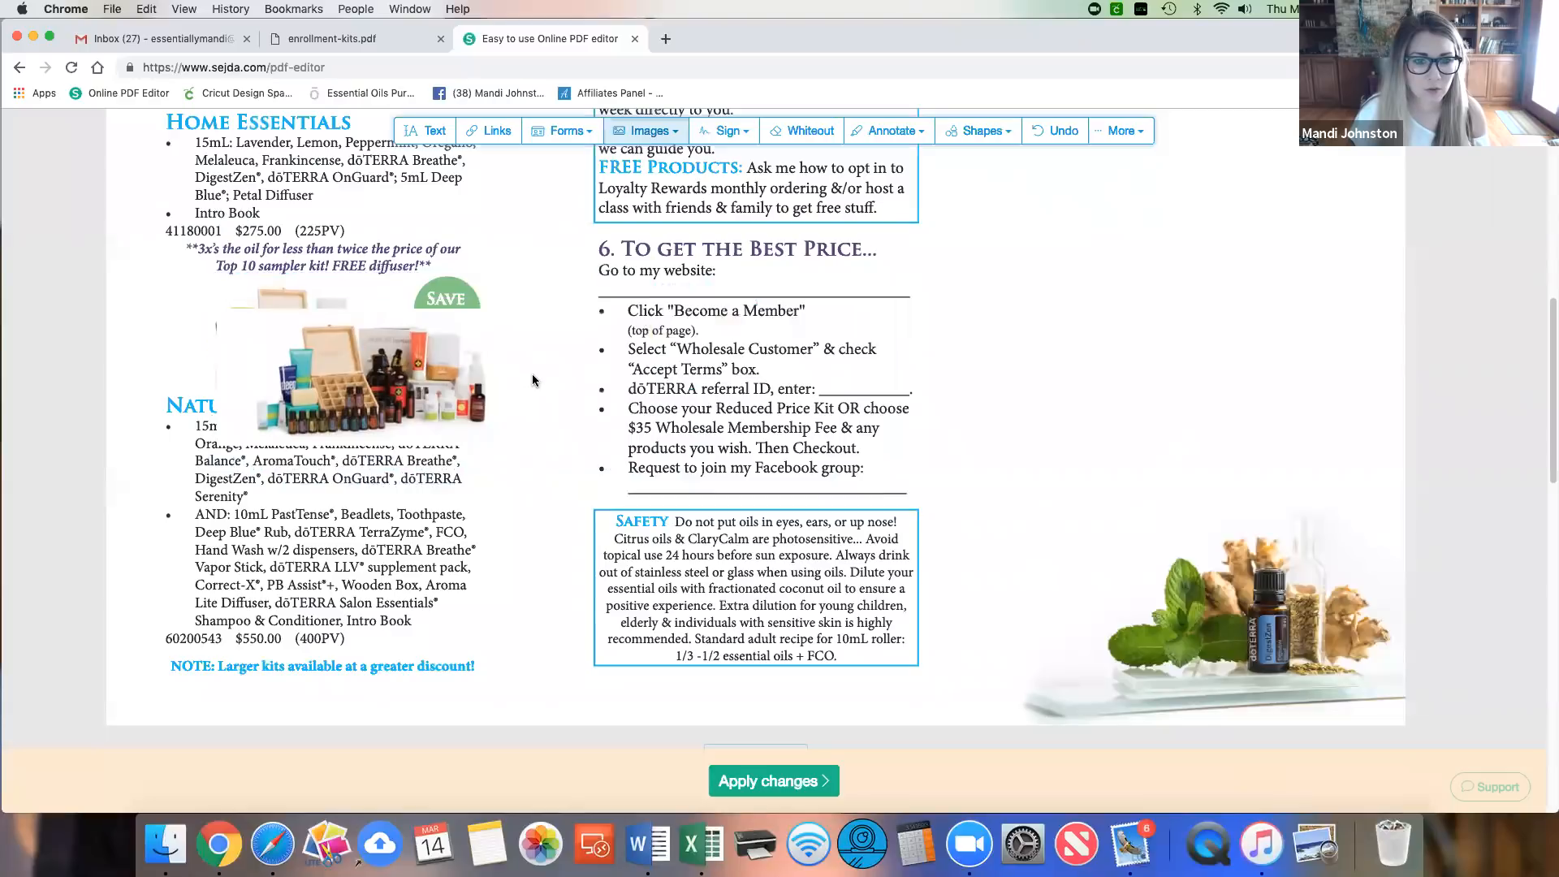
pyautogui.moveTo(528, 377)
pyautogui.moveTo(532, 377); pyautogui.dragTo(365, 353)
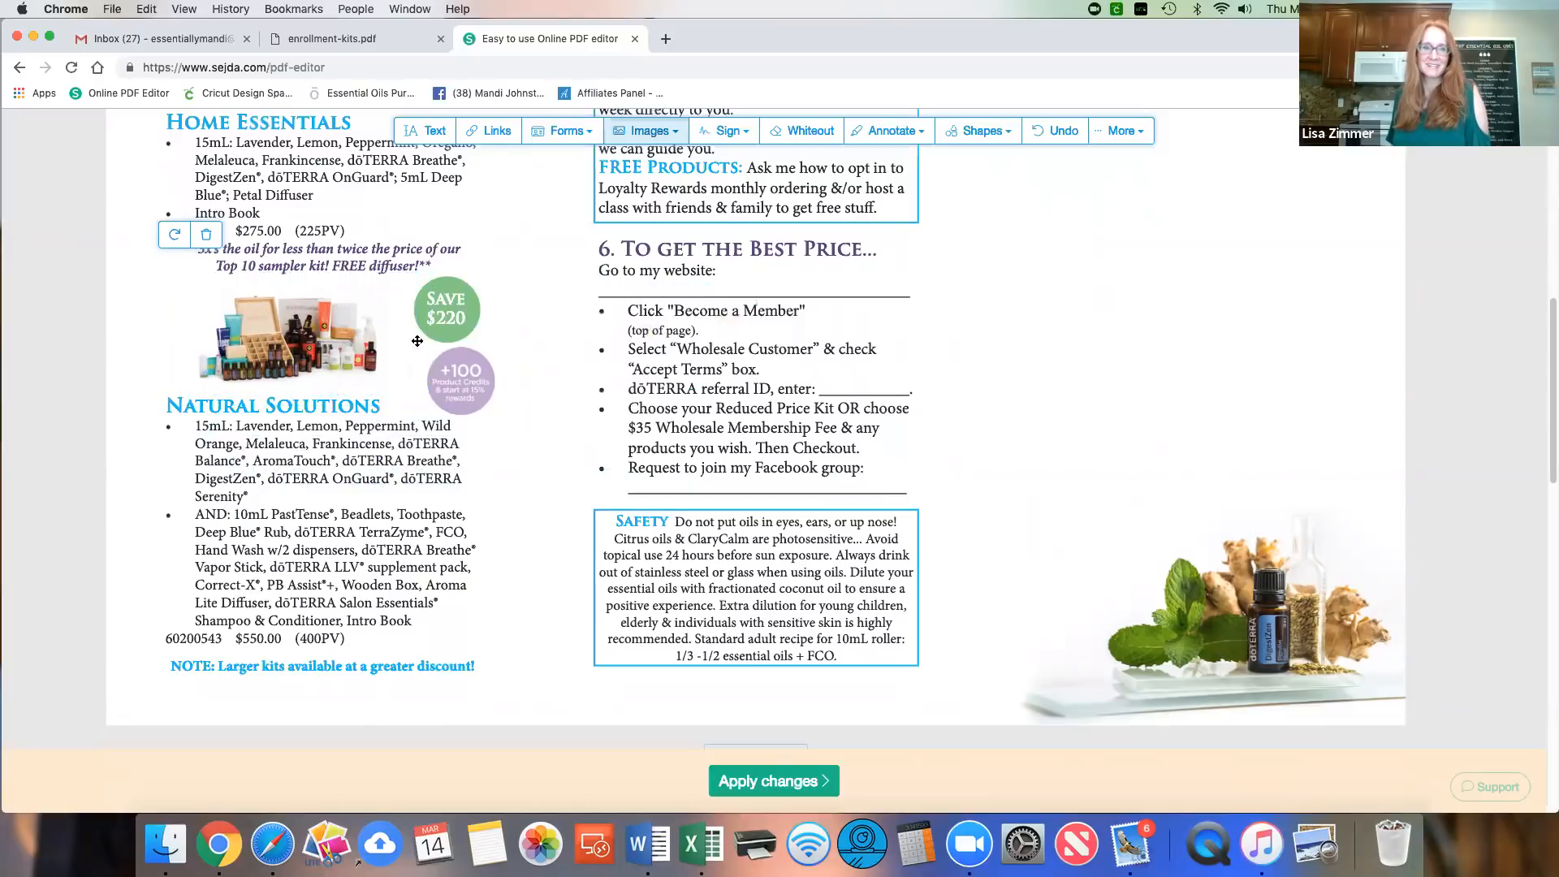
pyautogui.moveTo(412, 339); pyautogui.dragTo(360, 336)
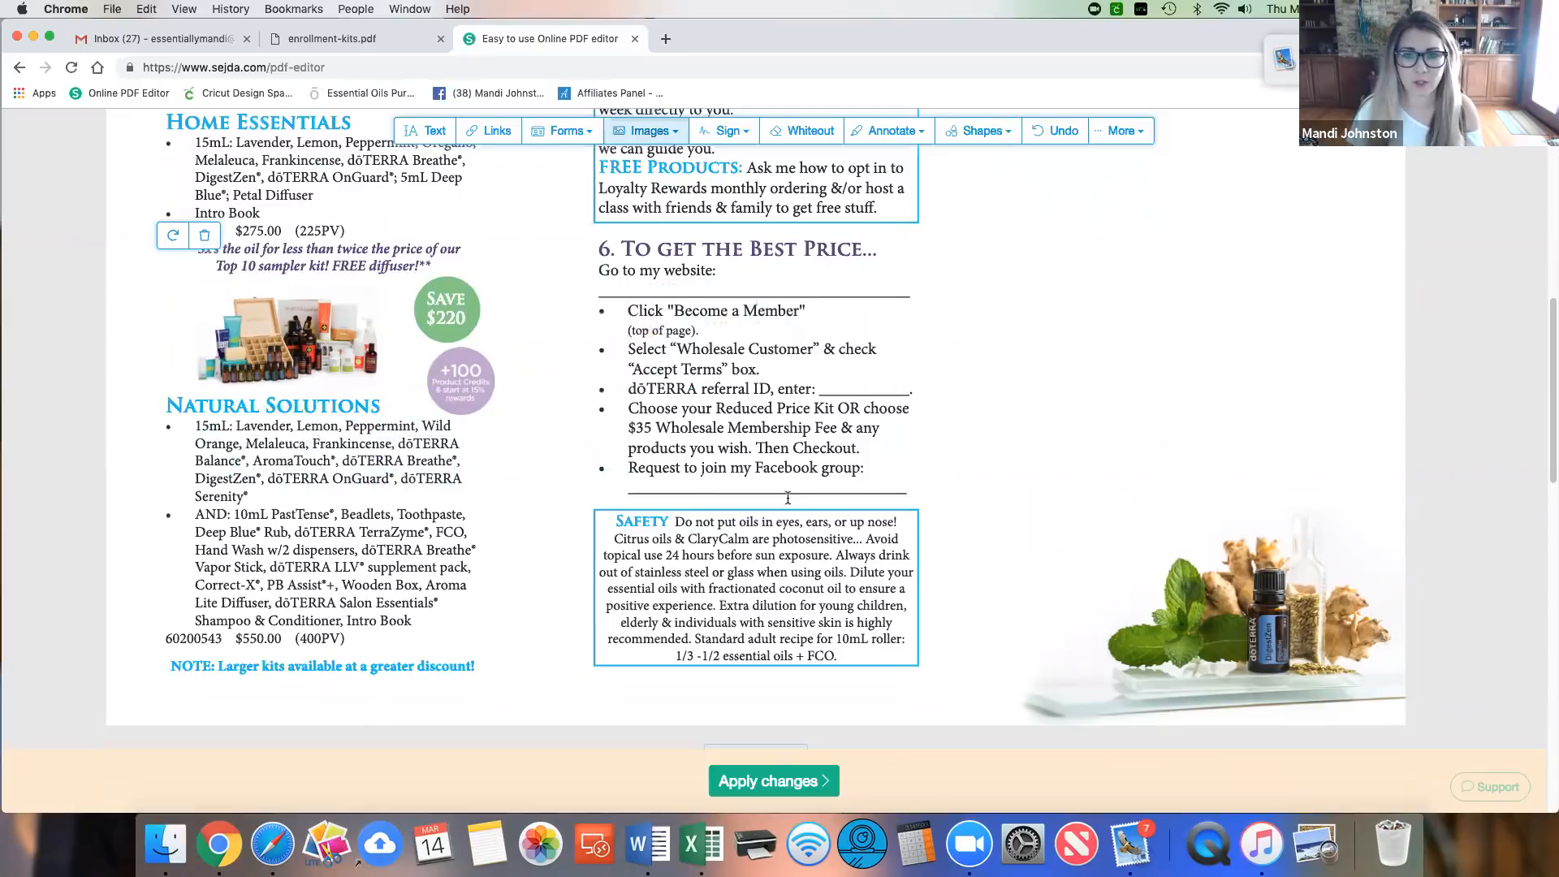
# Step: Draw a rectangle beneath the Living dōTERRA logo
pyautogui.scroll(3, 728, 281)
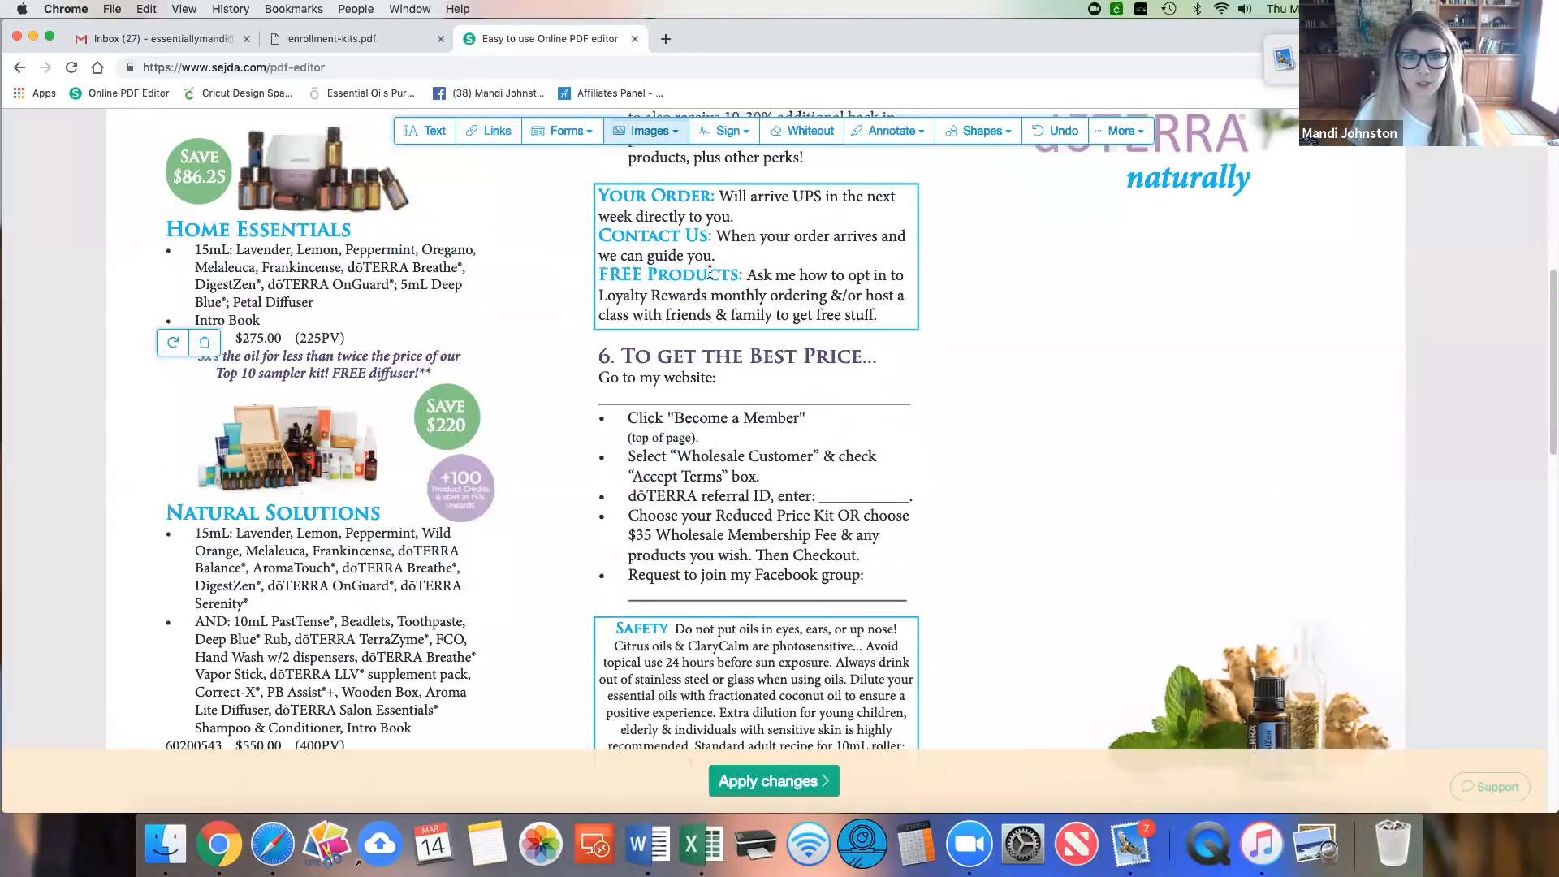
pyautogui.scroll(3, 812, 232)
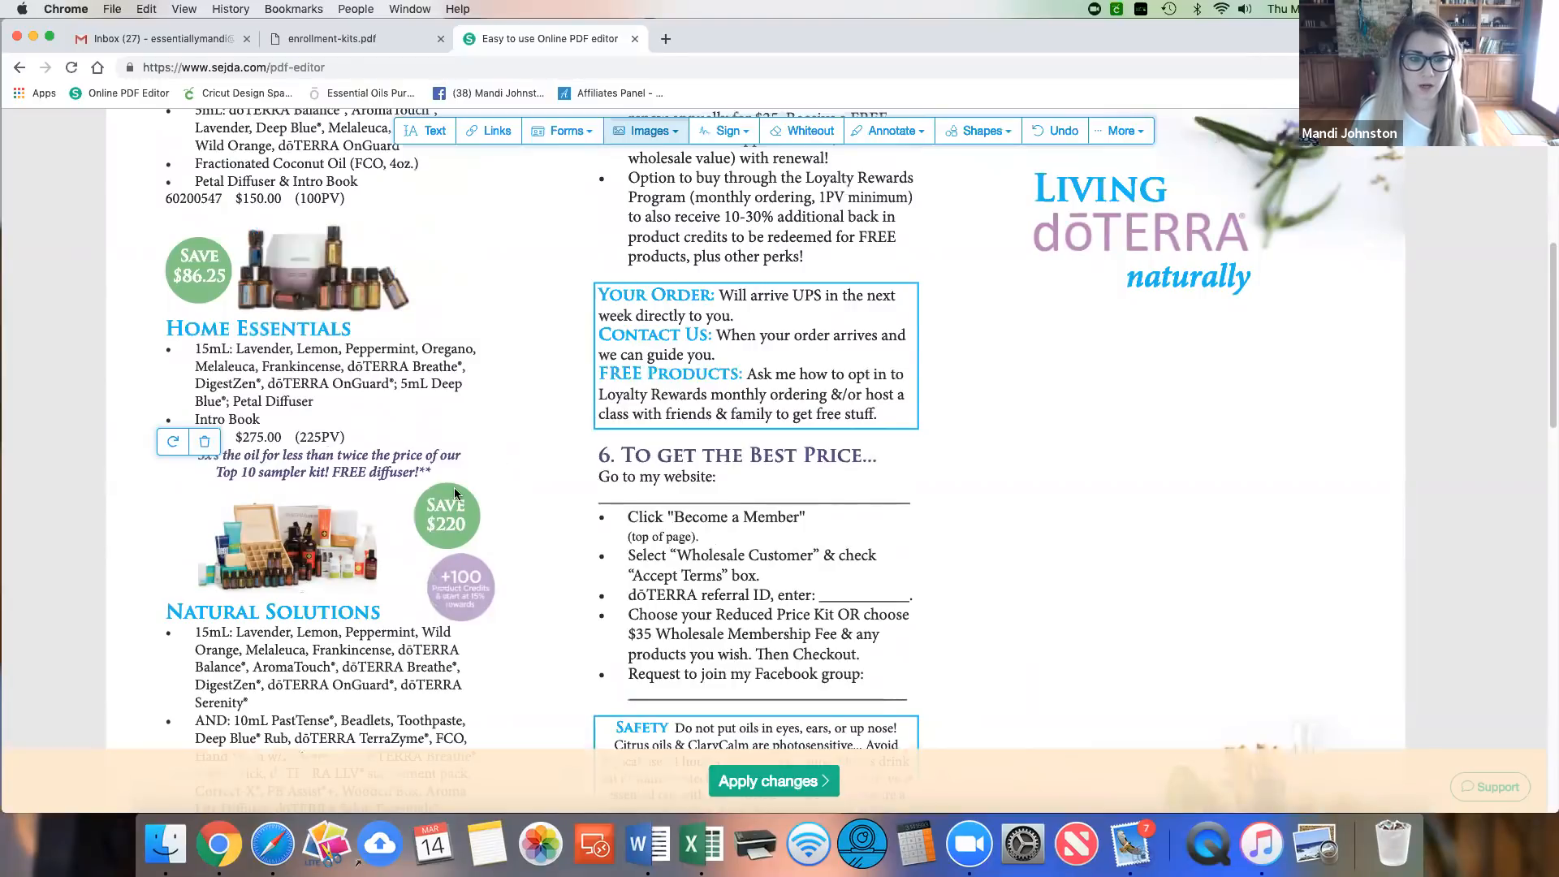
pyautogui.click(307, 497)
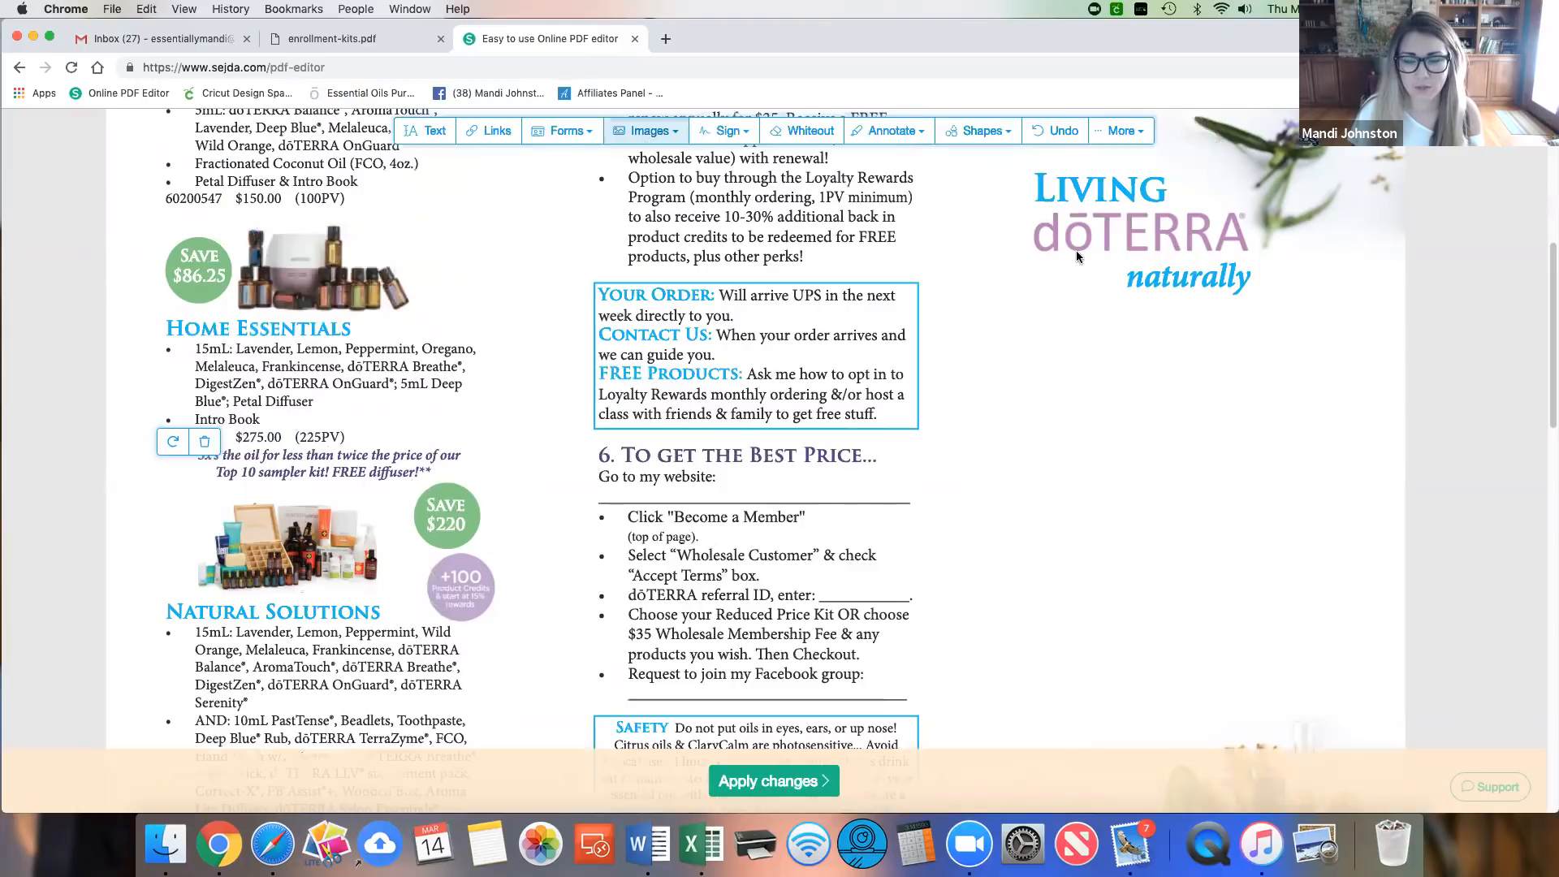
pyautogui.click(981, 133)
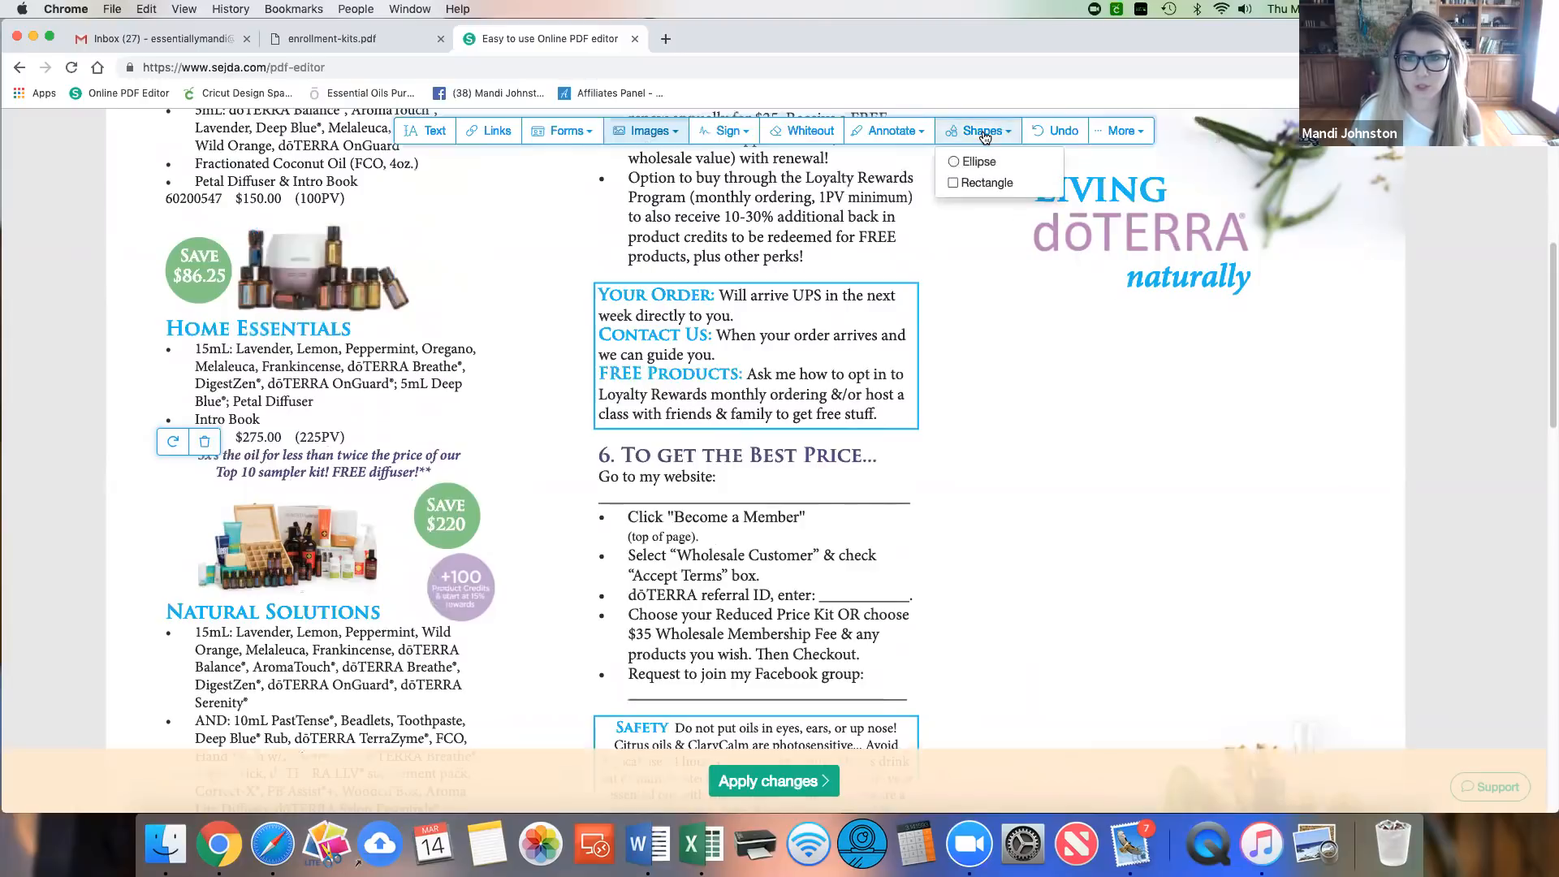
pyautogui.click(969, 183)
pyautogui.moveTo(940, 279); pyautogui.dragTo(1140, 456)
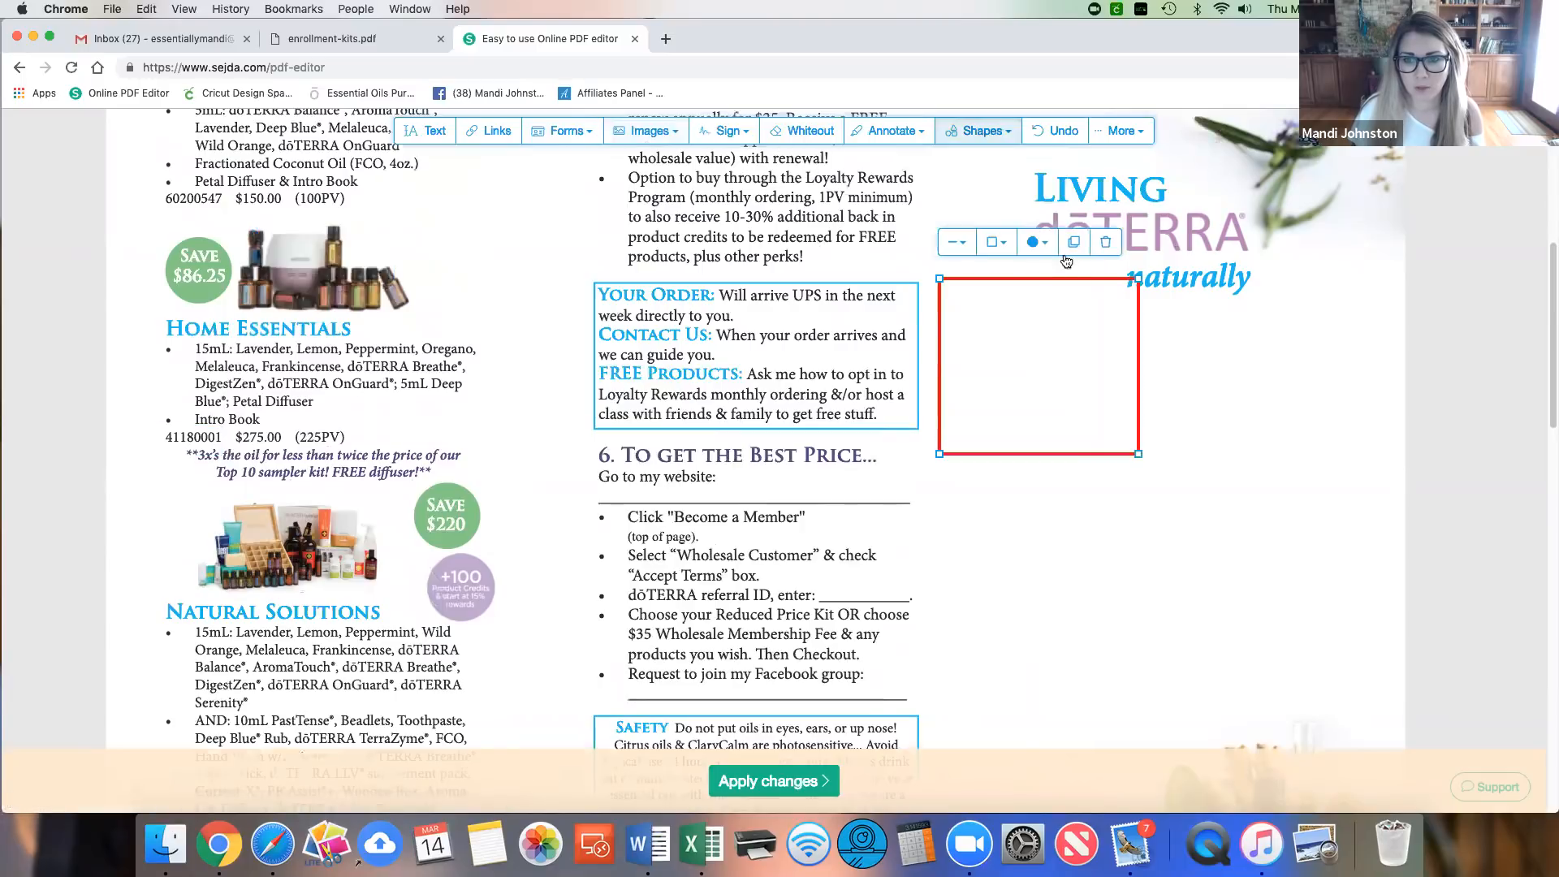
# Step: Give the rectangle a white fill and remove its red border colour
pyautogui.click(1037, 242)
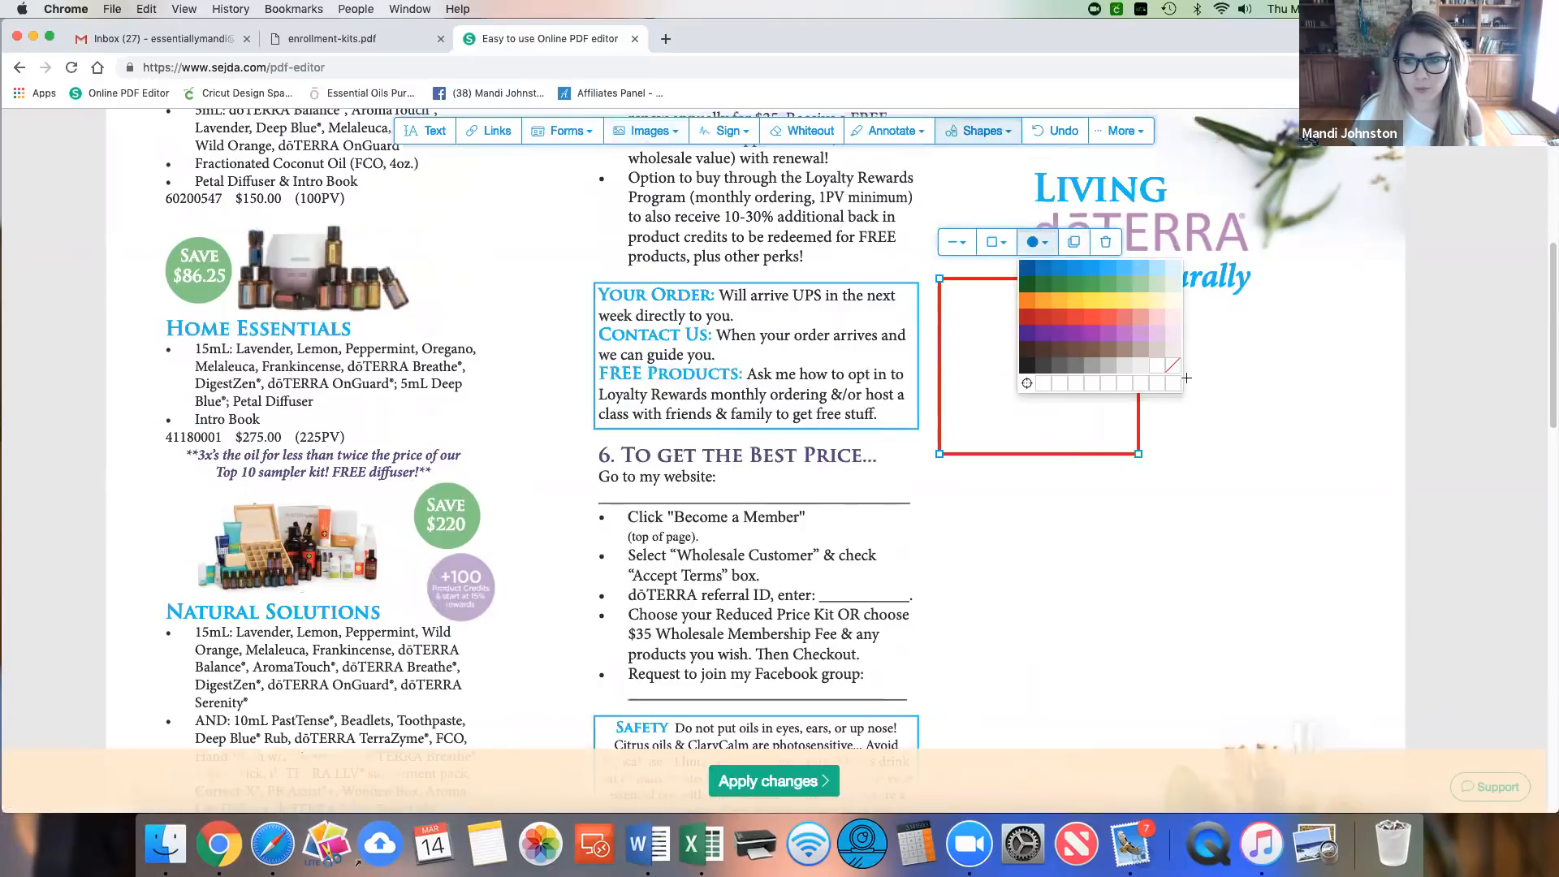
pyautogui.click(1161, 367)
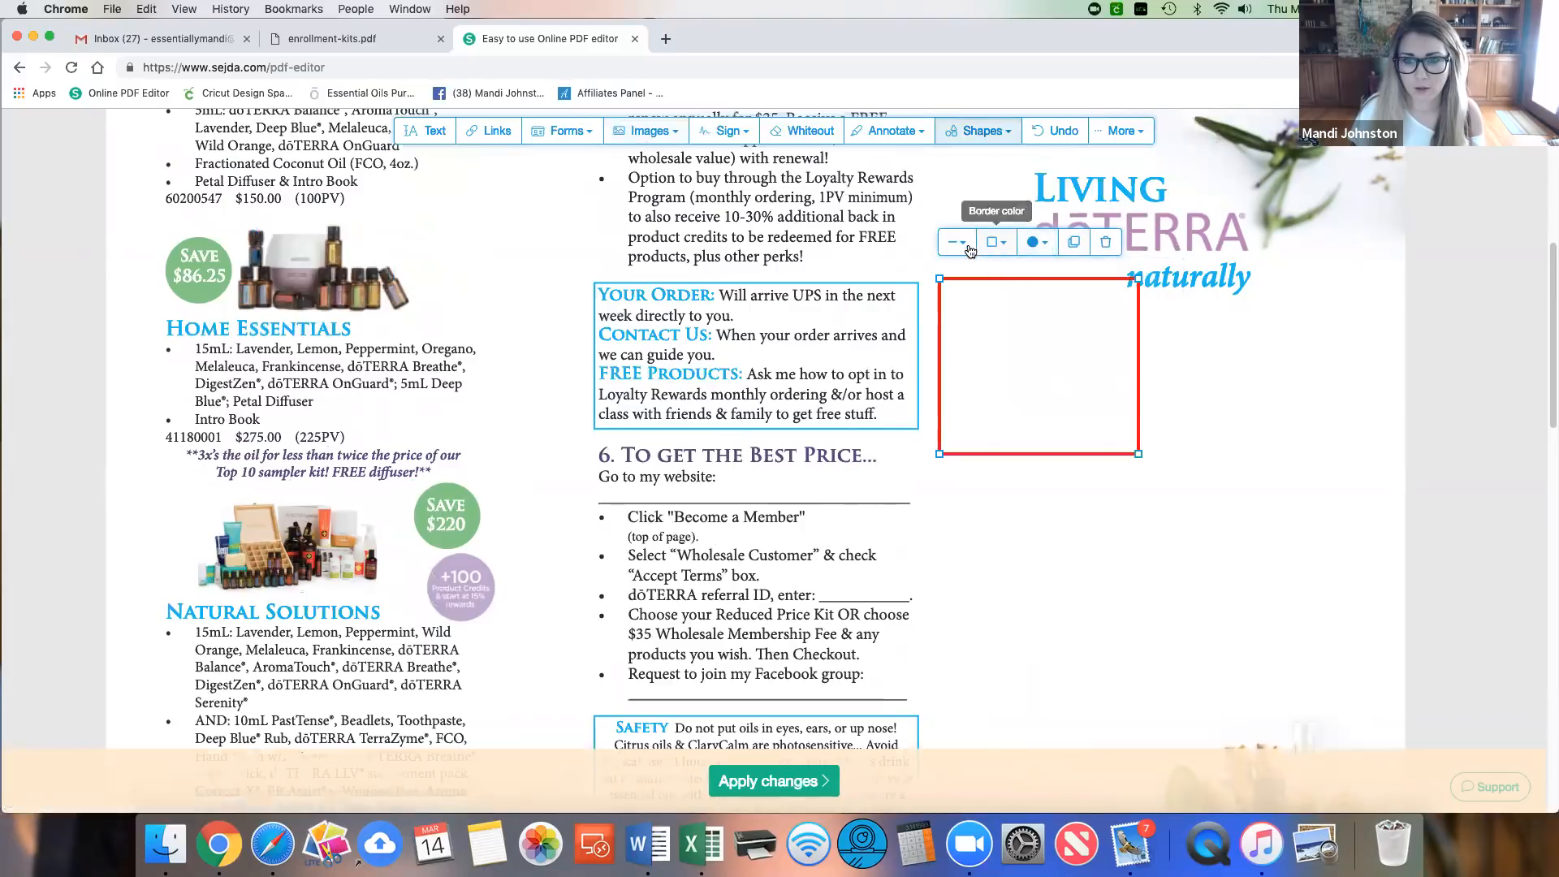
pyautogui.click(974, 253)
pyautogui.click(992, 247)
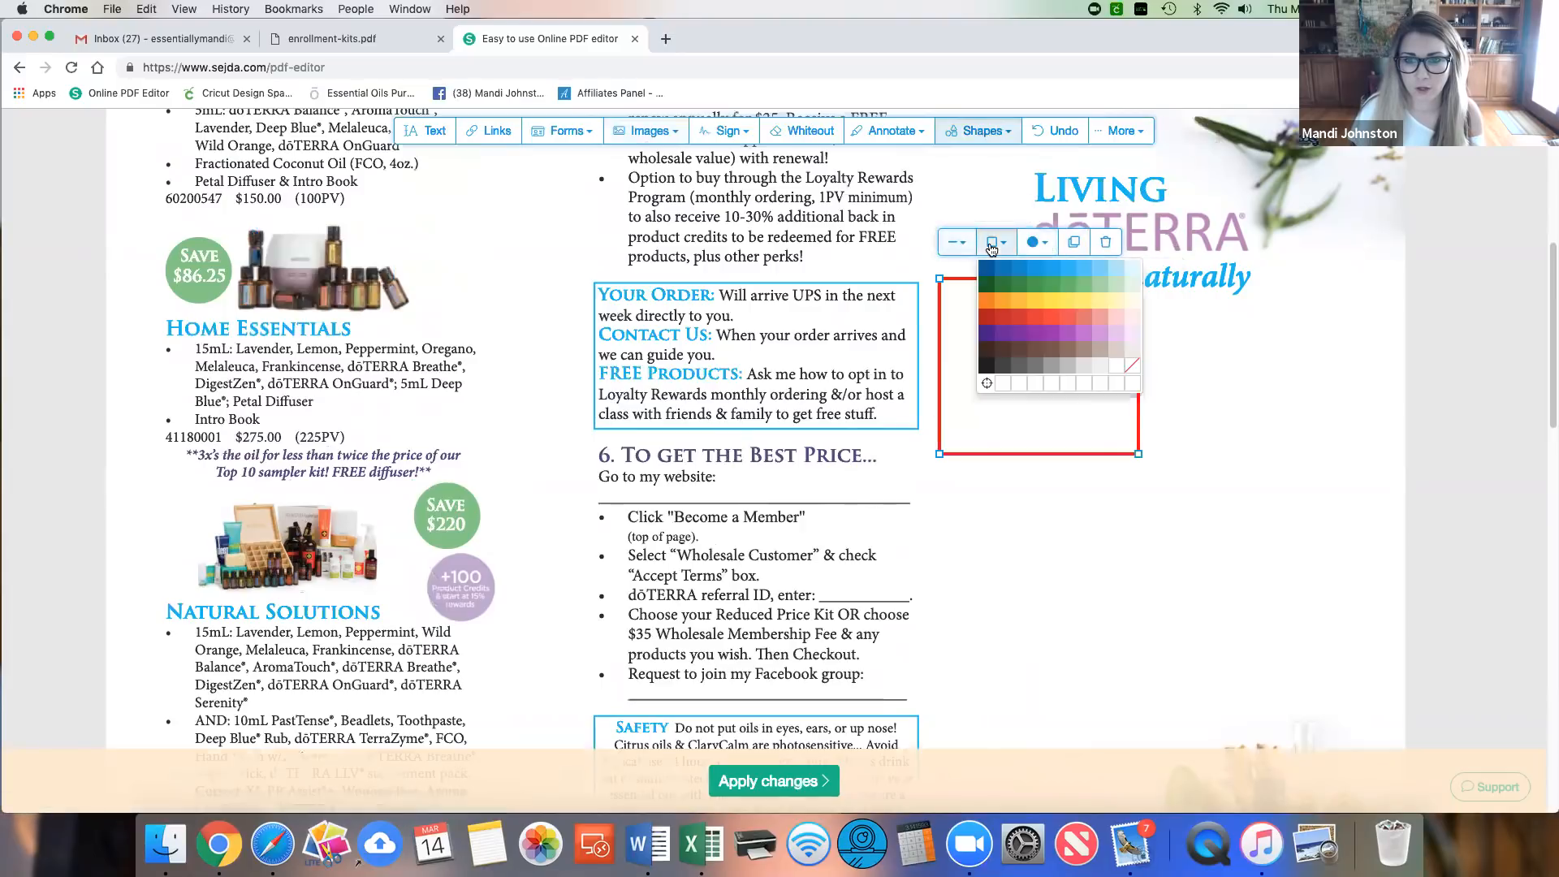
pyautogui.click(1120, 367)
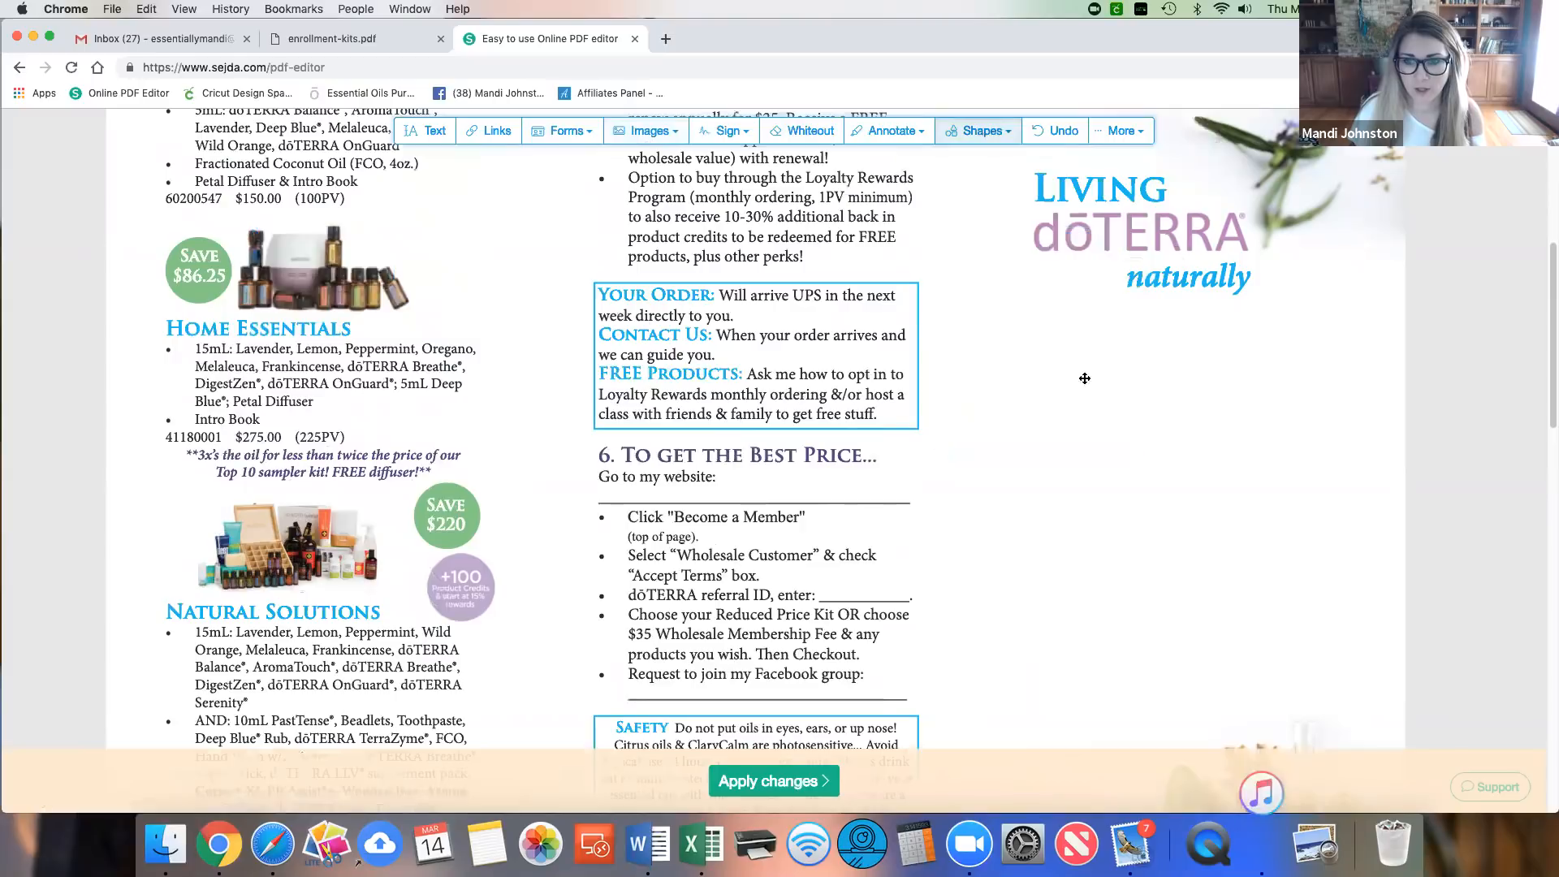
pyautogui.click(1195, 246)
pyautogui.click(1163, 118)
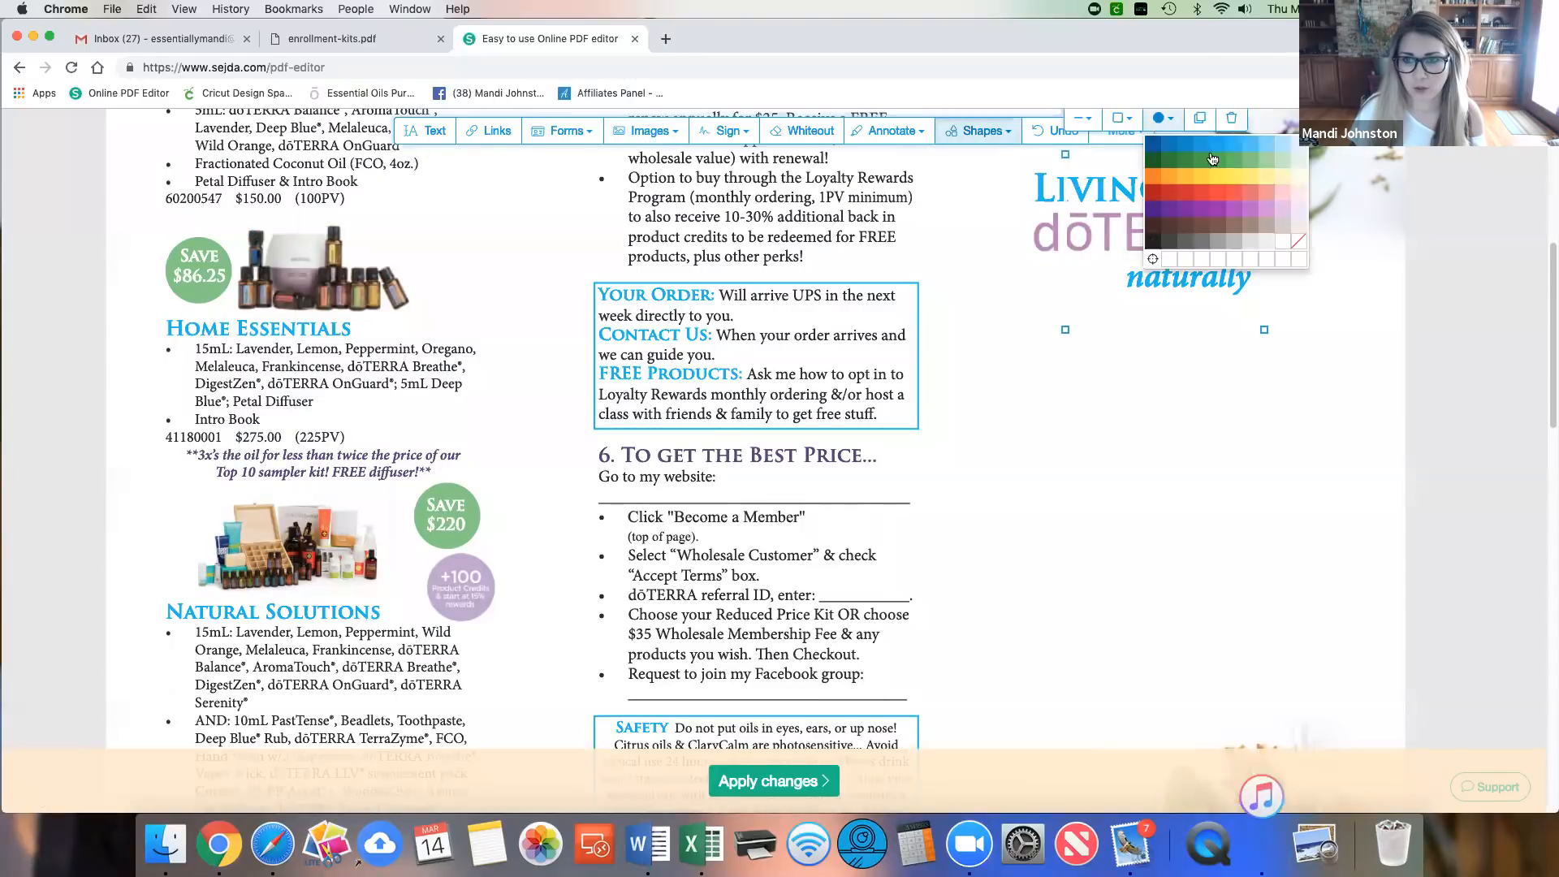
pyautogui.click(1283, 243)
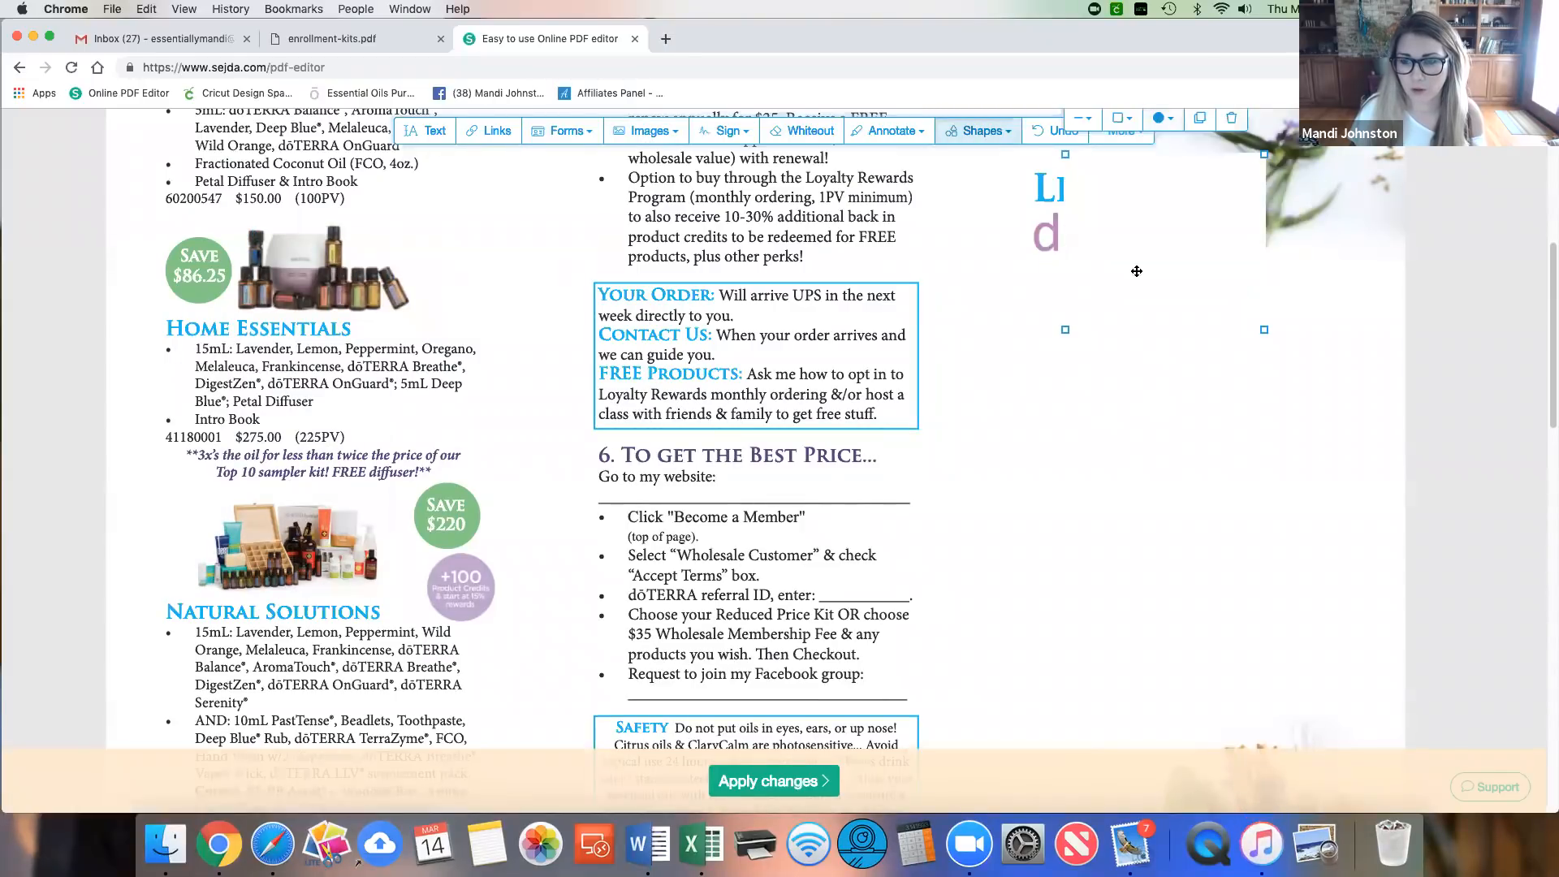
# Step: Position and duplicate the white cover over the Your Order box, then delete both rectangles
pyautogui.moveTo(1210, 264); pyautogui.dragTo(631, 390)
pyautogui.moveTo(557, 446); pyautogui.dragTo(570, 436)
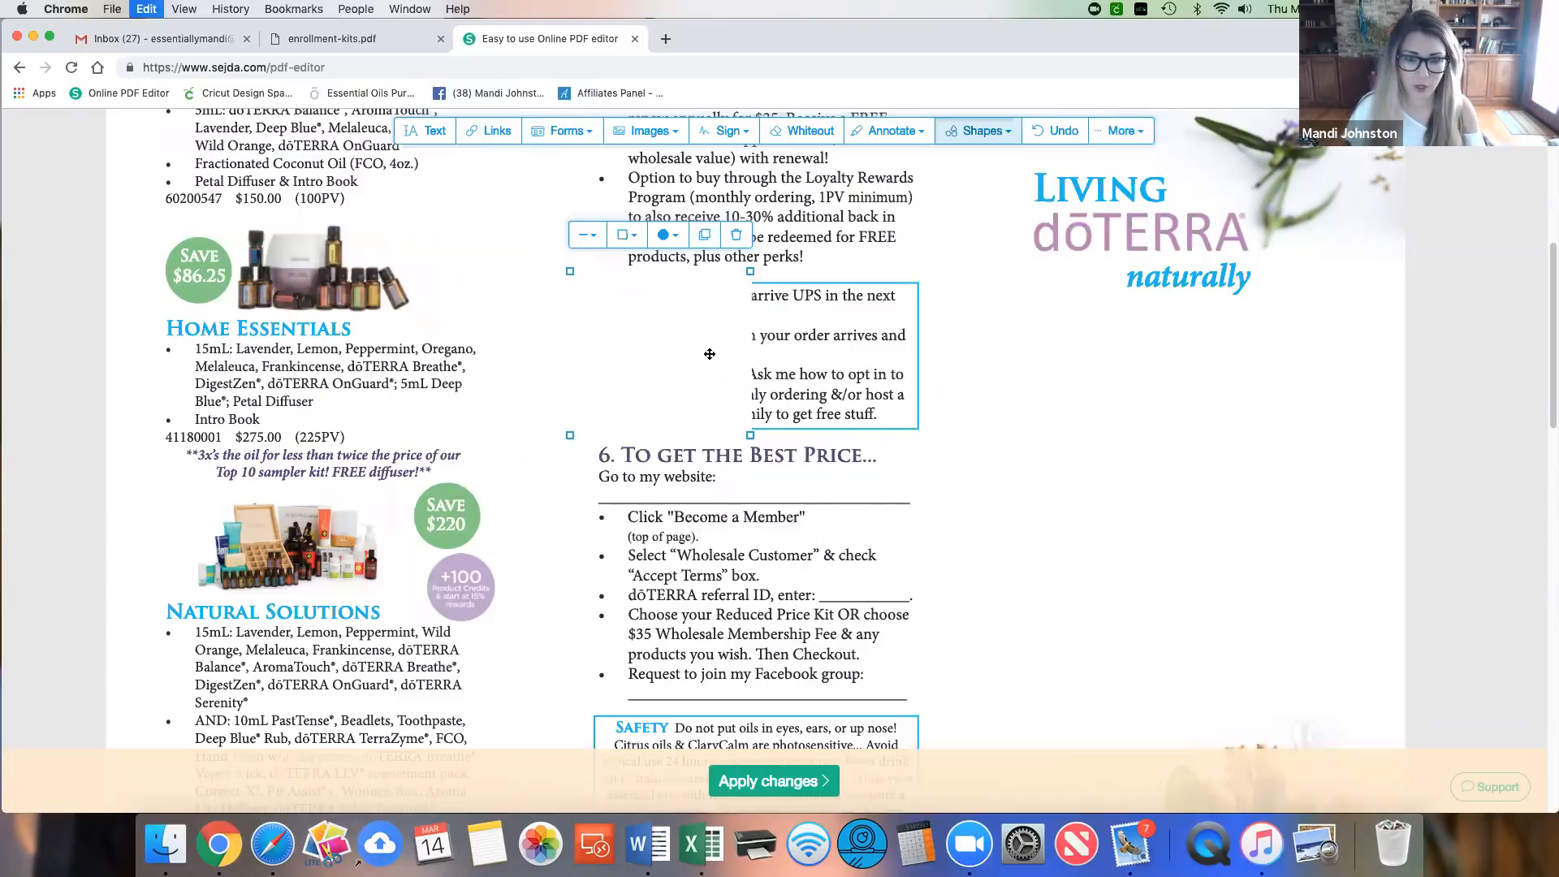
pyautogui.moveTo(661, 344); pyautogui.dragTo(874, 350)
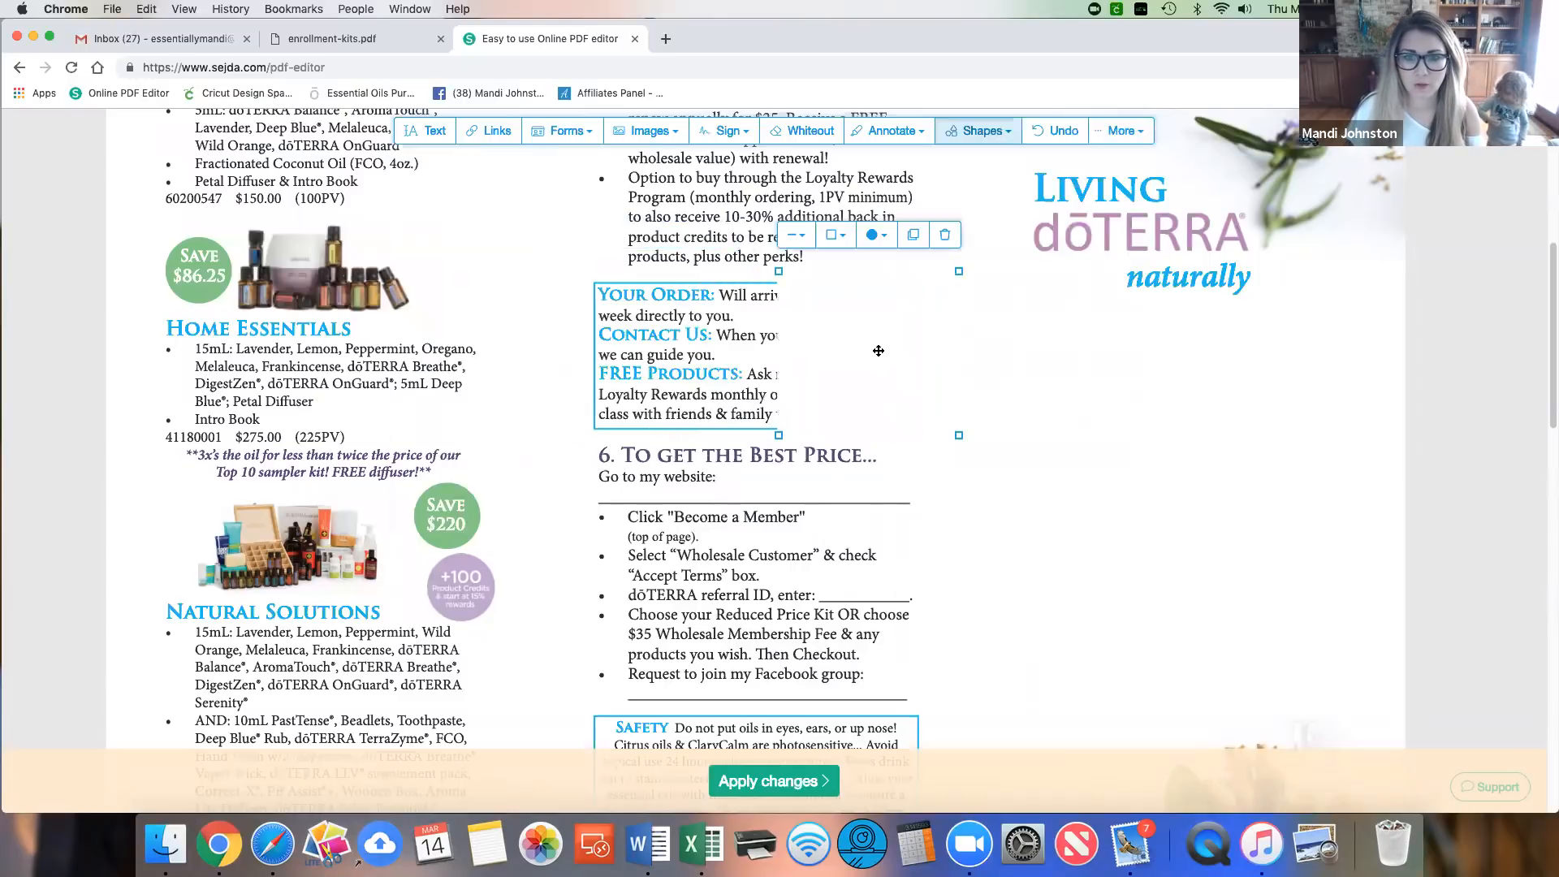
pyautogui.click(913, 237)
pyautogui.moveTo(885, 562); pyautogui.dragTo(713, 364)
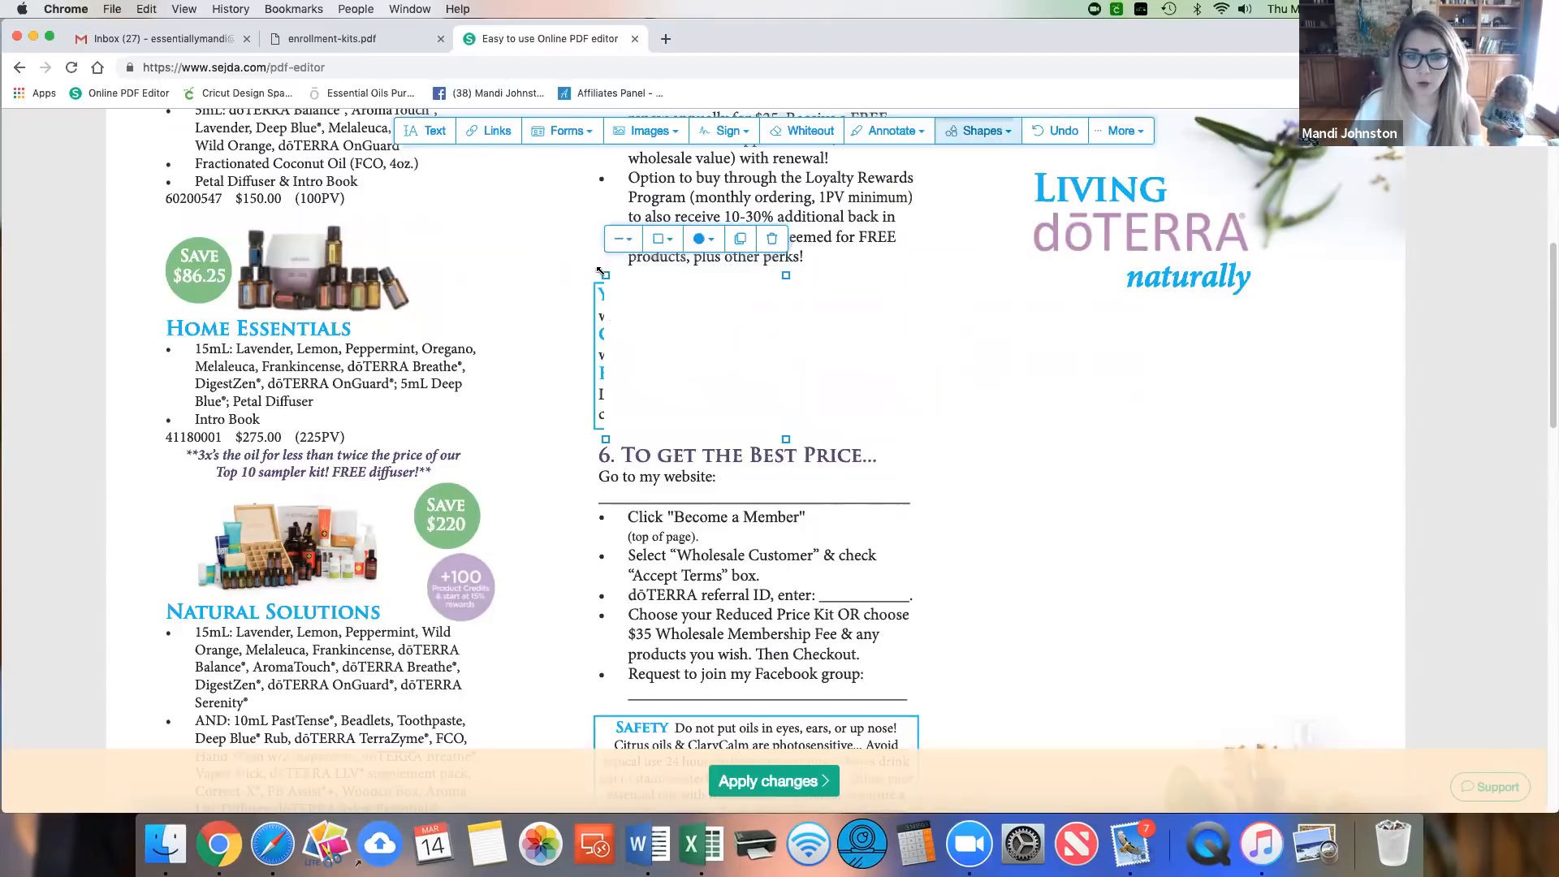
pyautogui.moveTo(710, 358); pyautogui.dragTo(860, 341)
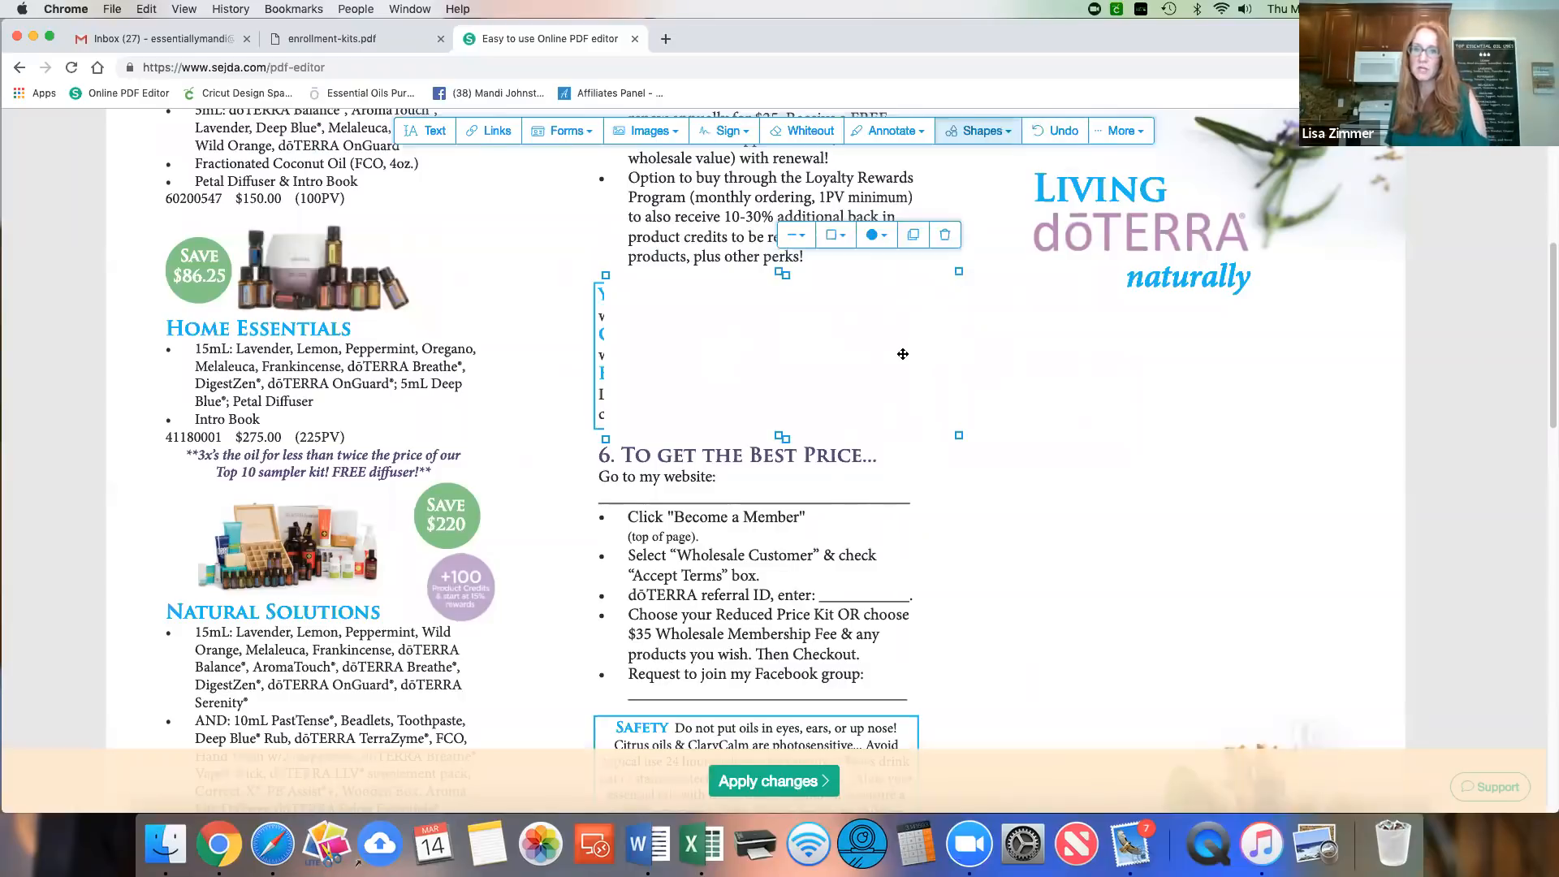
pyautogui.click(943, 235)
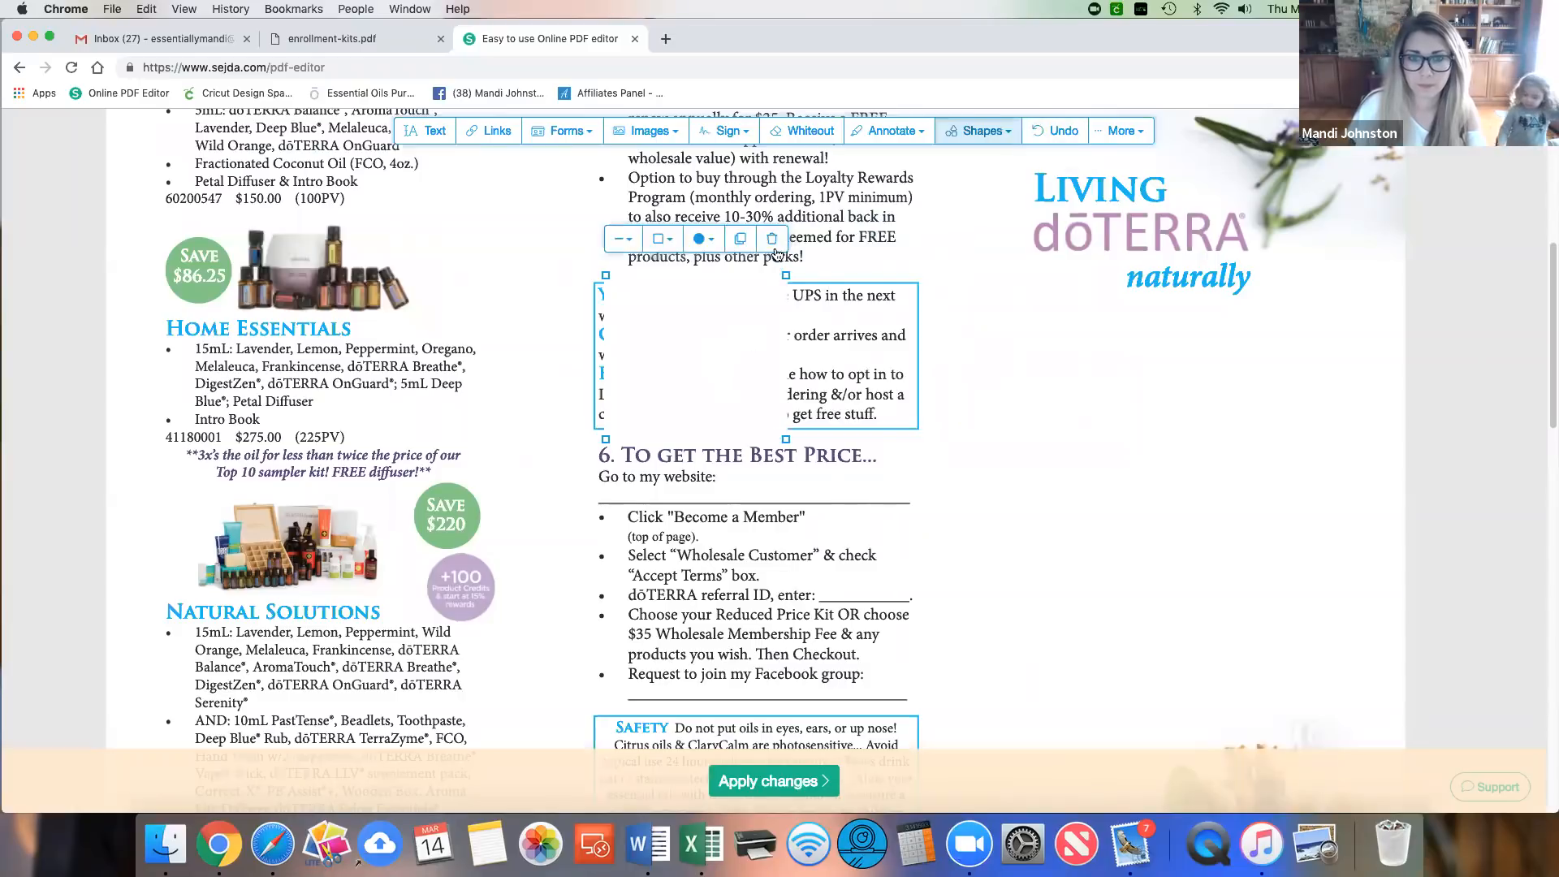
pyautogui.click(772, 239)
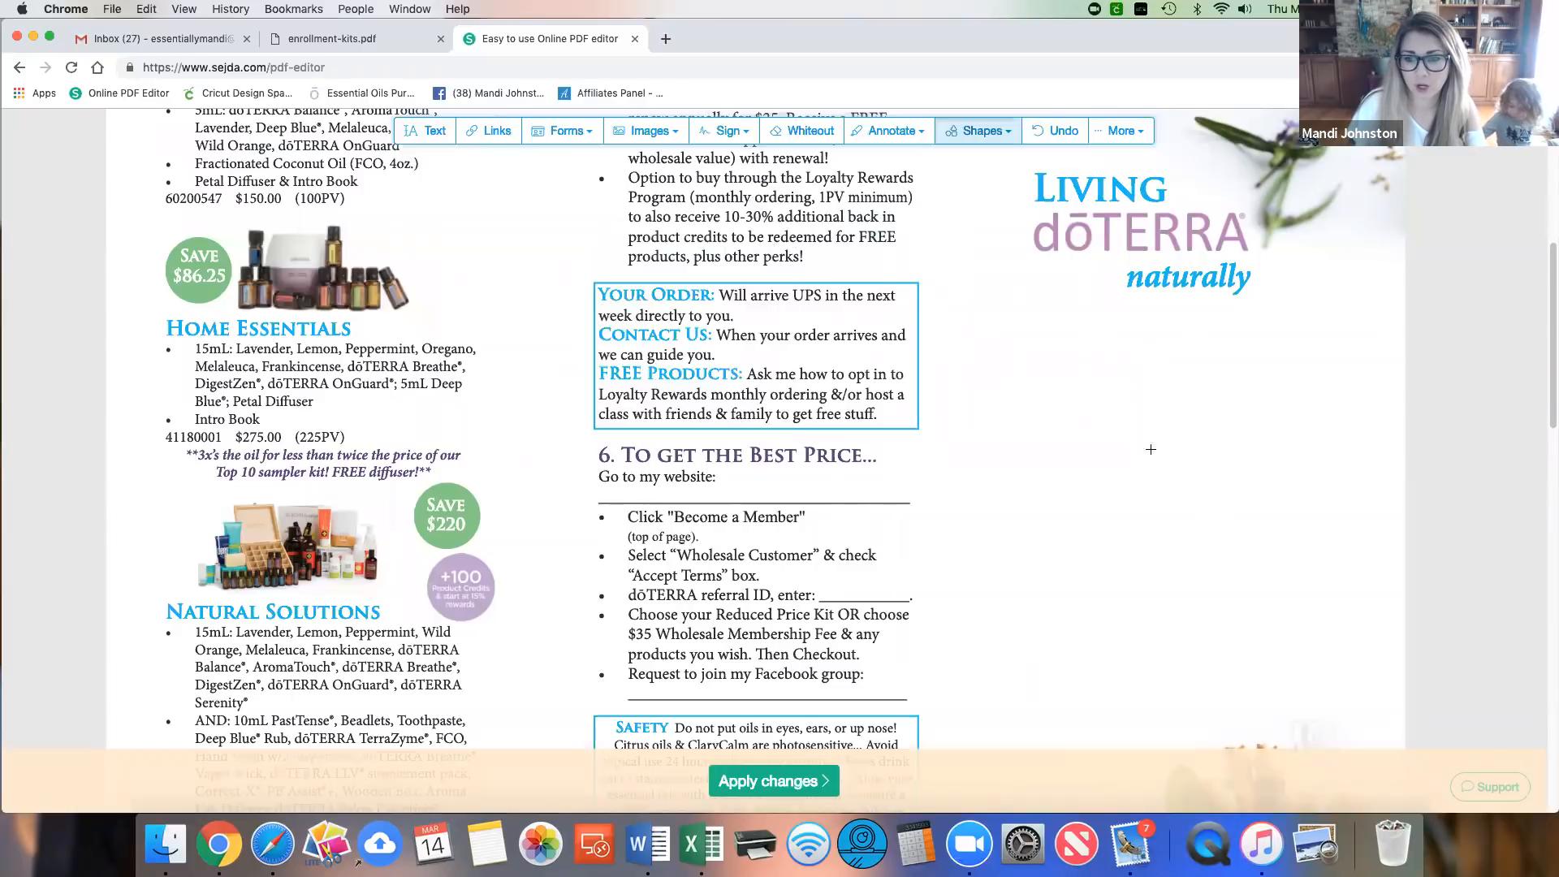
# Step: Insert the unnamed-7 portrait image from the Desktop
pyautogui.click(650, 131)
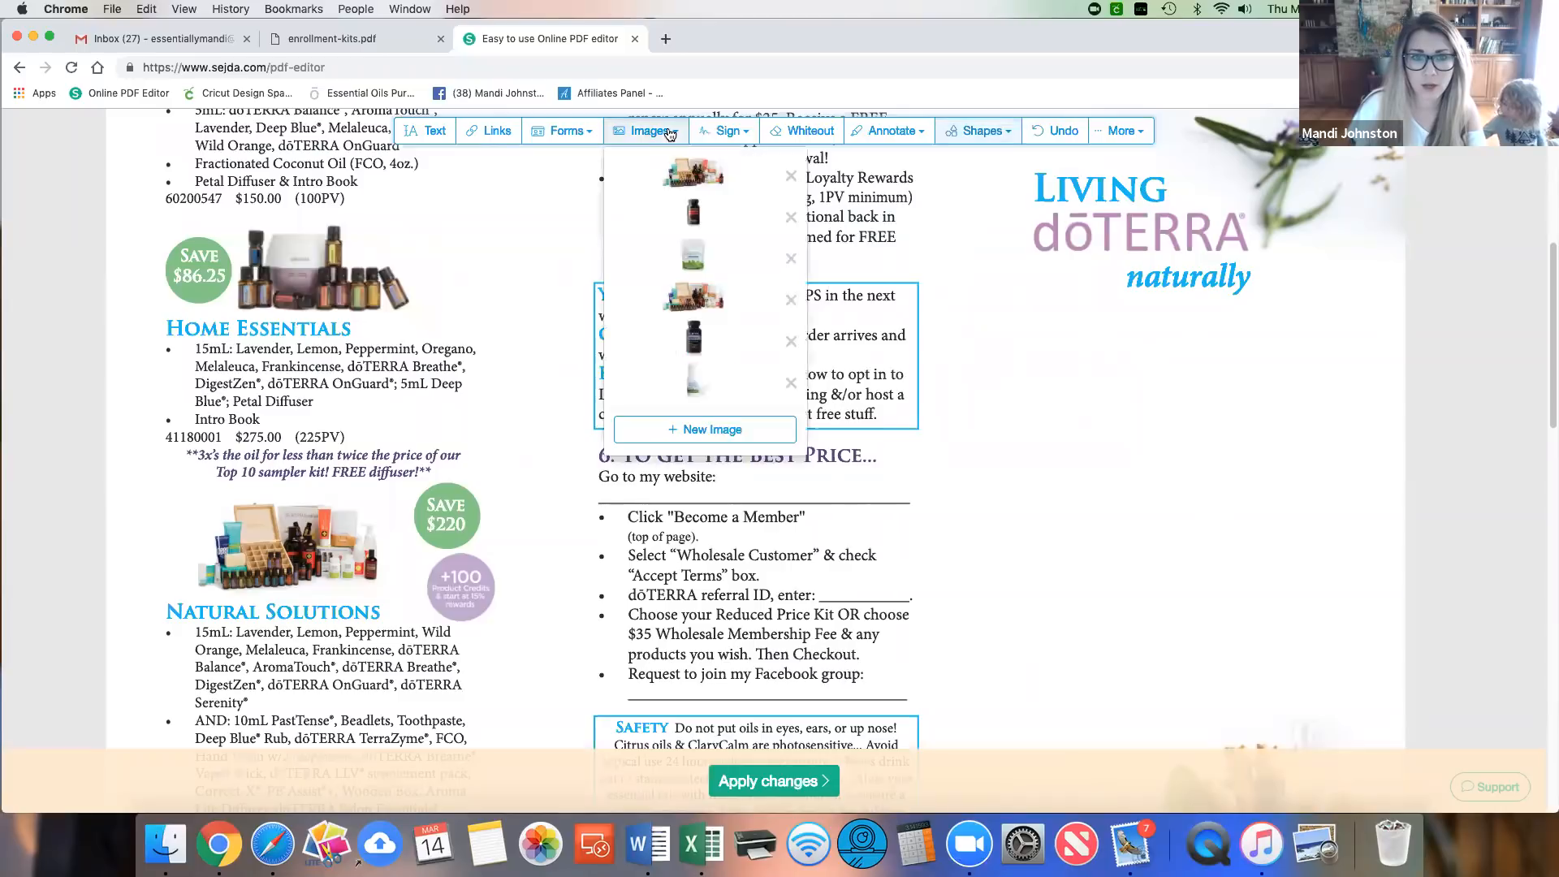
pyautogui.click(727, 431)
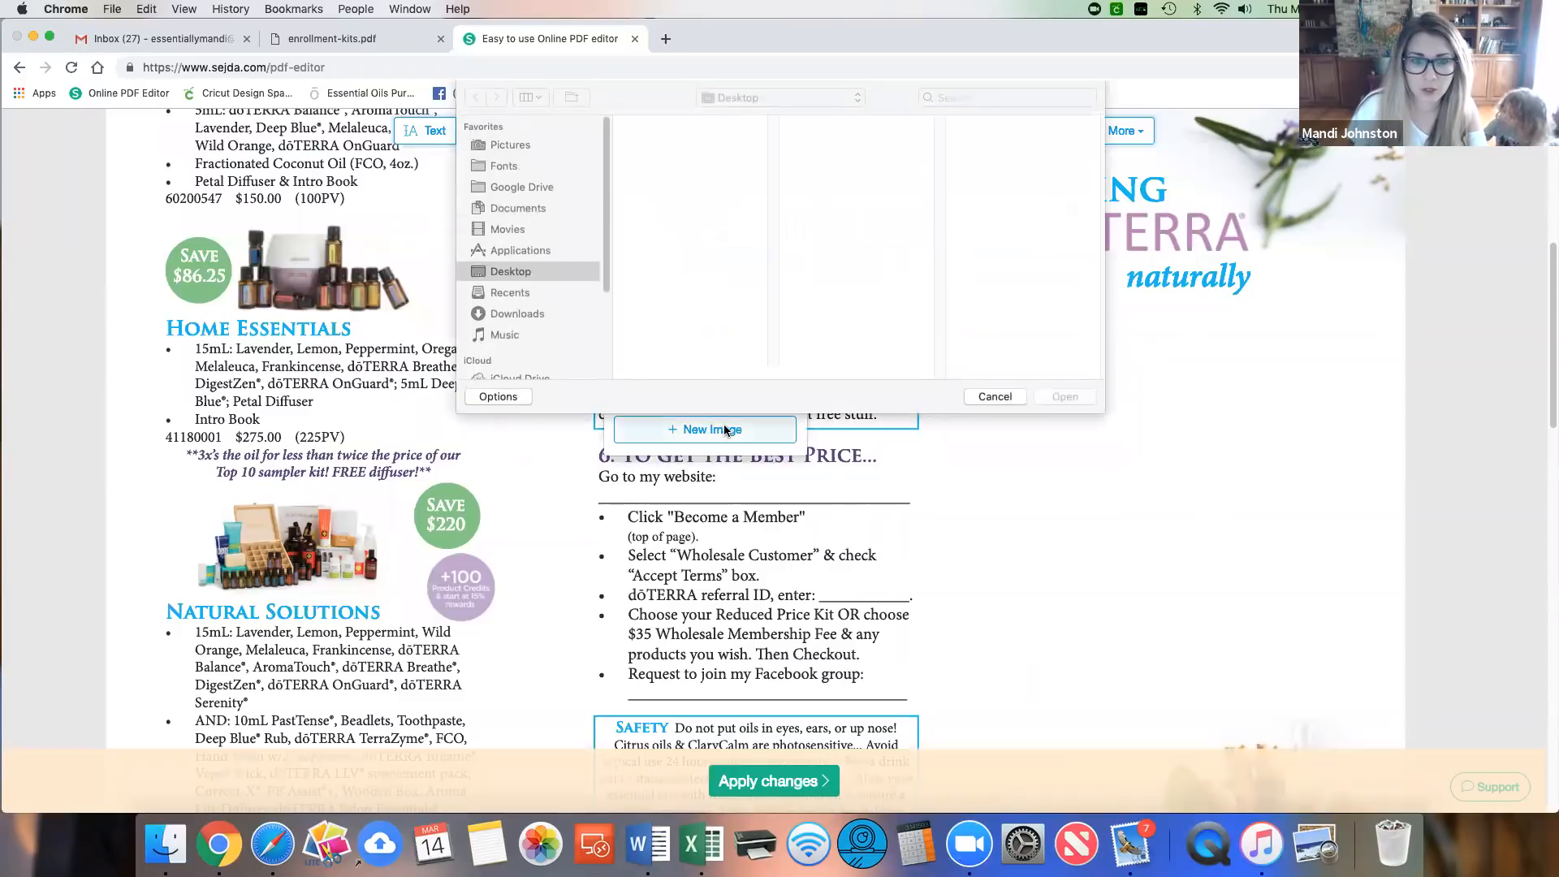
pyautogui.scroll(-5, 671, 309)
pyautogui.scroll(-5, 671, 311)
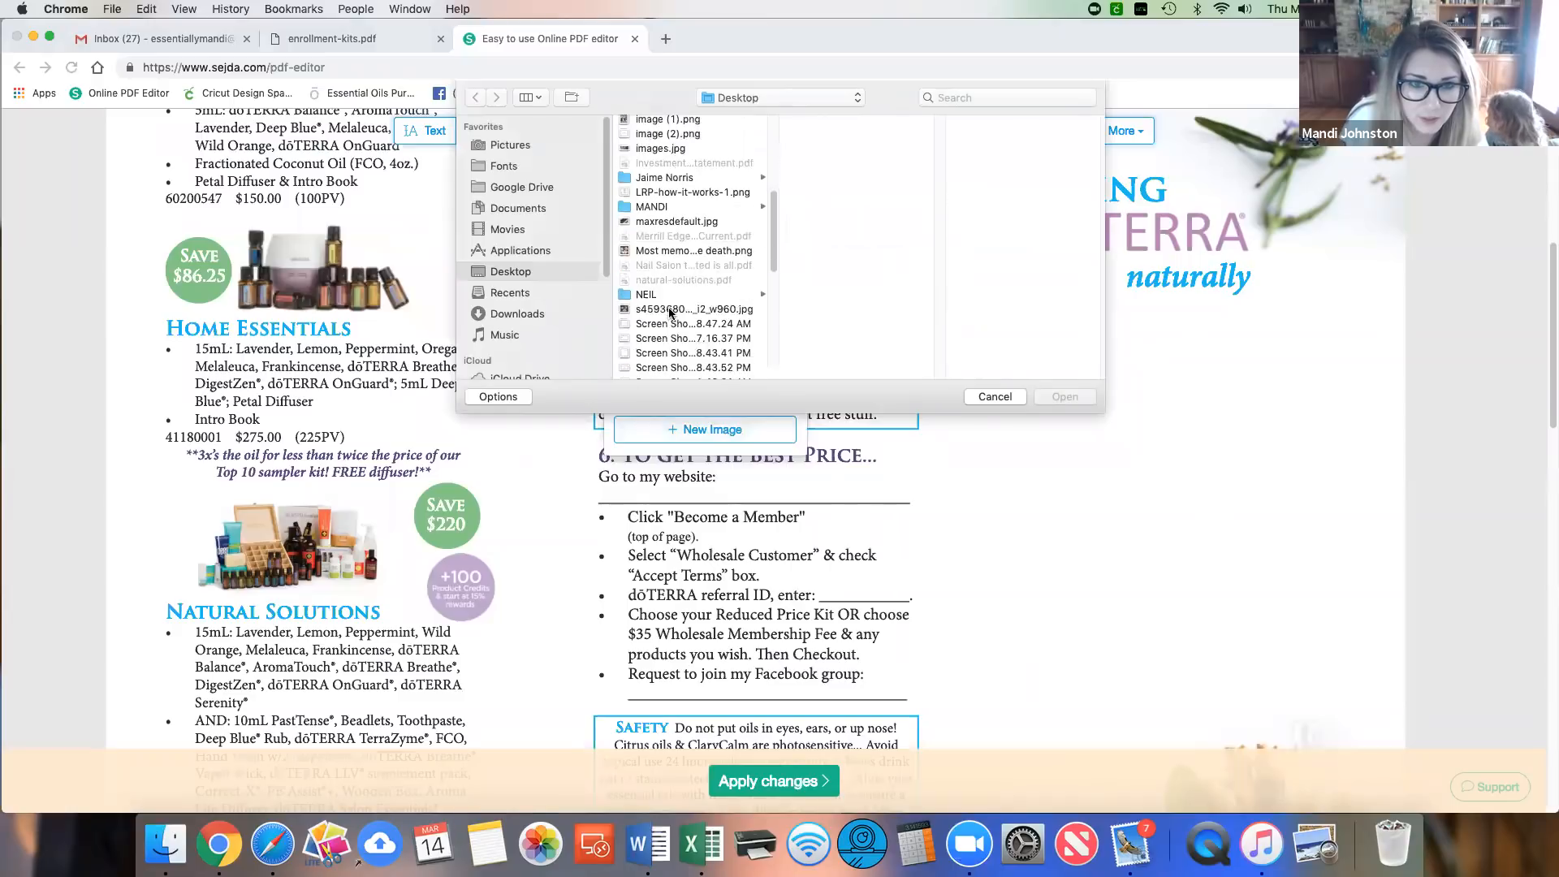
pyautogui.scroll(-6, 671, 312)
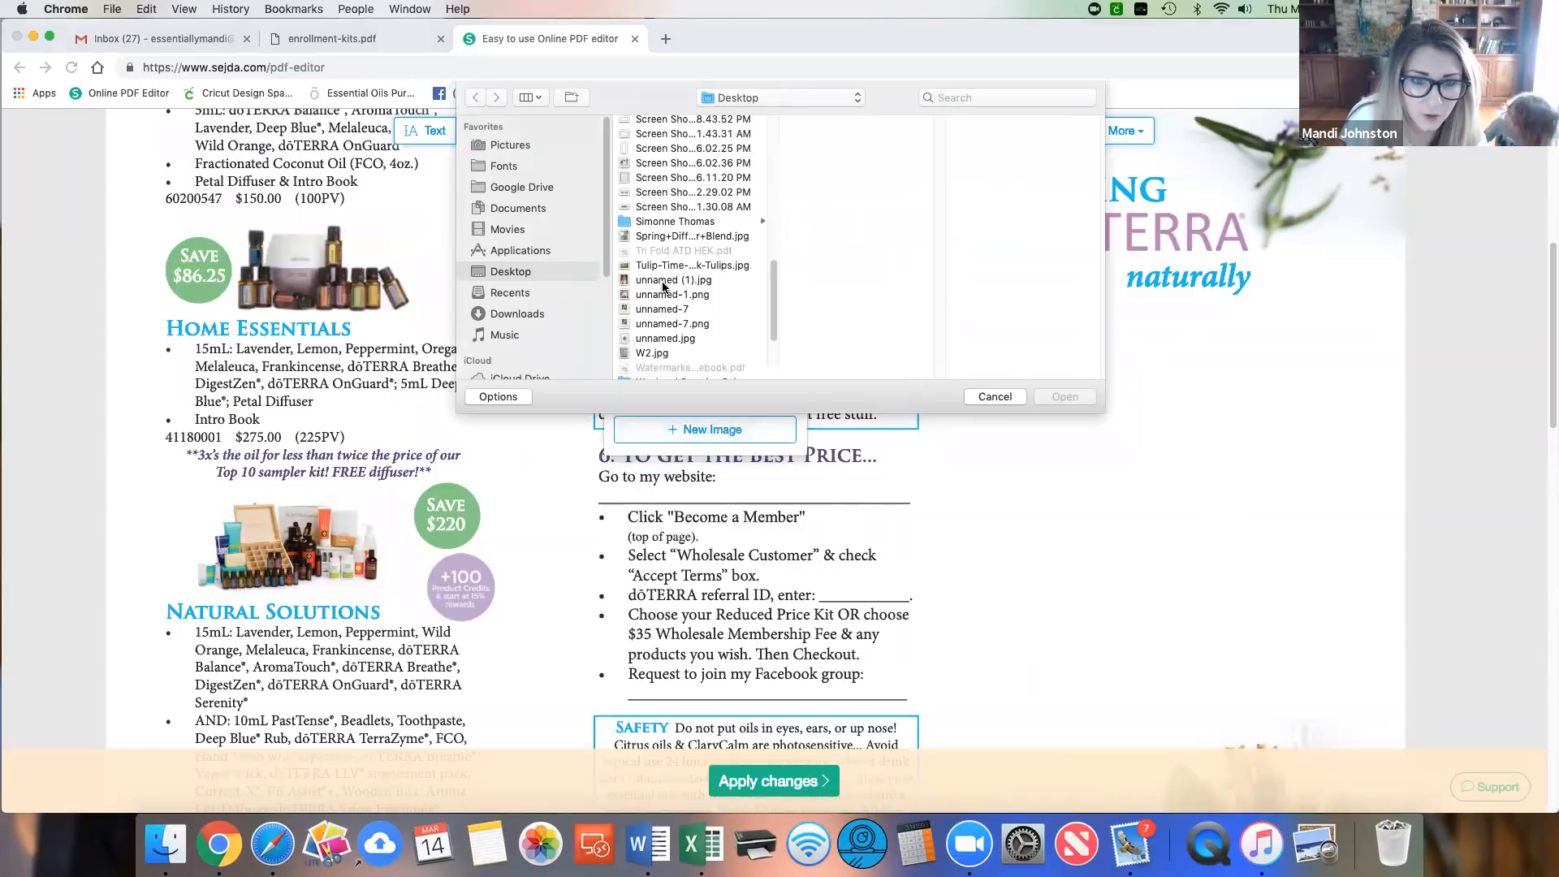
pyautogui.click(661, 310)
pyautogui.click(1065, 397)
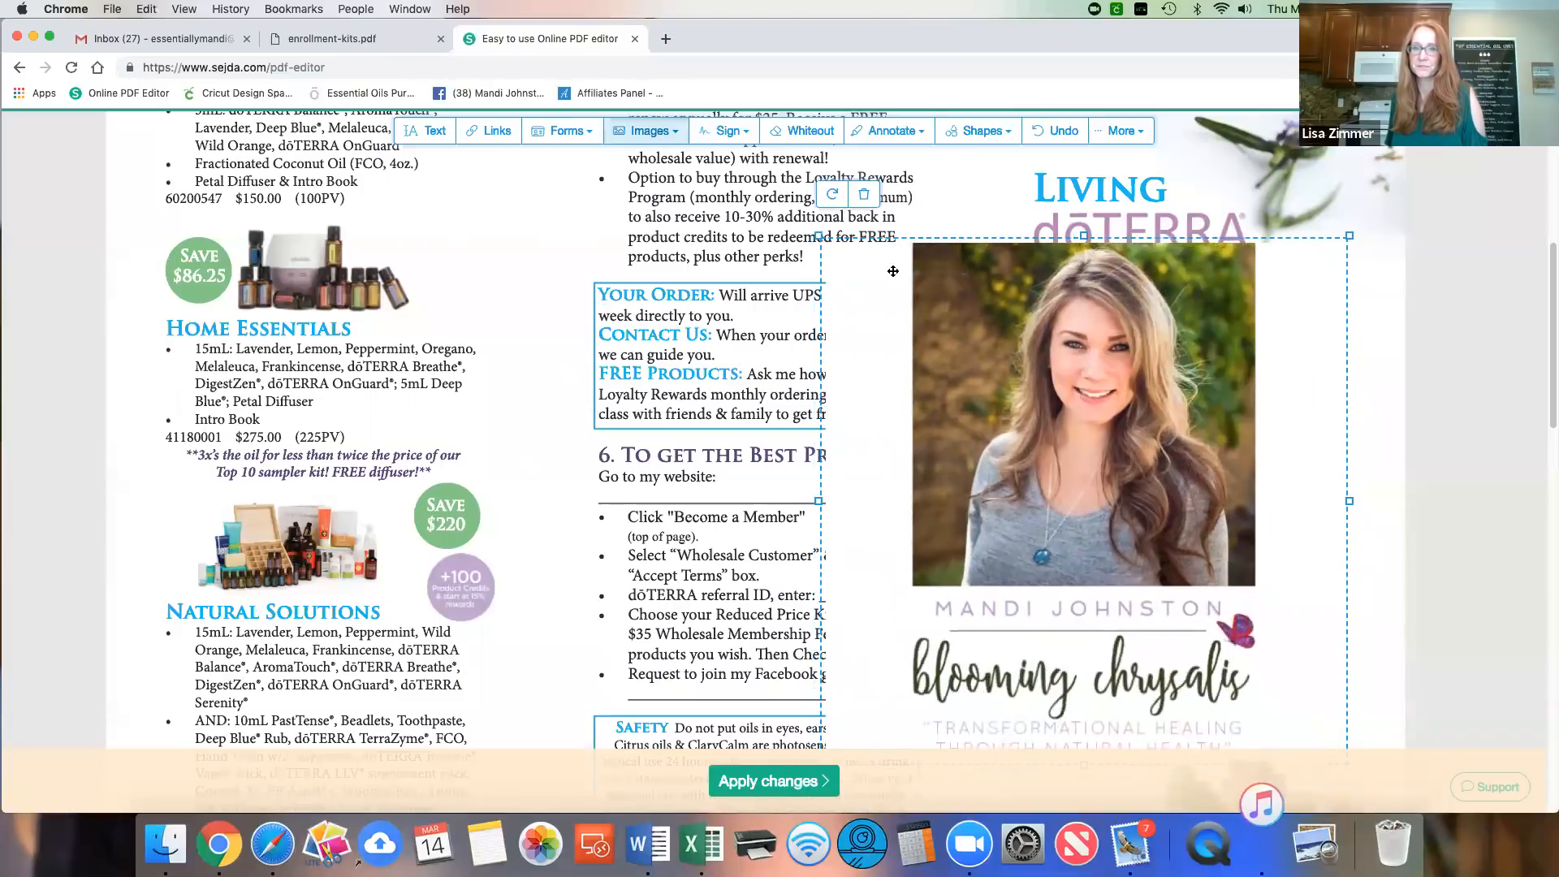
# Step: Scale the portrait down and place it under the 'naturally' logo
pyautogui.moveTo(821, 238); pyautogui.dragTo(1055, 472)
pyautogui.scroll(-2, 1210, 532)
pyautogui.moveTo(1210, 532); pyautogui.dragTo(1196, 374)
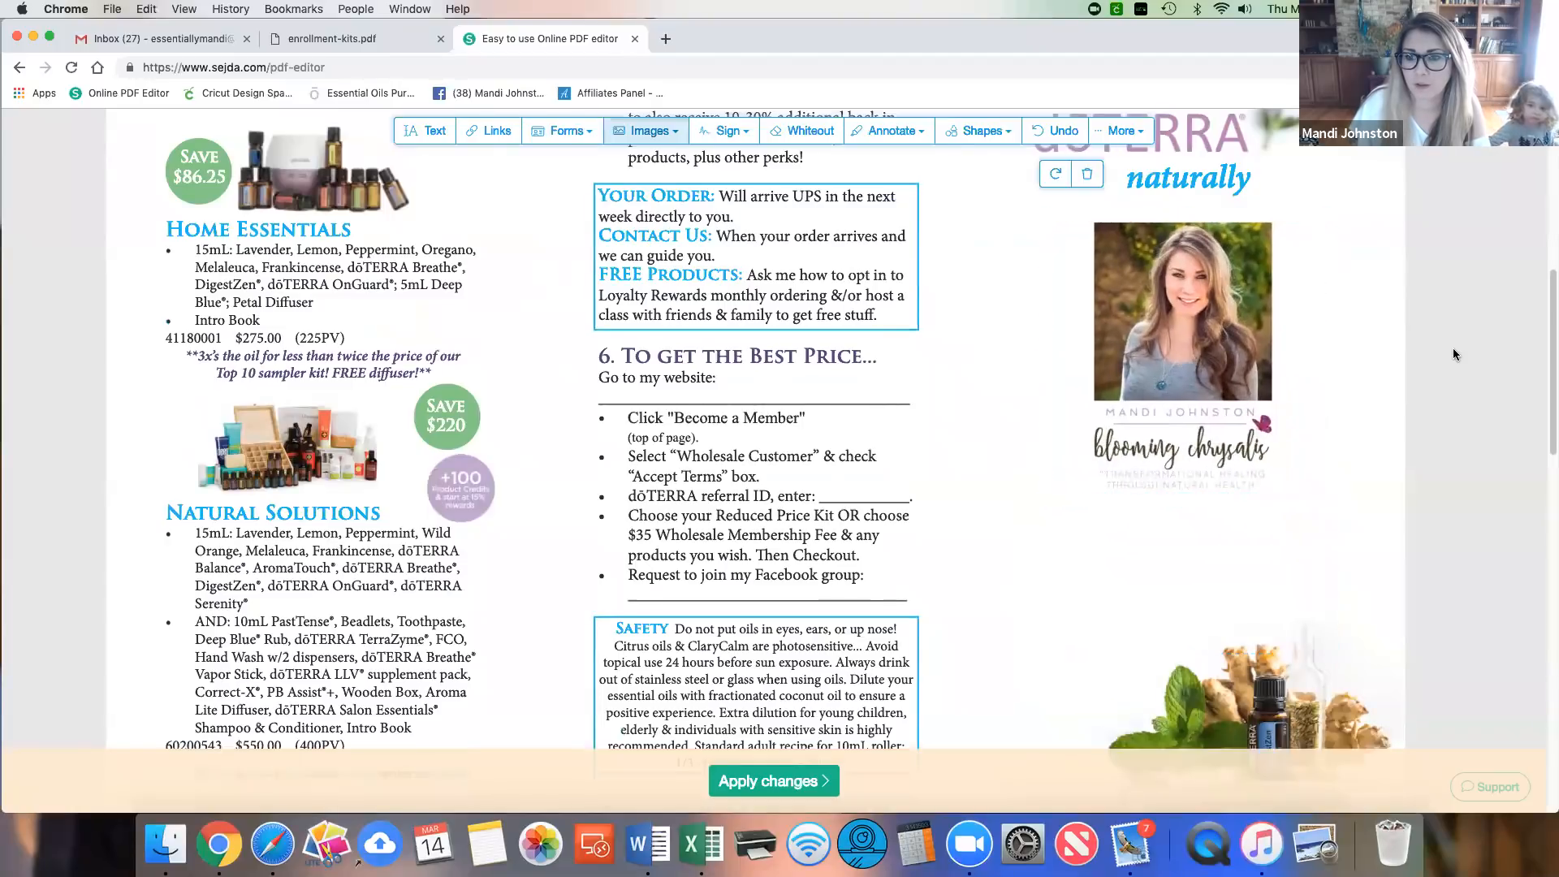
pyautogui.scroll(3, 1488, 397)
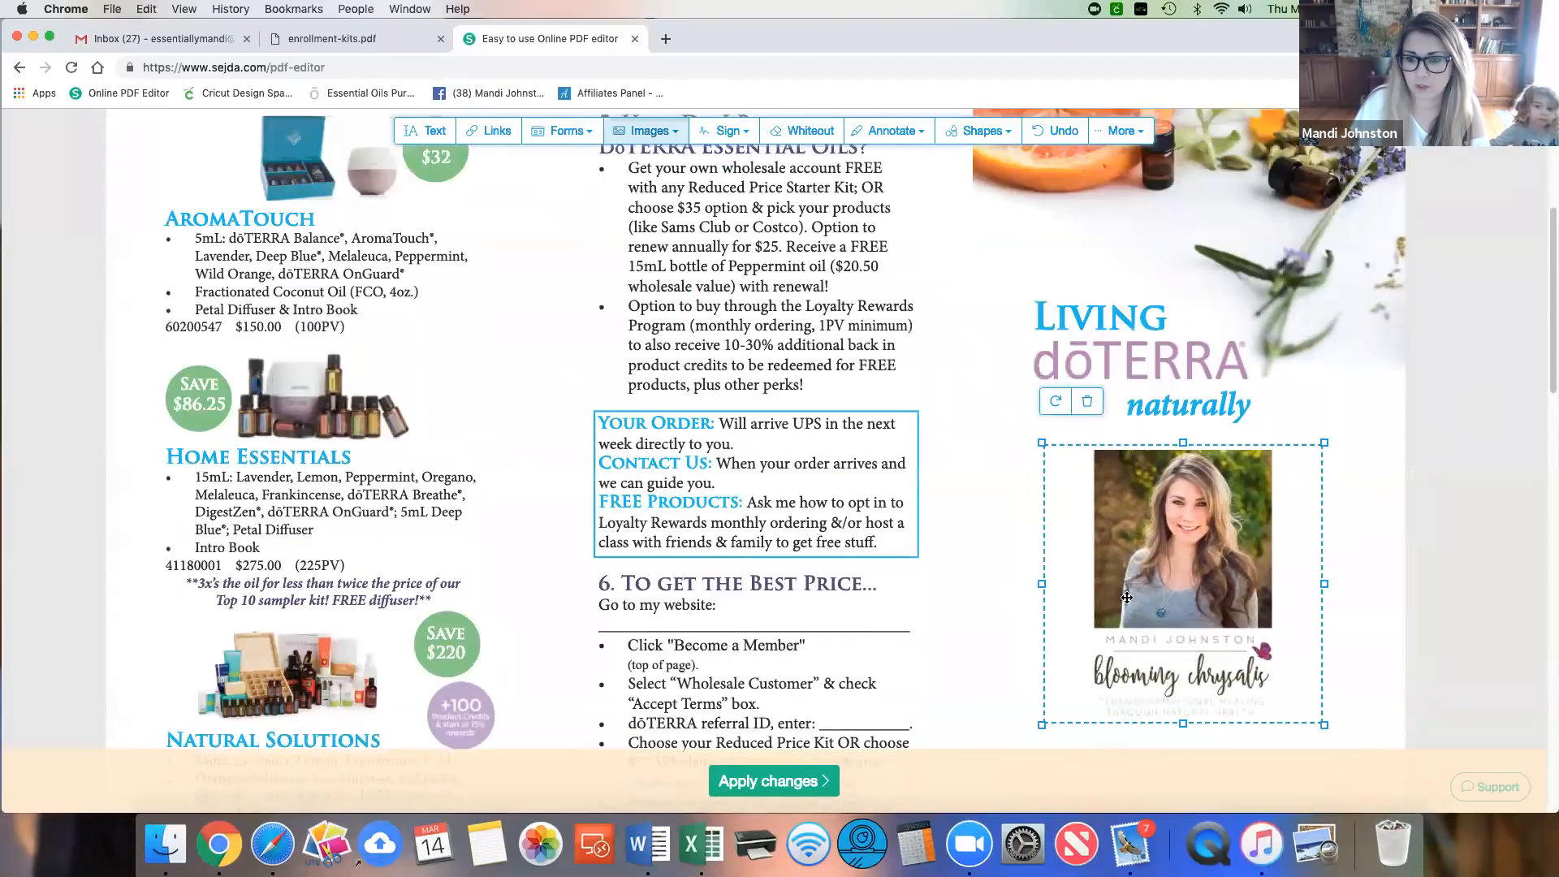
pyautogui.scroll(-3, 1389, 465)
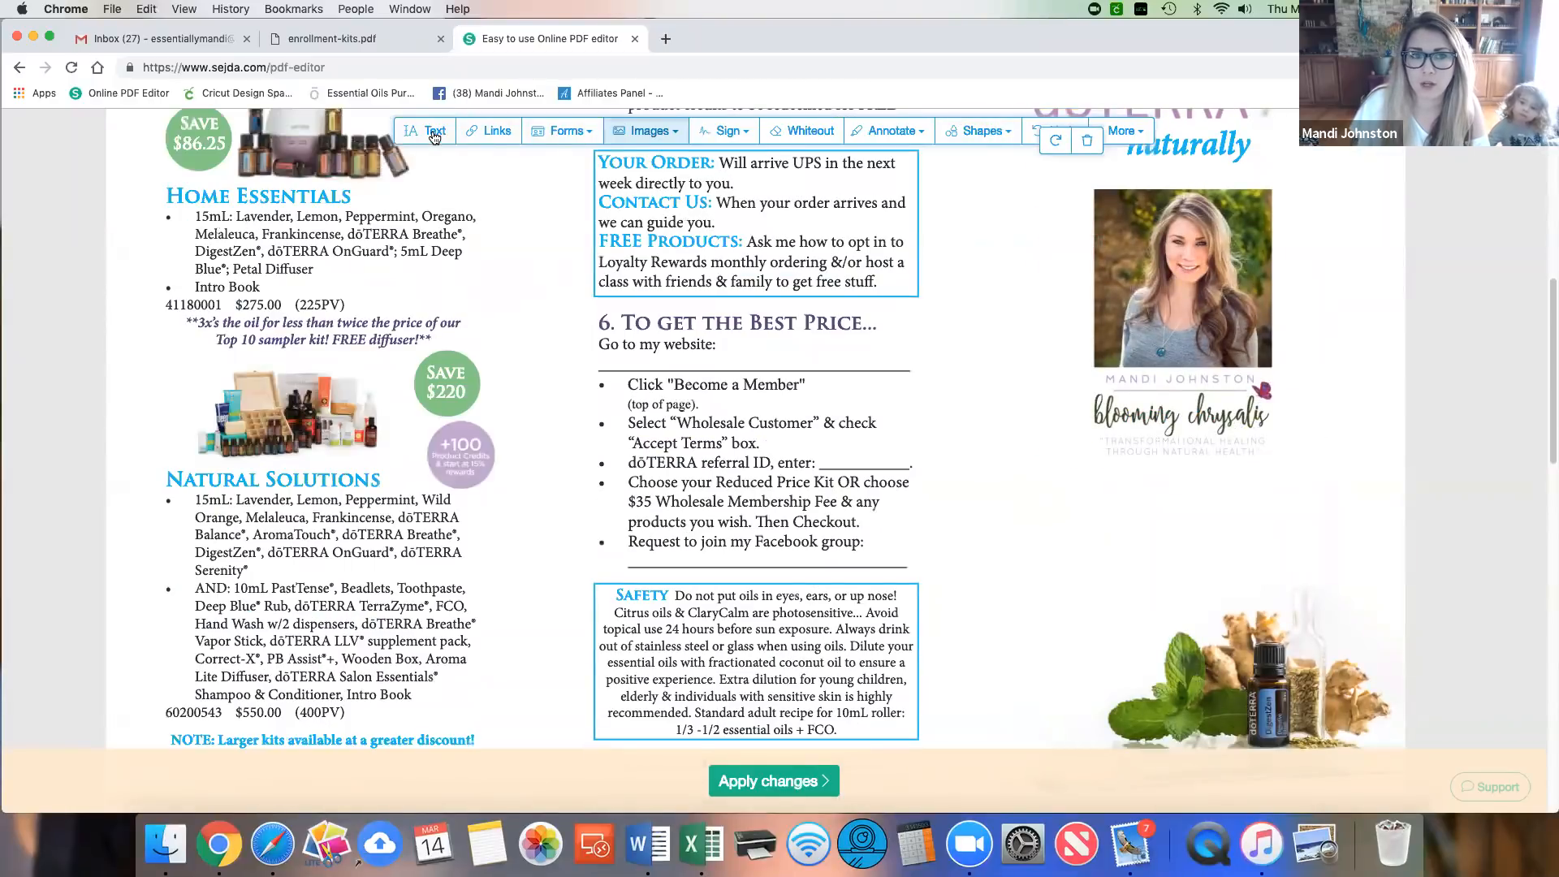
# Step: Type the consultant's website address in a new text box, remove the empty extra box, and move it under the tagline
pyautogui.click(433, 134)
pyautogui.click(1164, 517)
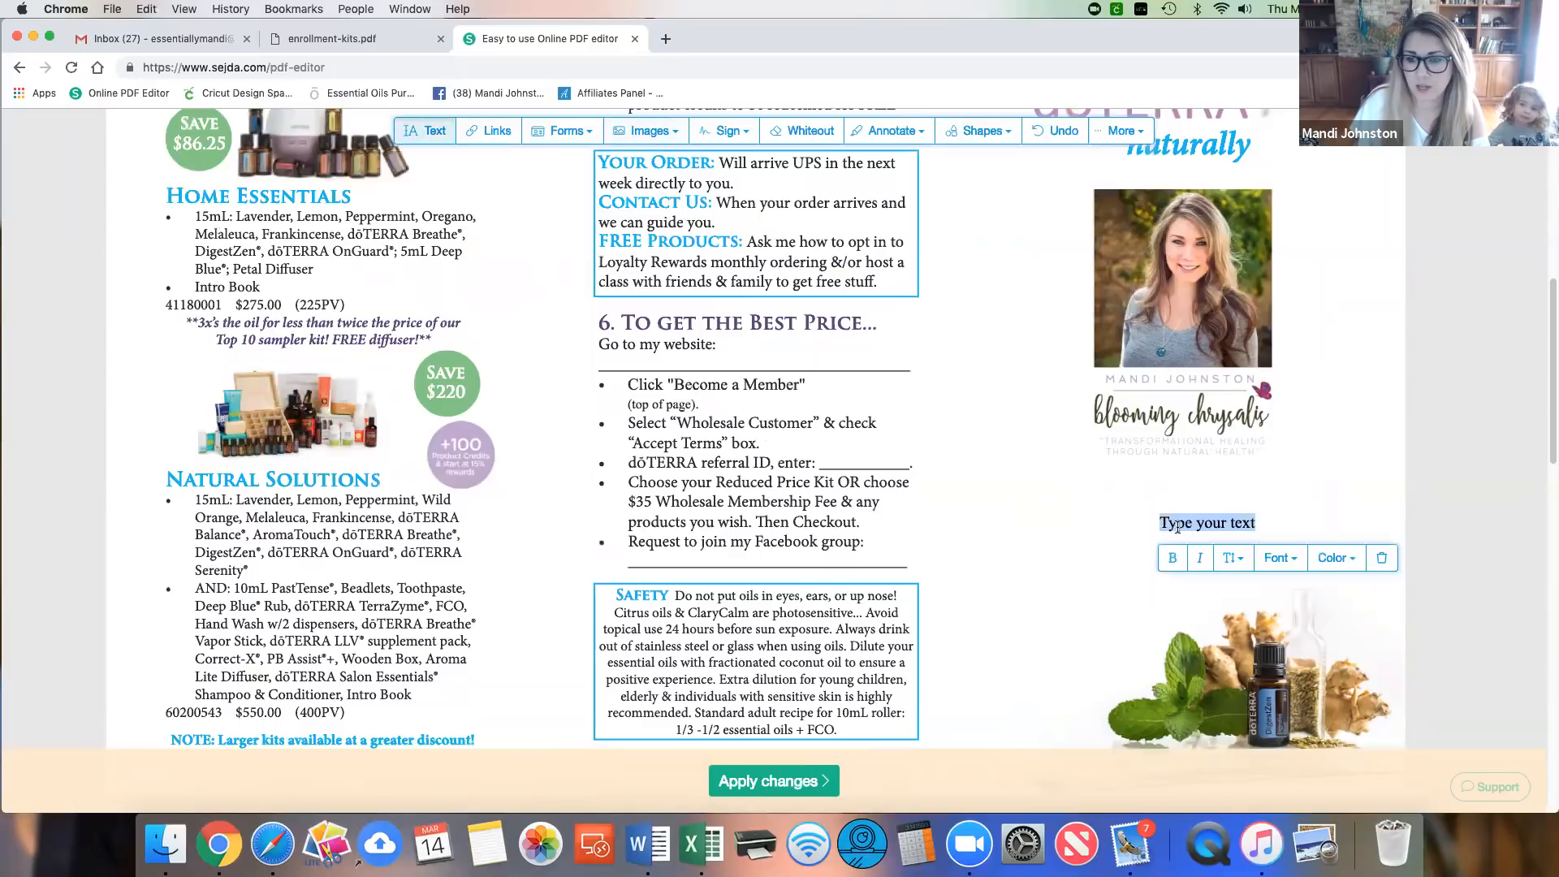
pyautogui.write('Mandijohnston.com')
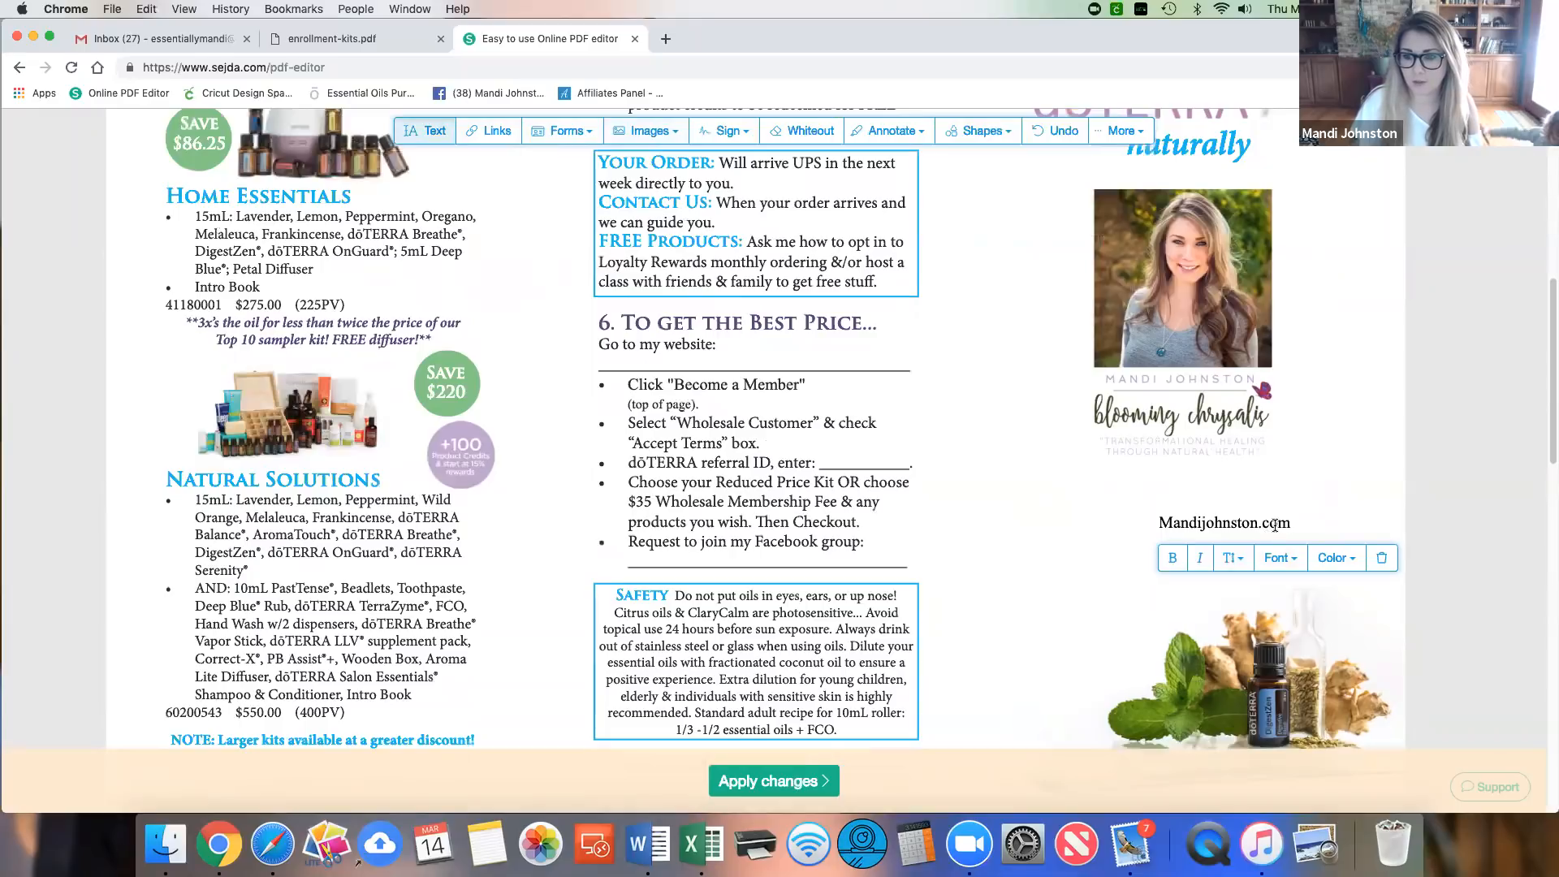
pyautogui.click(1301, 526)
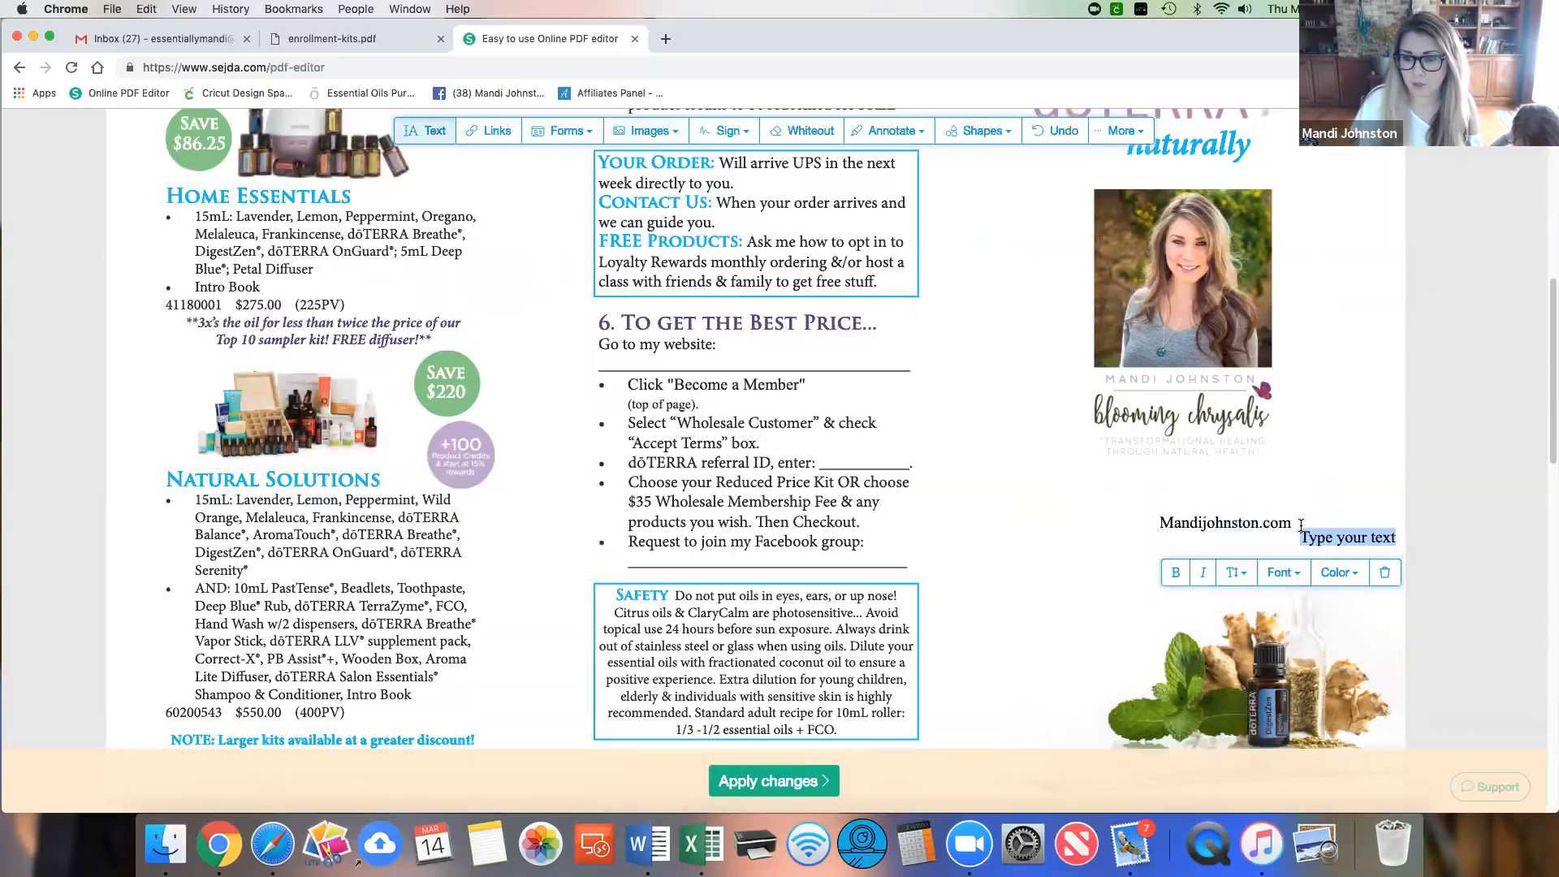
pyautogui.click(1384, 573)
pyautogui.moveTo(1266, 524); pyautogui.dragTo(1227, 480)
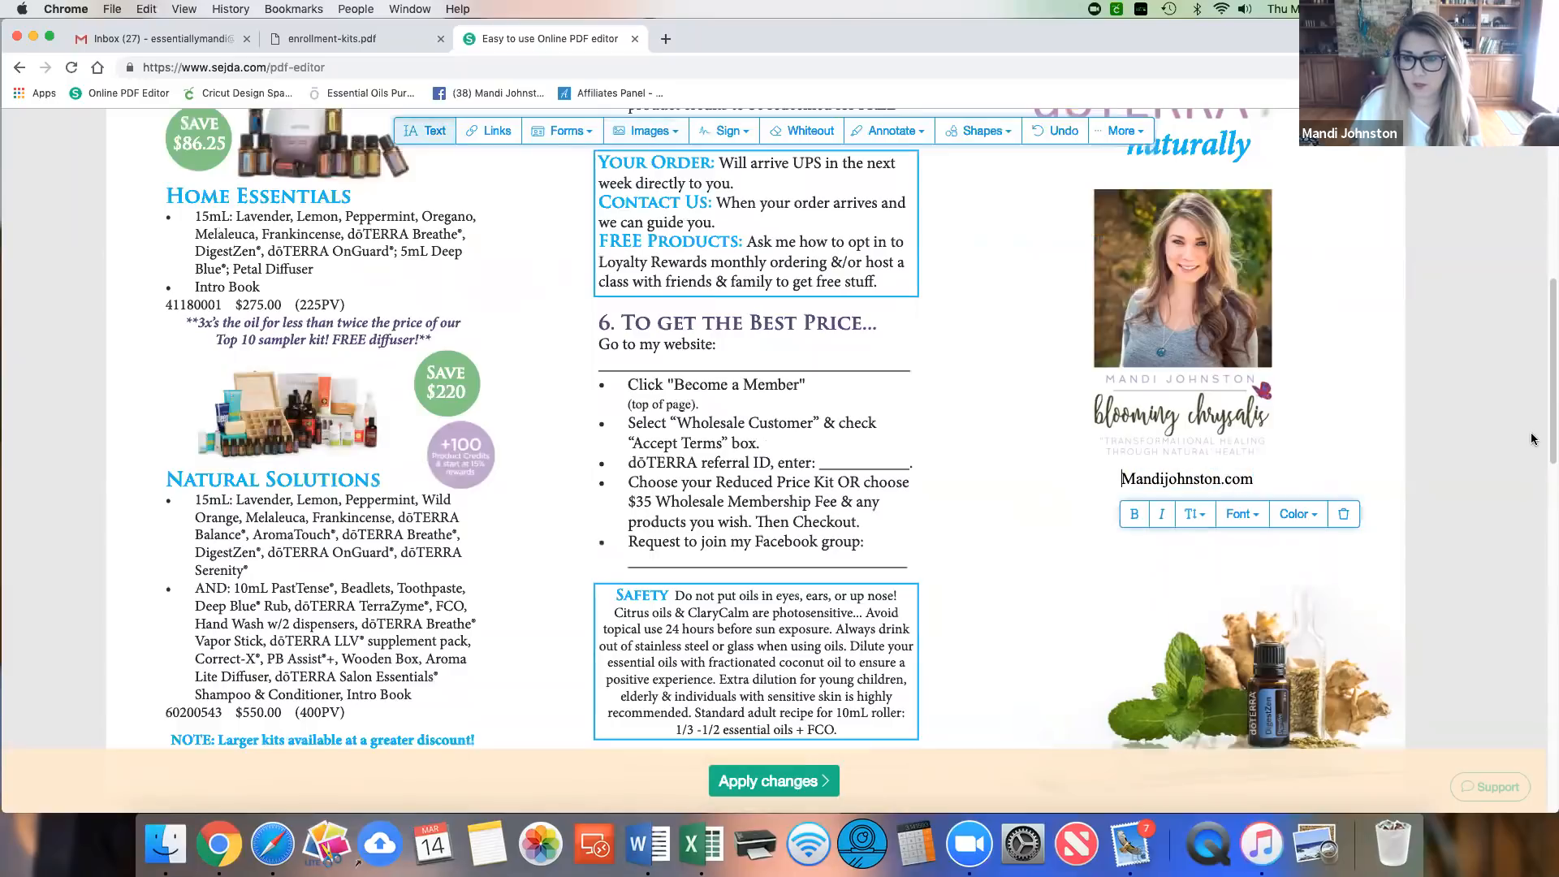
pyautogui.click(1517, 591)
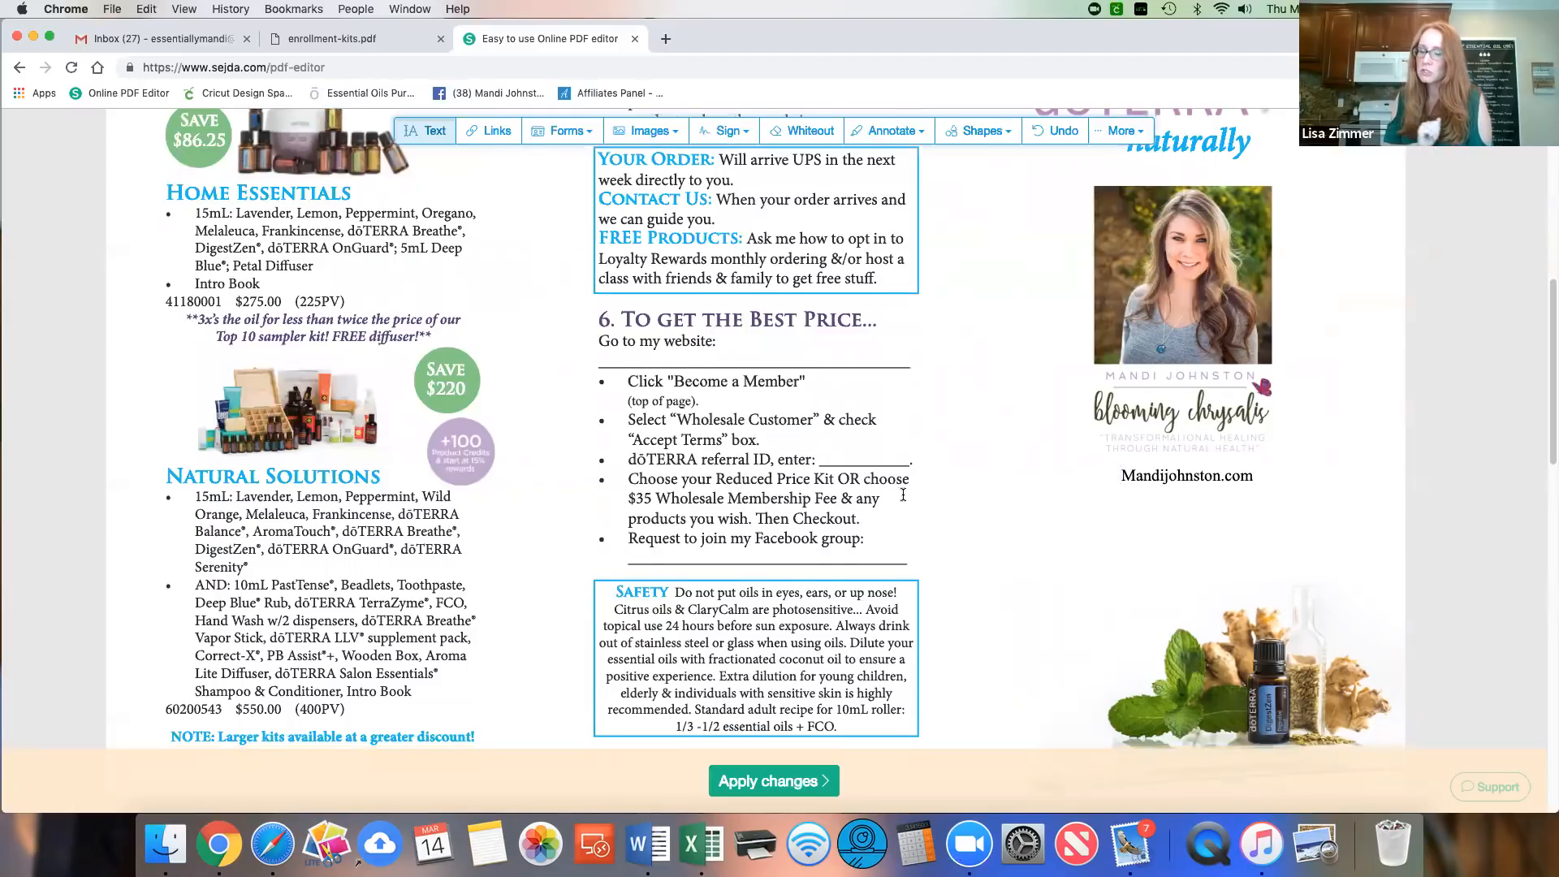
pyautogui.scroll(-2, 903, 494)
pyautogui.scroll(-3, 903, 495)
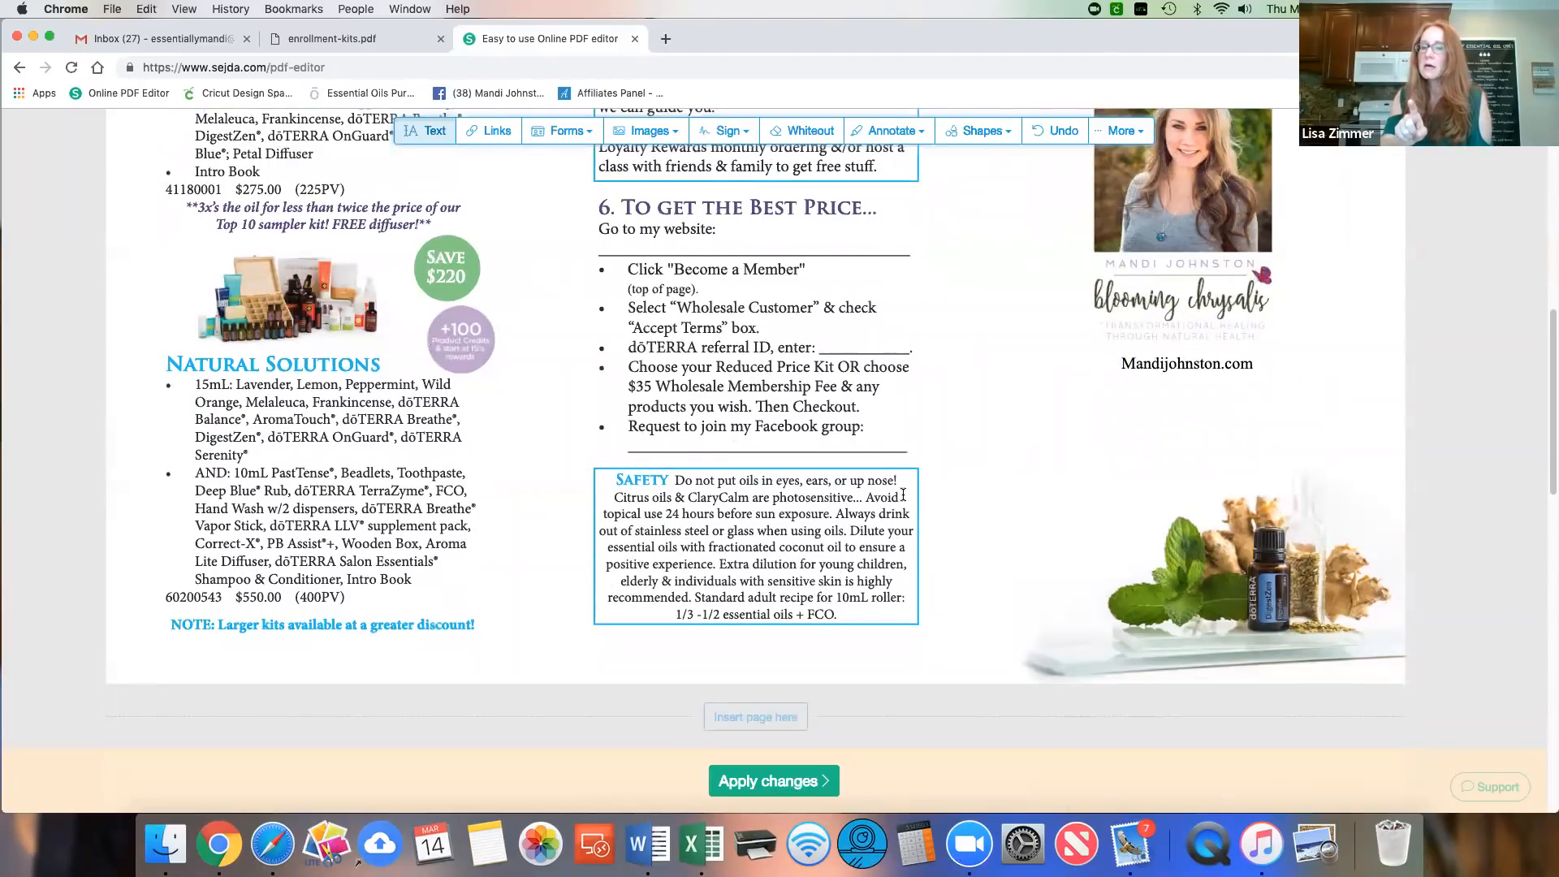
pyautogui.scroll(5, 903, 494)
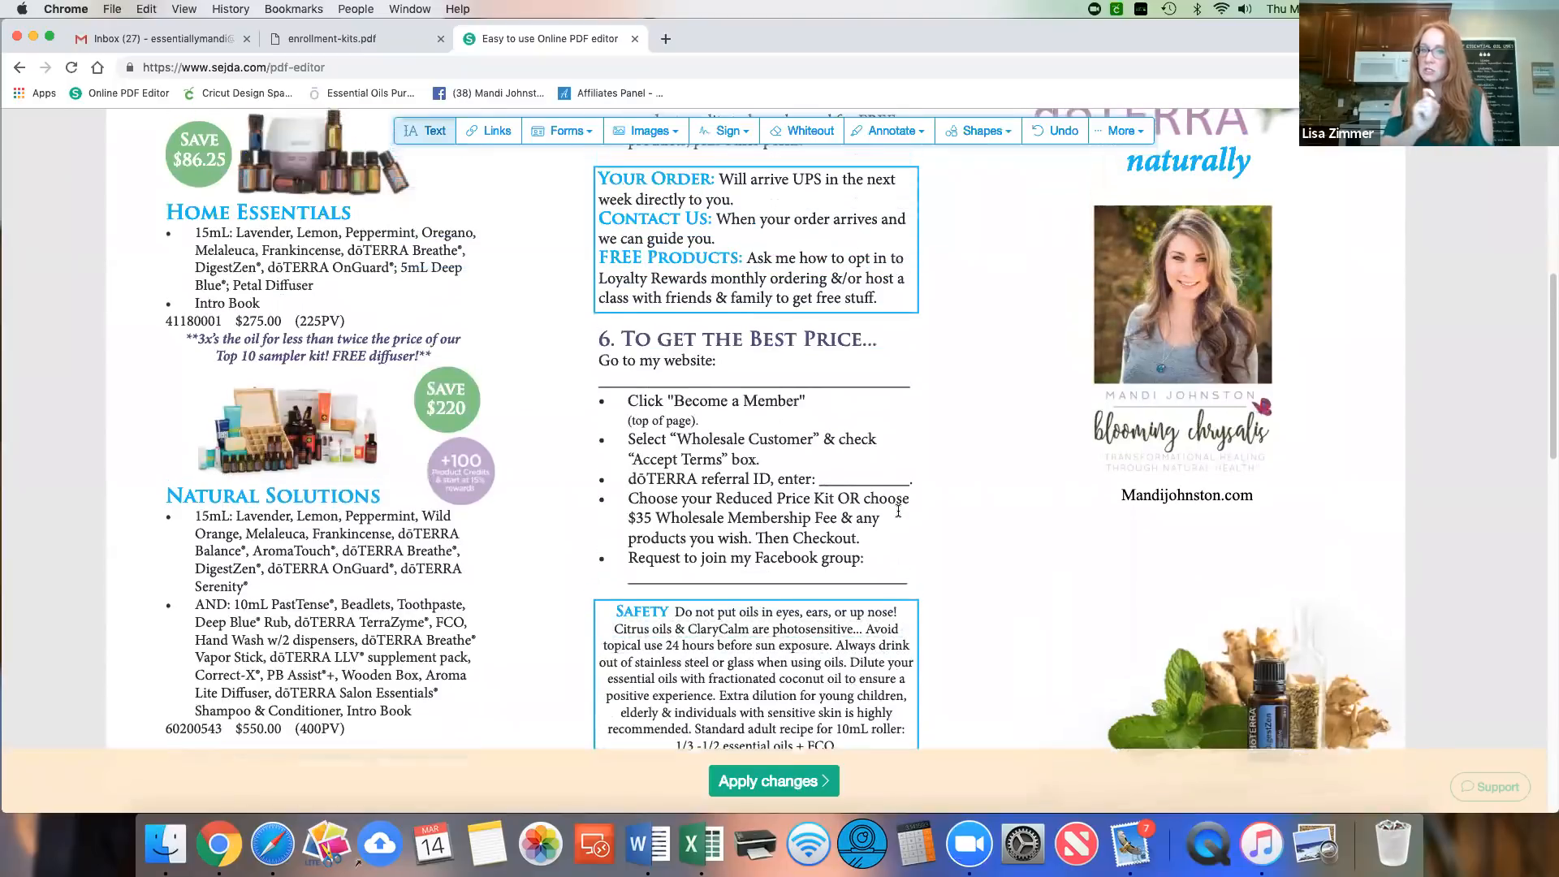
pyautogui.scroll(10, 899, 510)
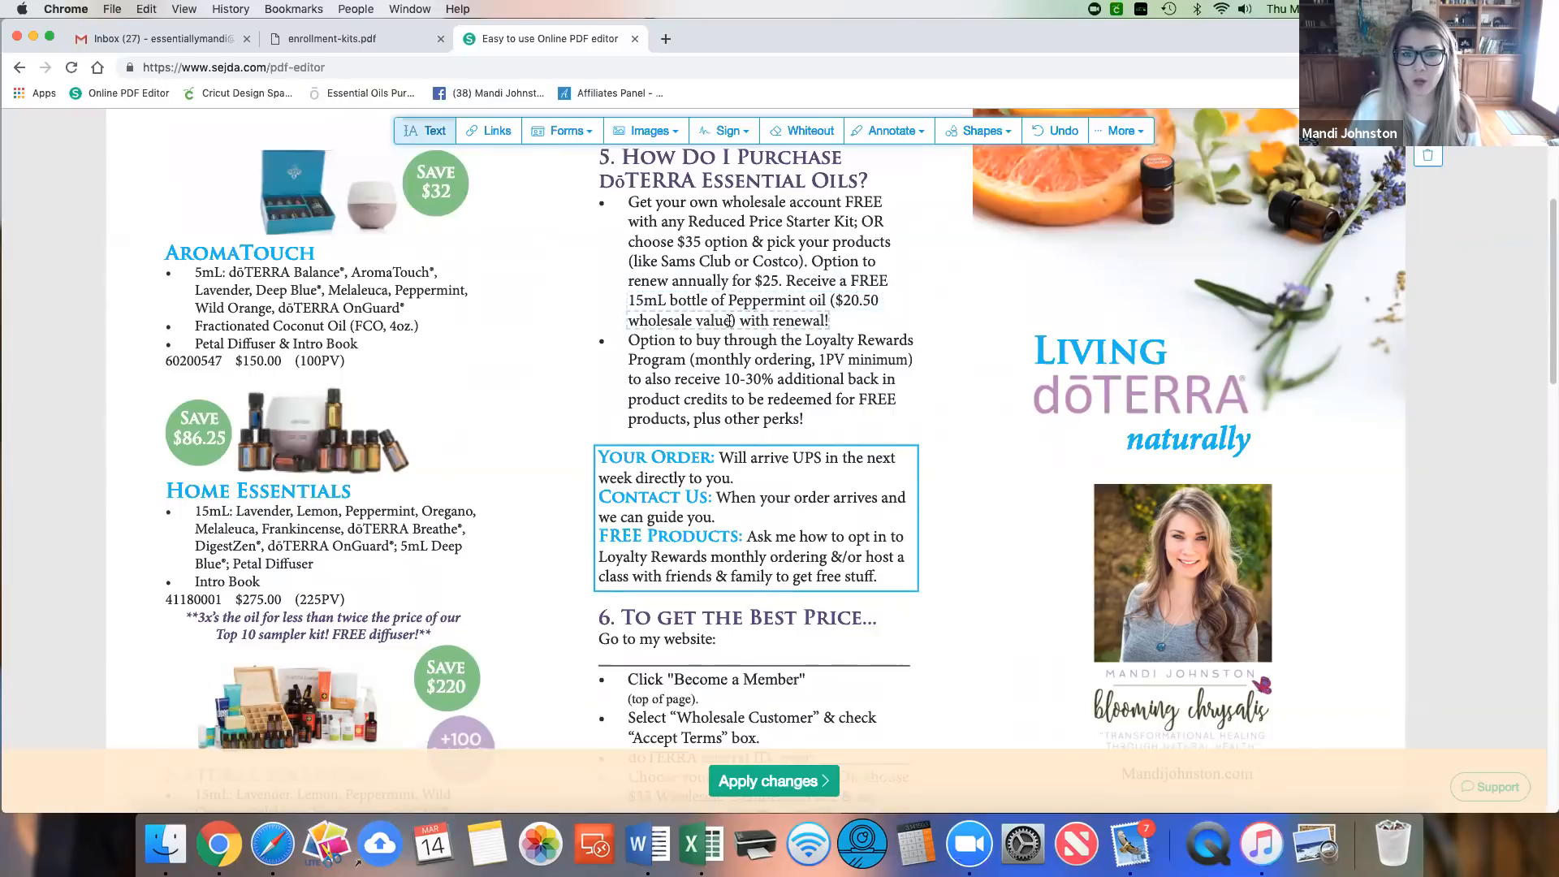
# Step: Delete the ($20.50 price from the Peppermint oil line
pyautogui.click(858, 300)
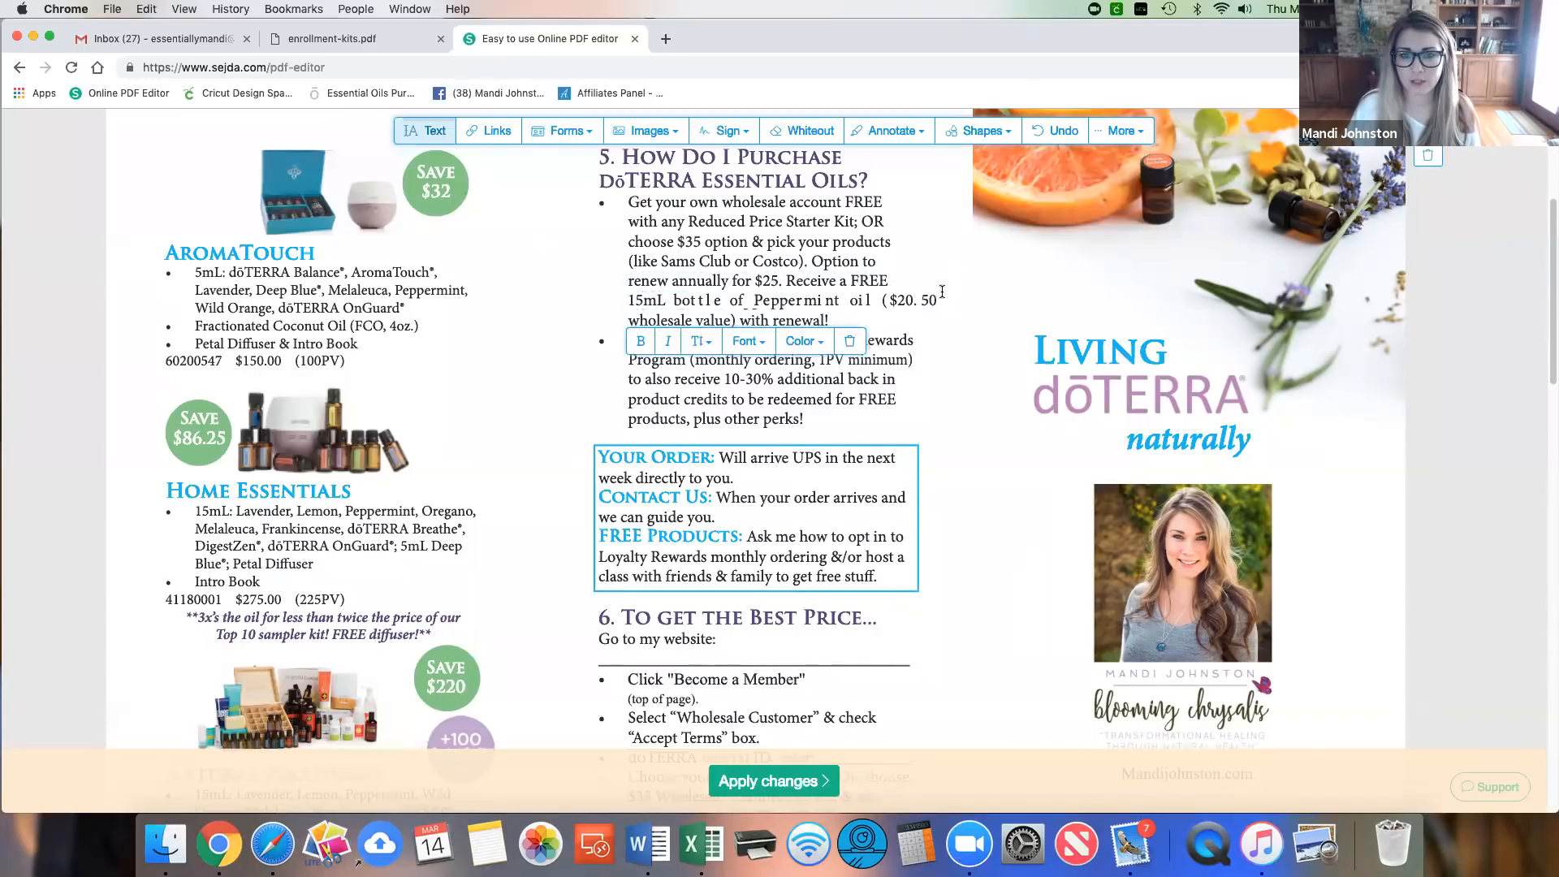
pyautogui.moveTo(936, 299); pyautogui.dragTo(885, 298)
pyautogui.press('BackSpace')
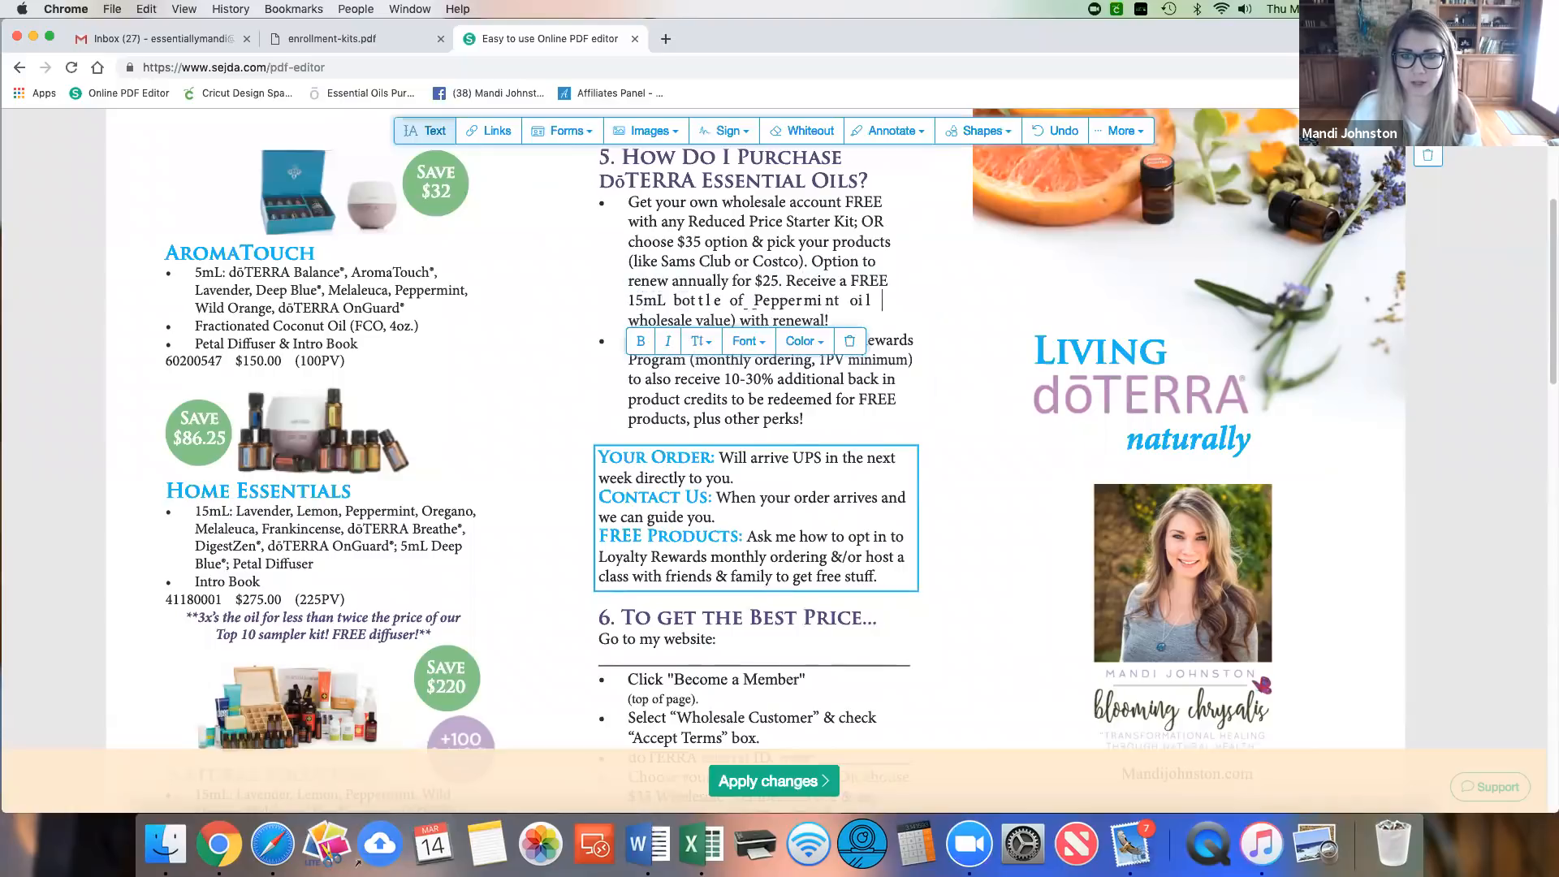
# Step: Erase the wholesale value text from the line below
pyautogui.click(732, 319)
pyautogui.moveTo(762, 320); pyautogui.dragTo(622, 321)
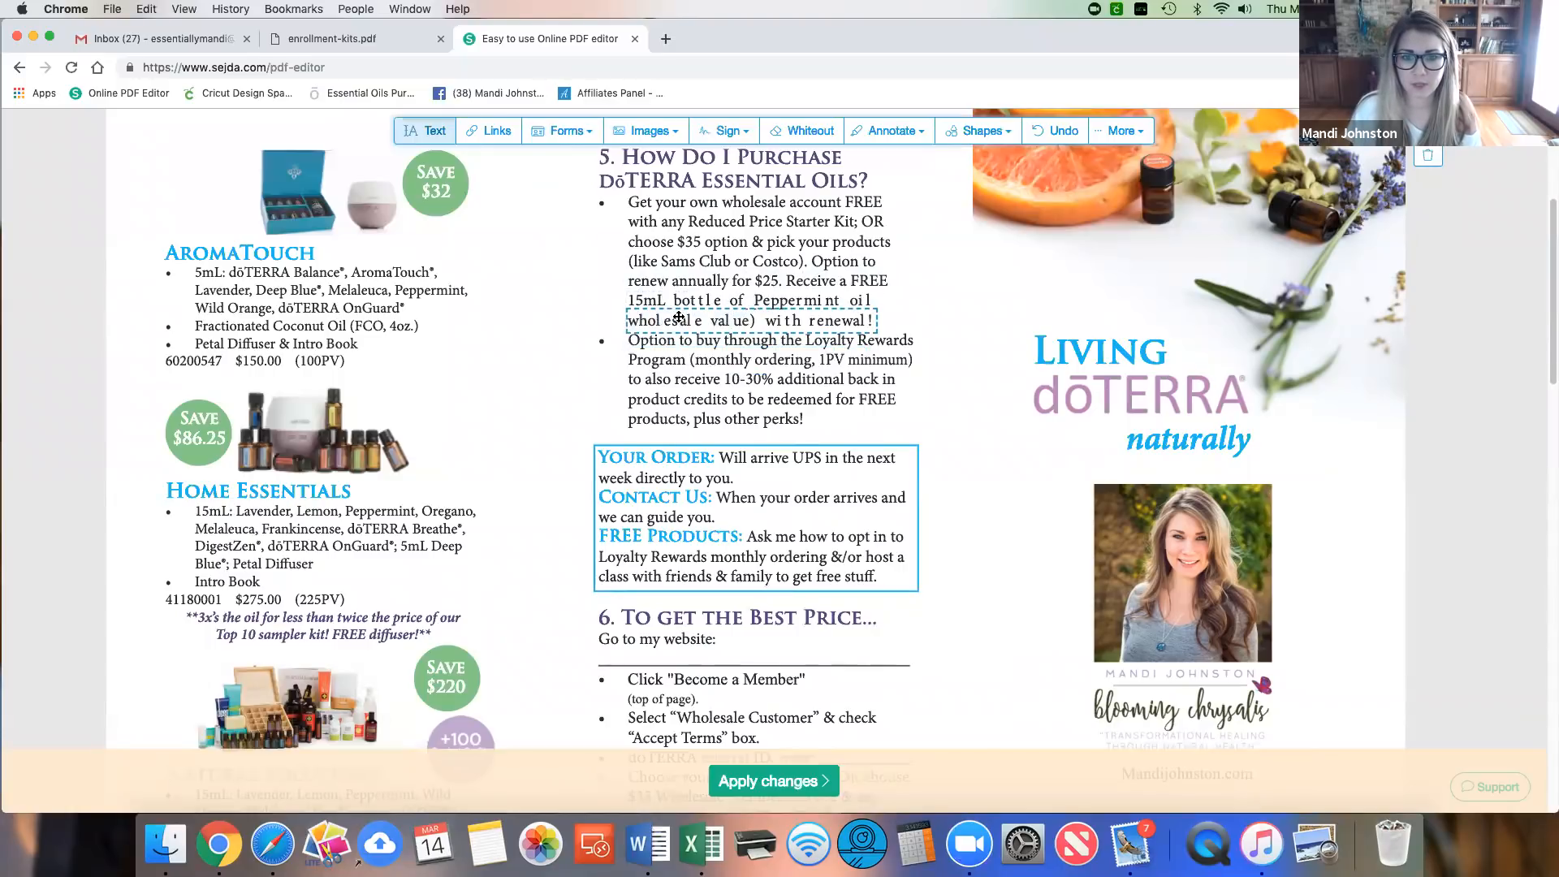
pyautogui.click(762, 318)
pyautogui.moveTo(759, 319); pyautogui.dragTo(613, 310)
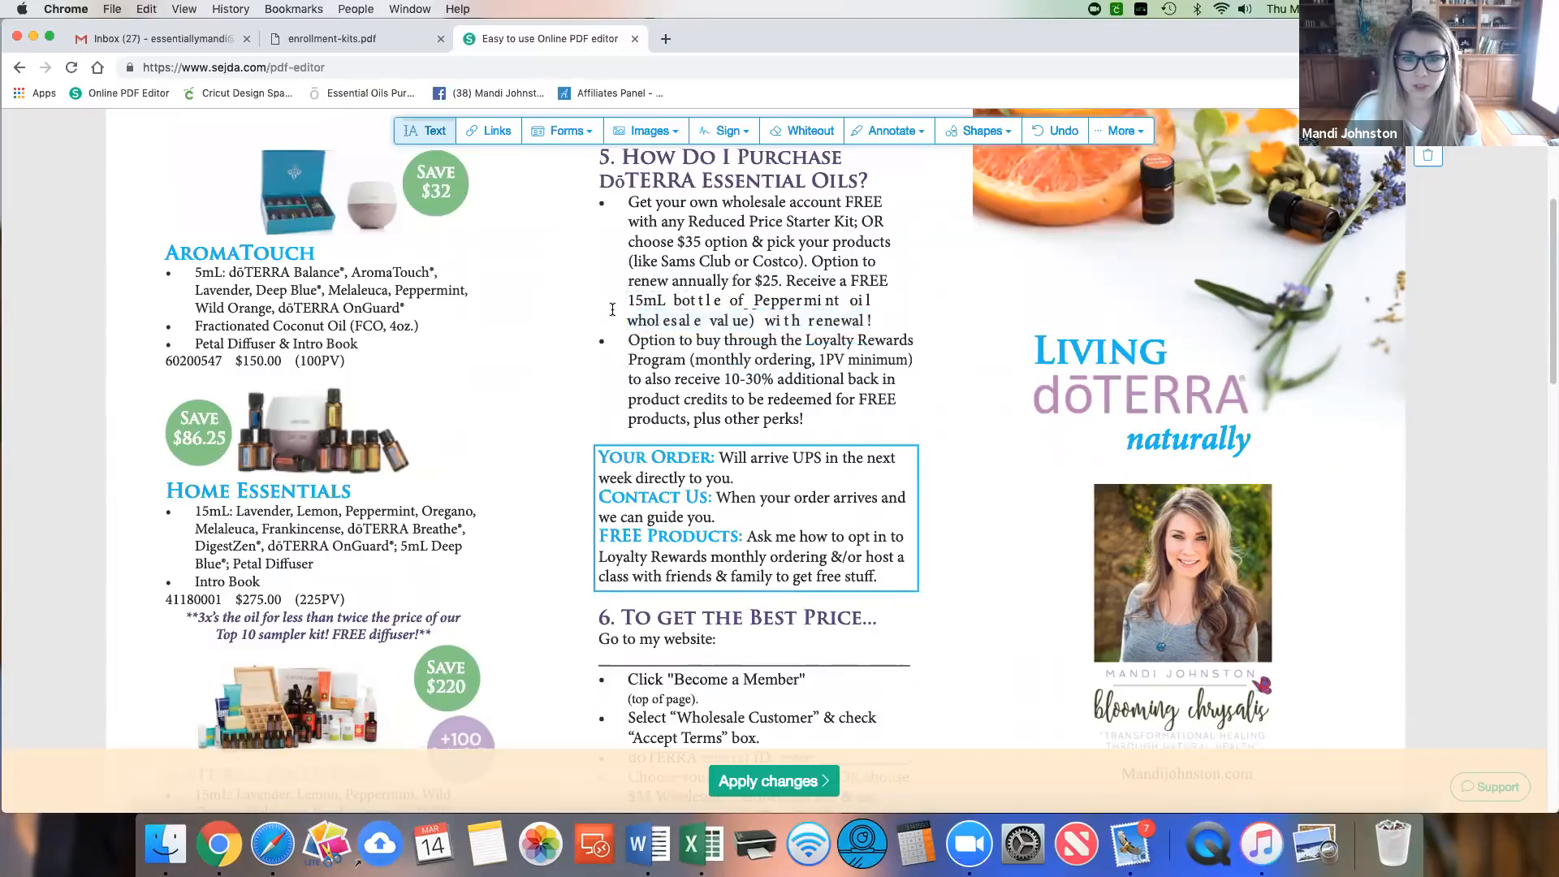
pyautogui.click(648, 316)
pyautogui.press('BackSpace')
pyautogui.press('BackSpace')
pyautogui.click(682, 320)
pyautogui.press('BackSpace')
pyautogui.press('BackSpace')
pyautogui.press('BackSpace')
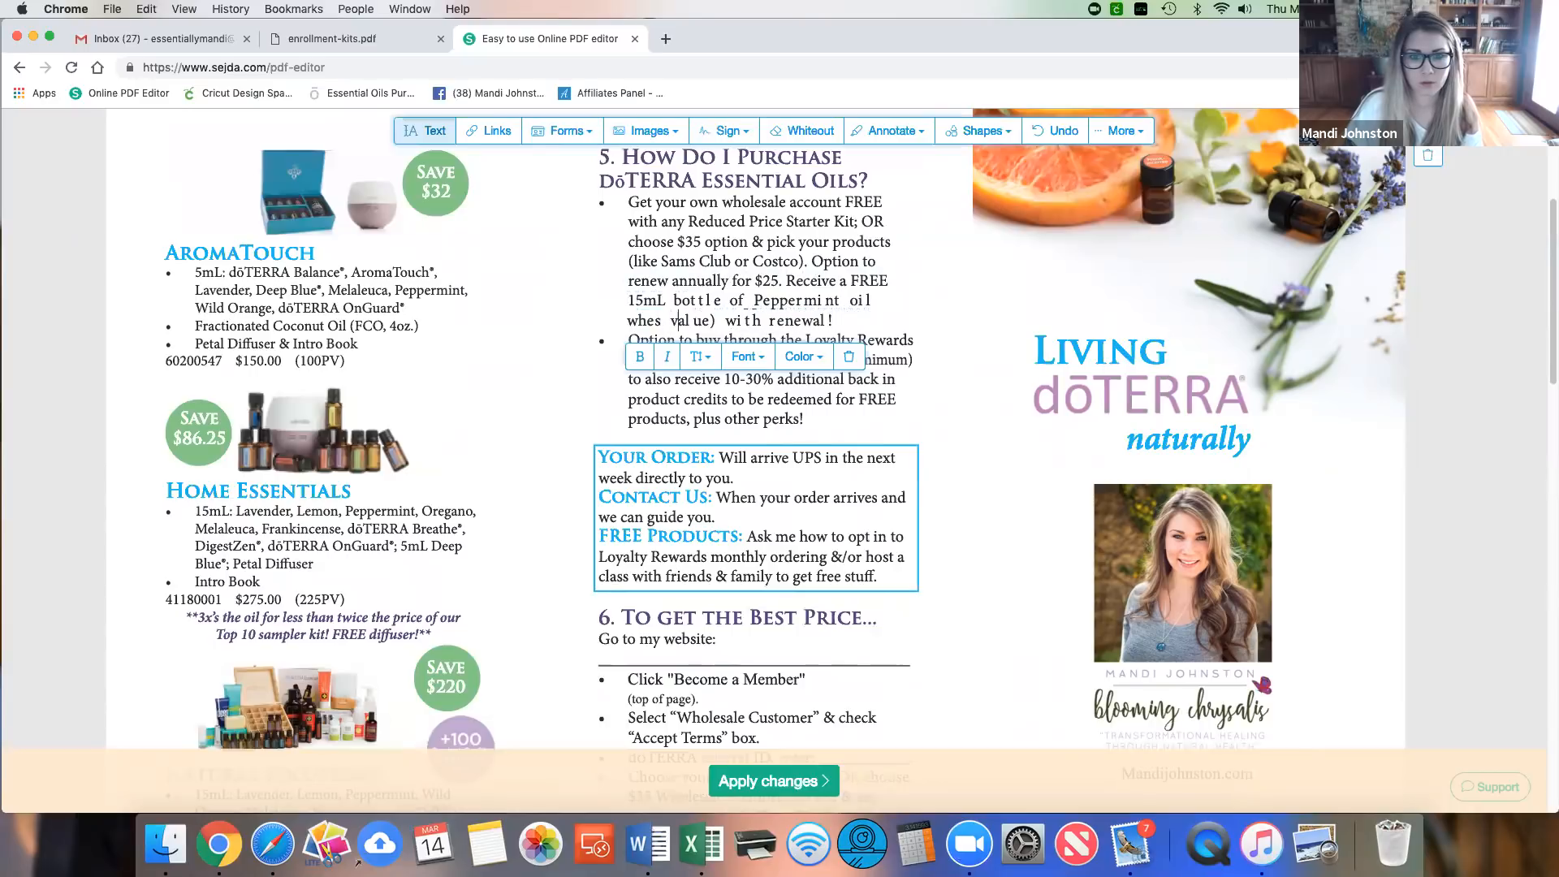
pyautogui.press('BackSpace')
pyautogui.press('BackSpace')
pyautogui.press('BackSpace')
pyautogui.press('BackSpace')
pyautogui.press('BackSpace')
pyautogui.press('BackSpace')
pyautogui.press('BackSpace')
pyautogui.press('BackSpace')
pyautogui.press('BackSpace')
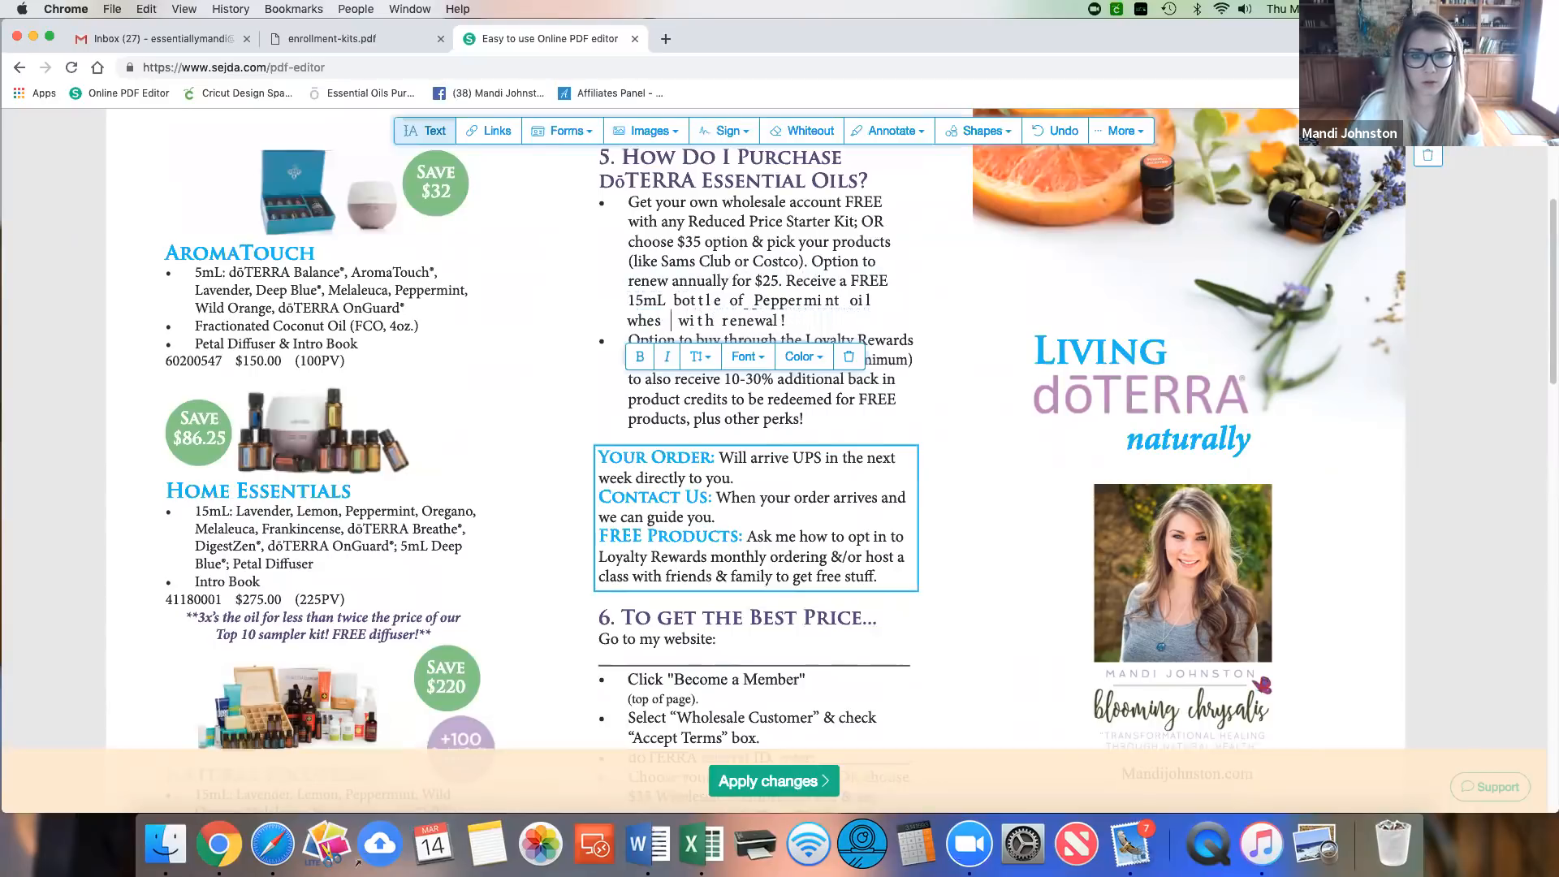
pyautogui.press('BackSpace')
pyautogui.press('BackSpace')
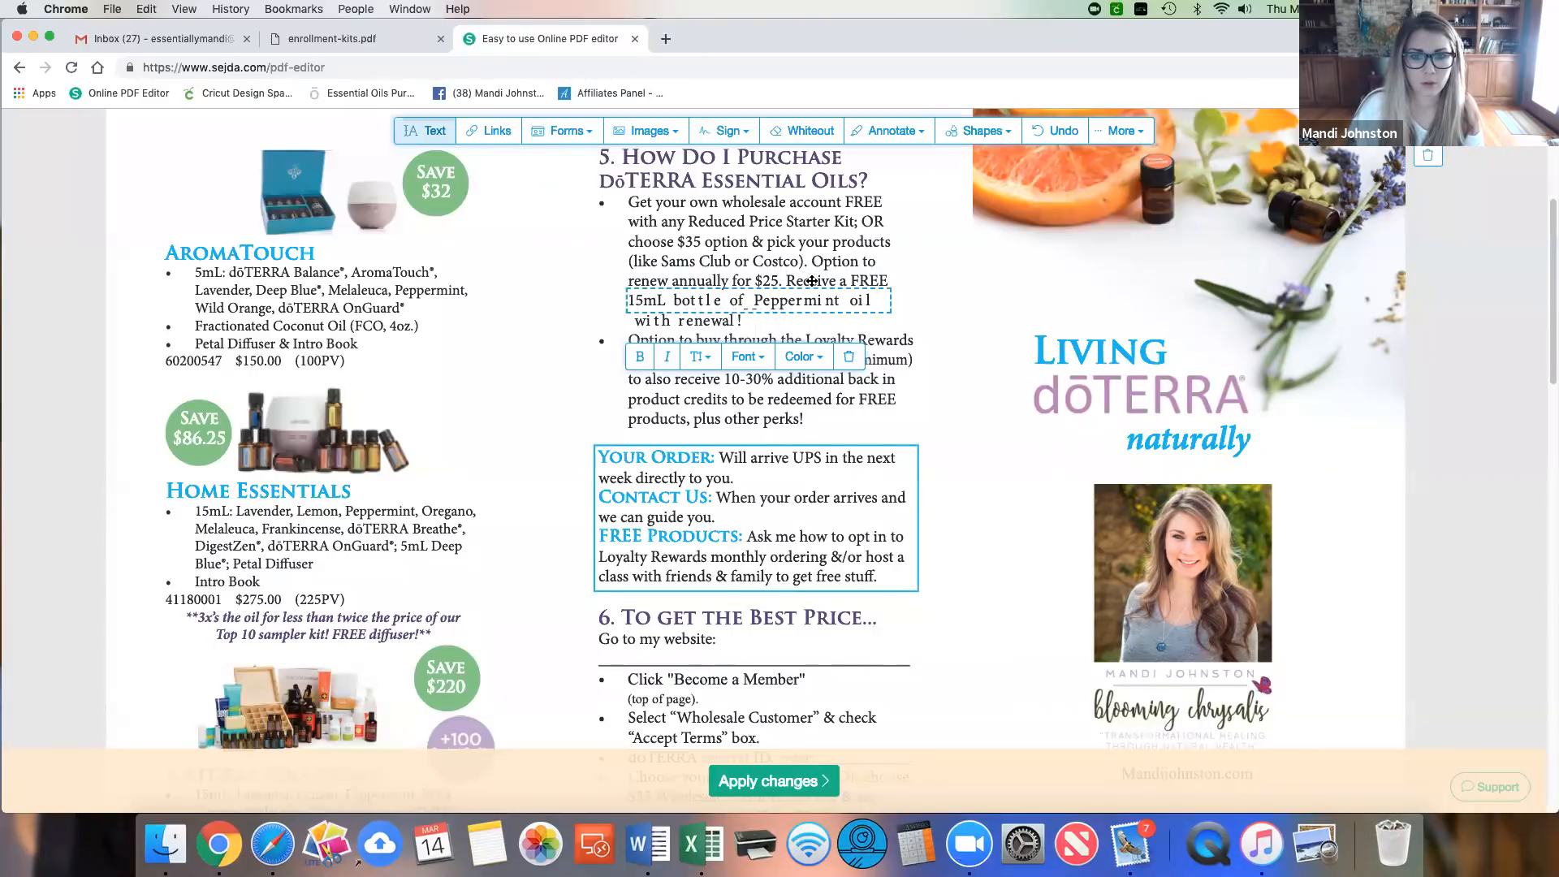
# Step: Add 'with' to the end of the Peppermint oil line in the brochure's serif font
pyautogui.click(874, 296)
pyautogui.write('with')
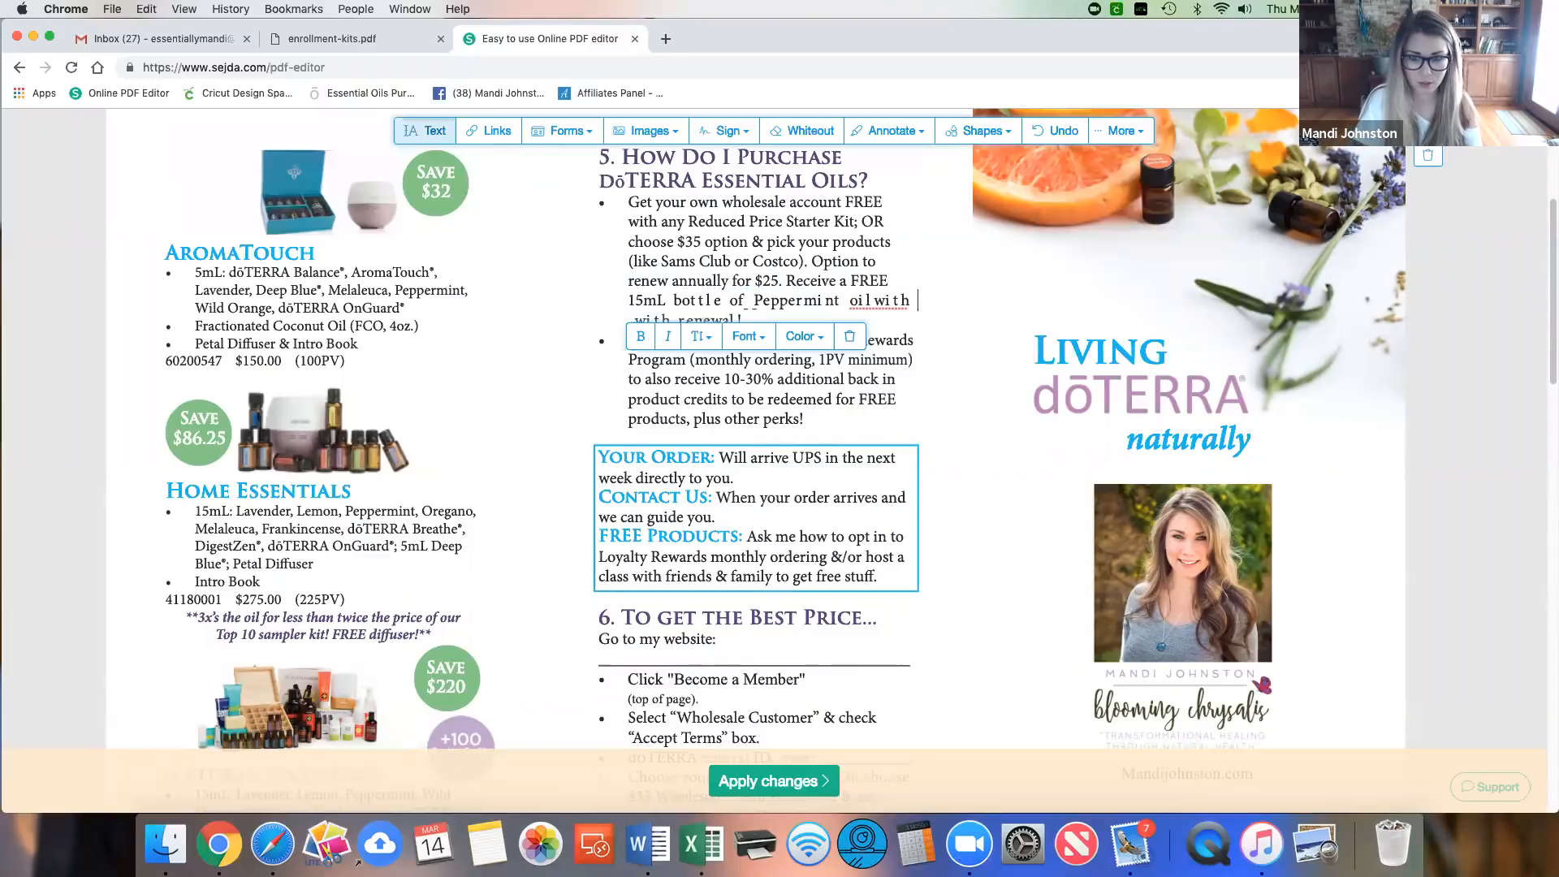
pyautogui.tripleClick(868, 301)
pyautogui.click(747, 336)
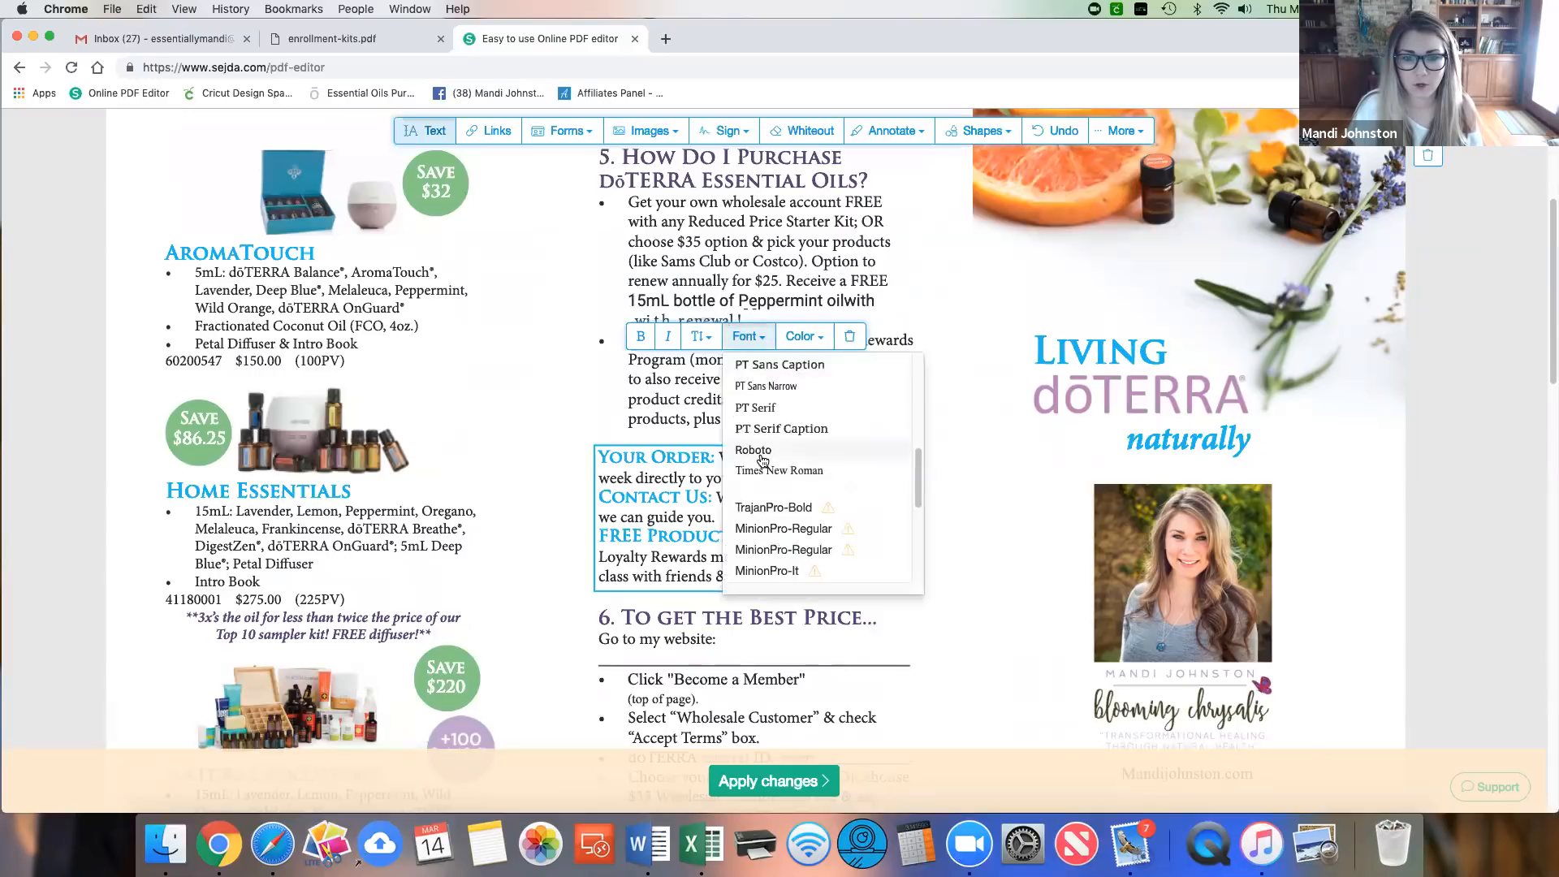
pyautogui.click(776, 481)
pyautogui.click(829, 302)
# Step: Retype the 'renewal!' line and match its font to the Peppermint line
pyautogui.scroll(-1, 837, 302)
pyautogui.tripleClick(708, 297)
pyautogui.write('Re')
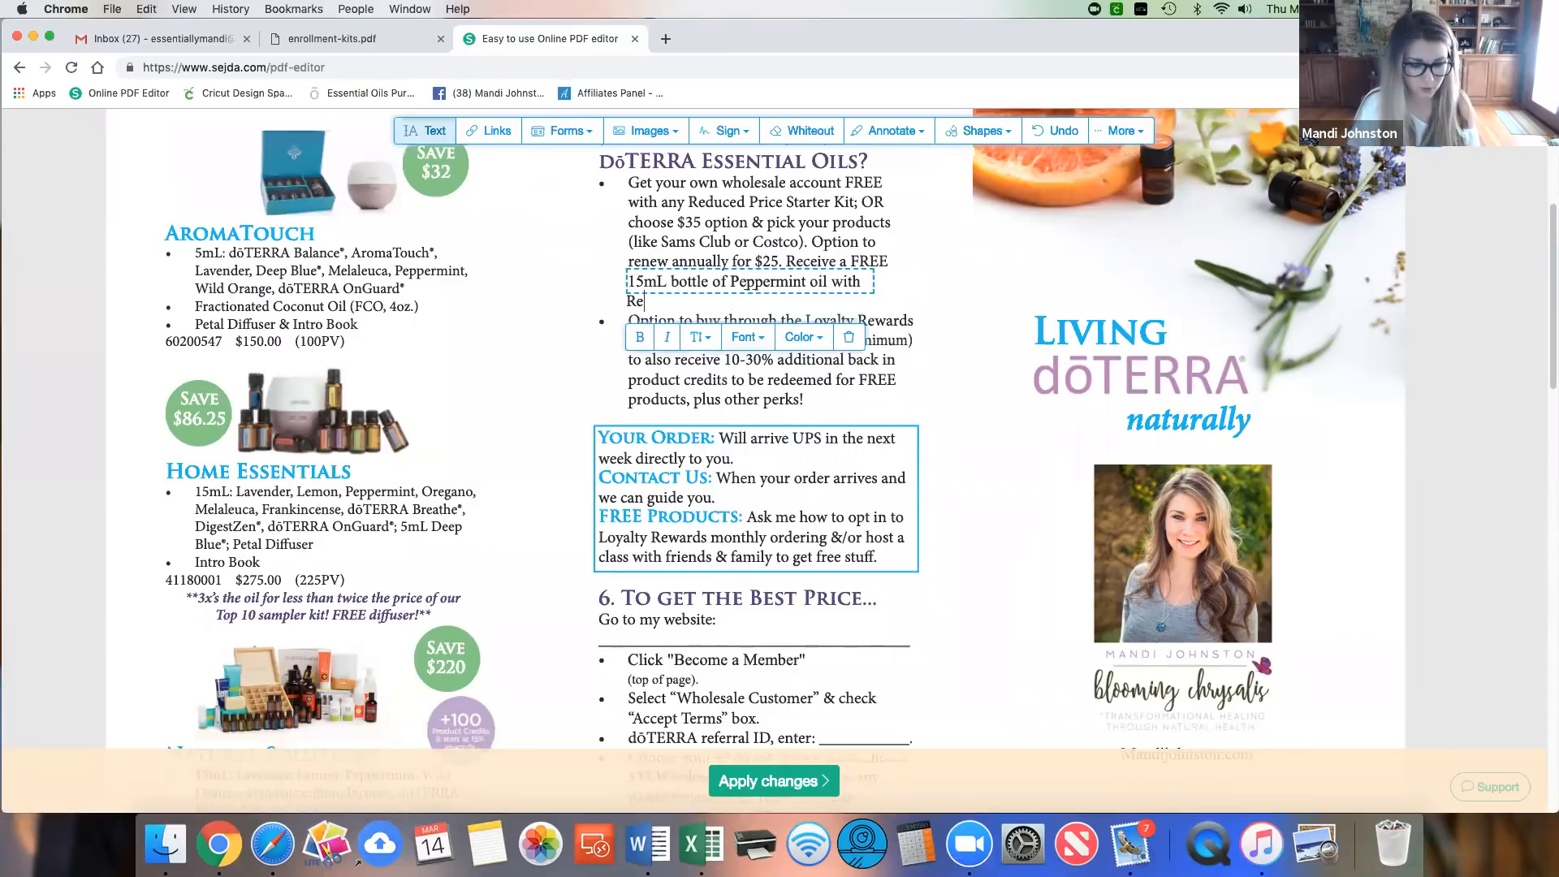
pyautogui.write('newal!')
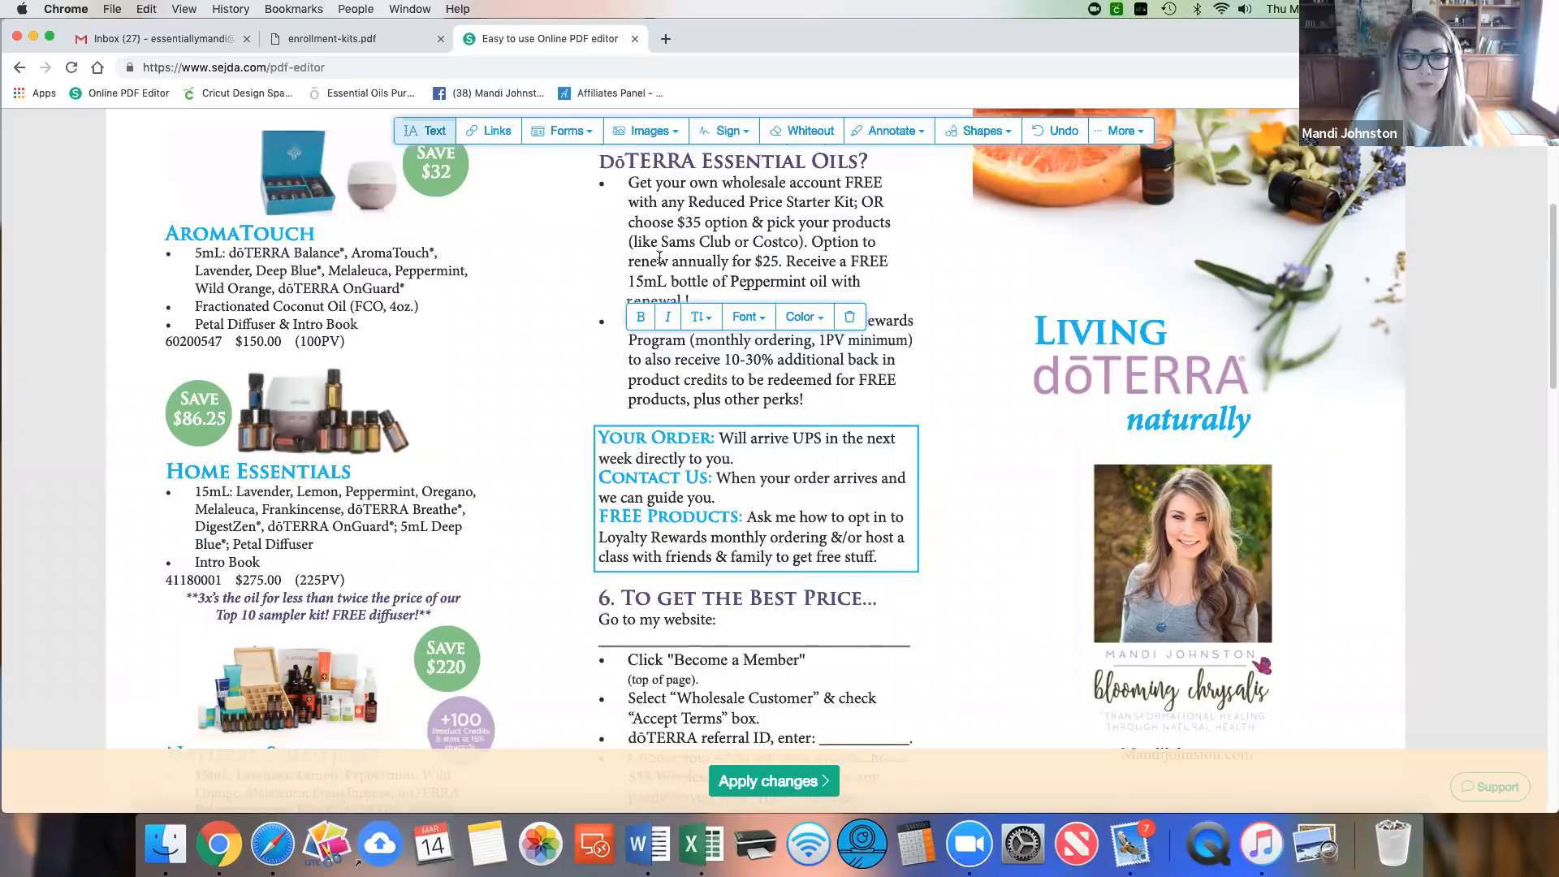
pyautogui.tripleClick(708, 297)
pyautogui.click(743, 337)
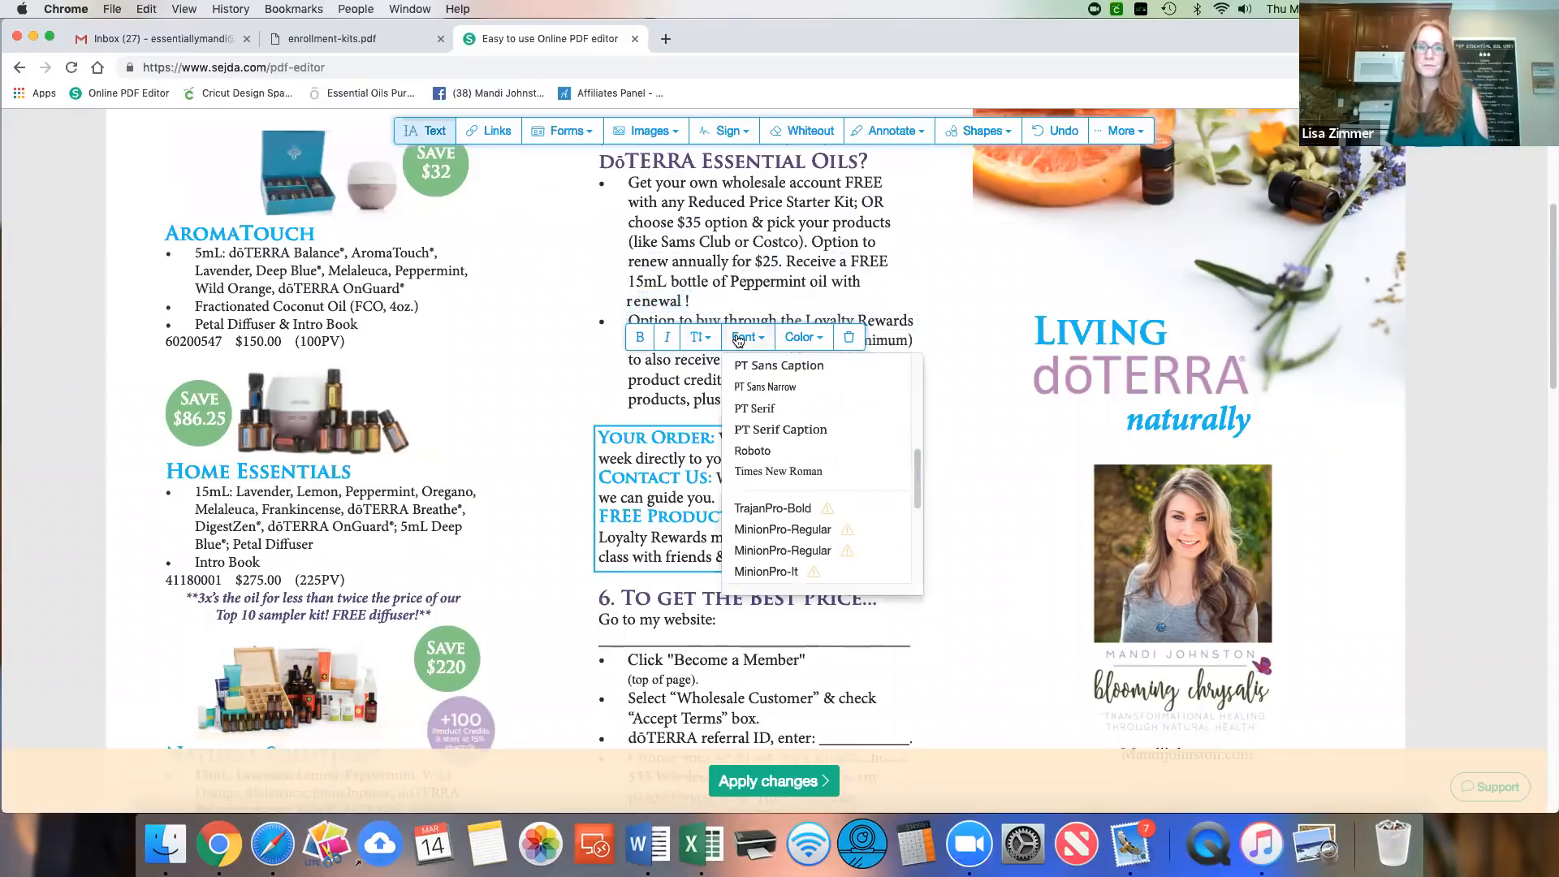
pyautogui.click(886, 474)
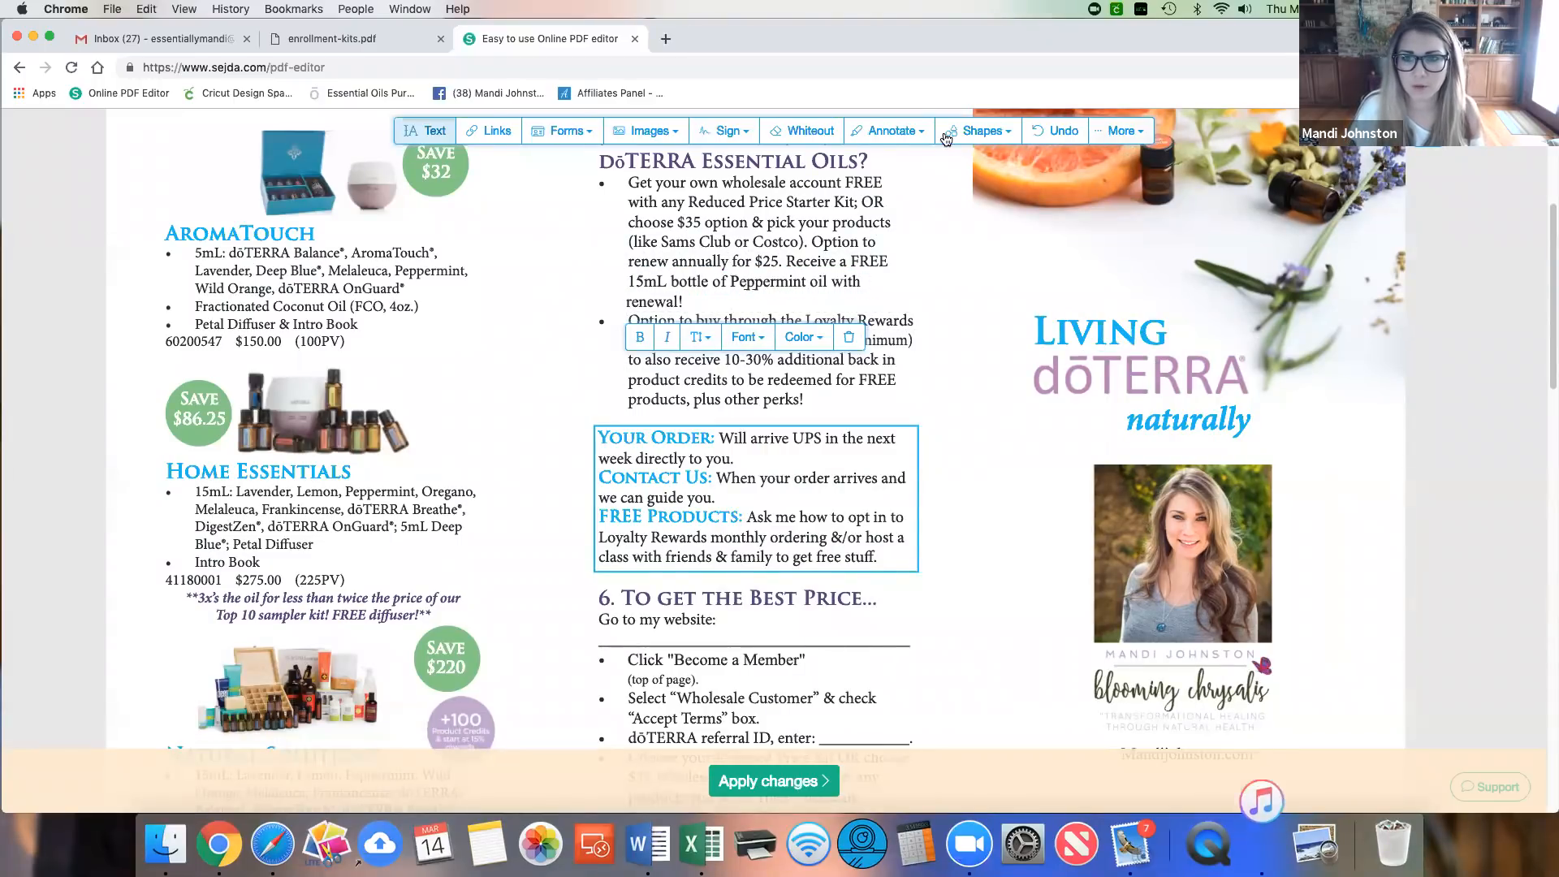
# Step: Draw a rectangle, fill it white, and drag it over the Peppermint offer lines
pyautogui.click(980, 132)
pyautogui.click(979, 173)
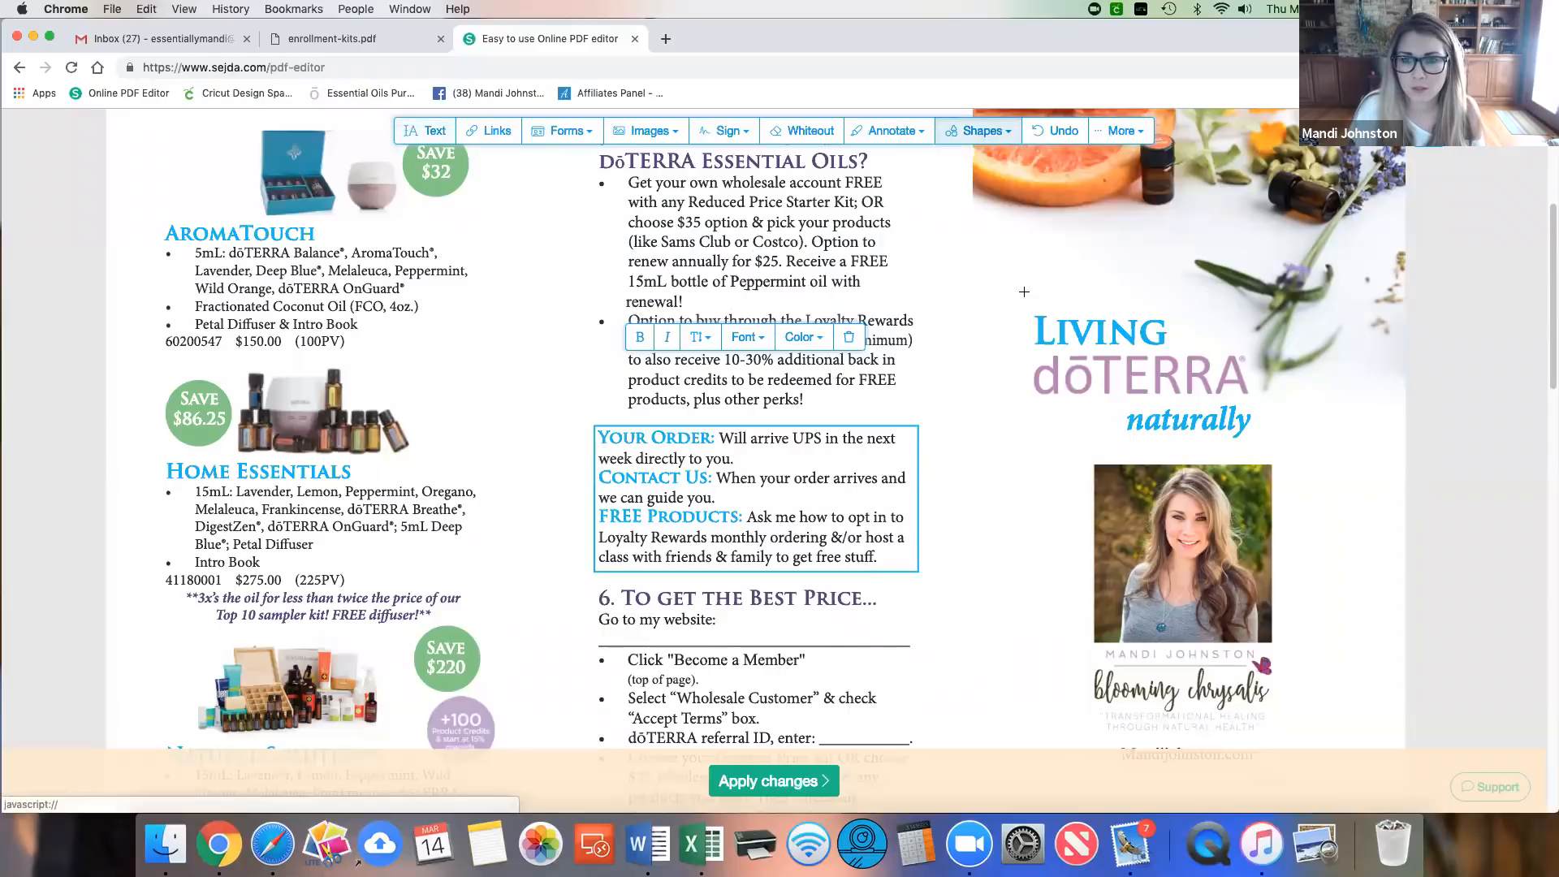
pyautogui.moveTo(963, 332); pyautogui.dragTo(1021, 353)
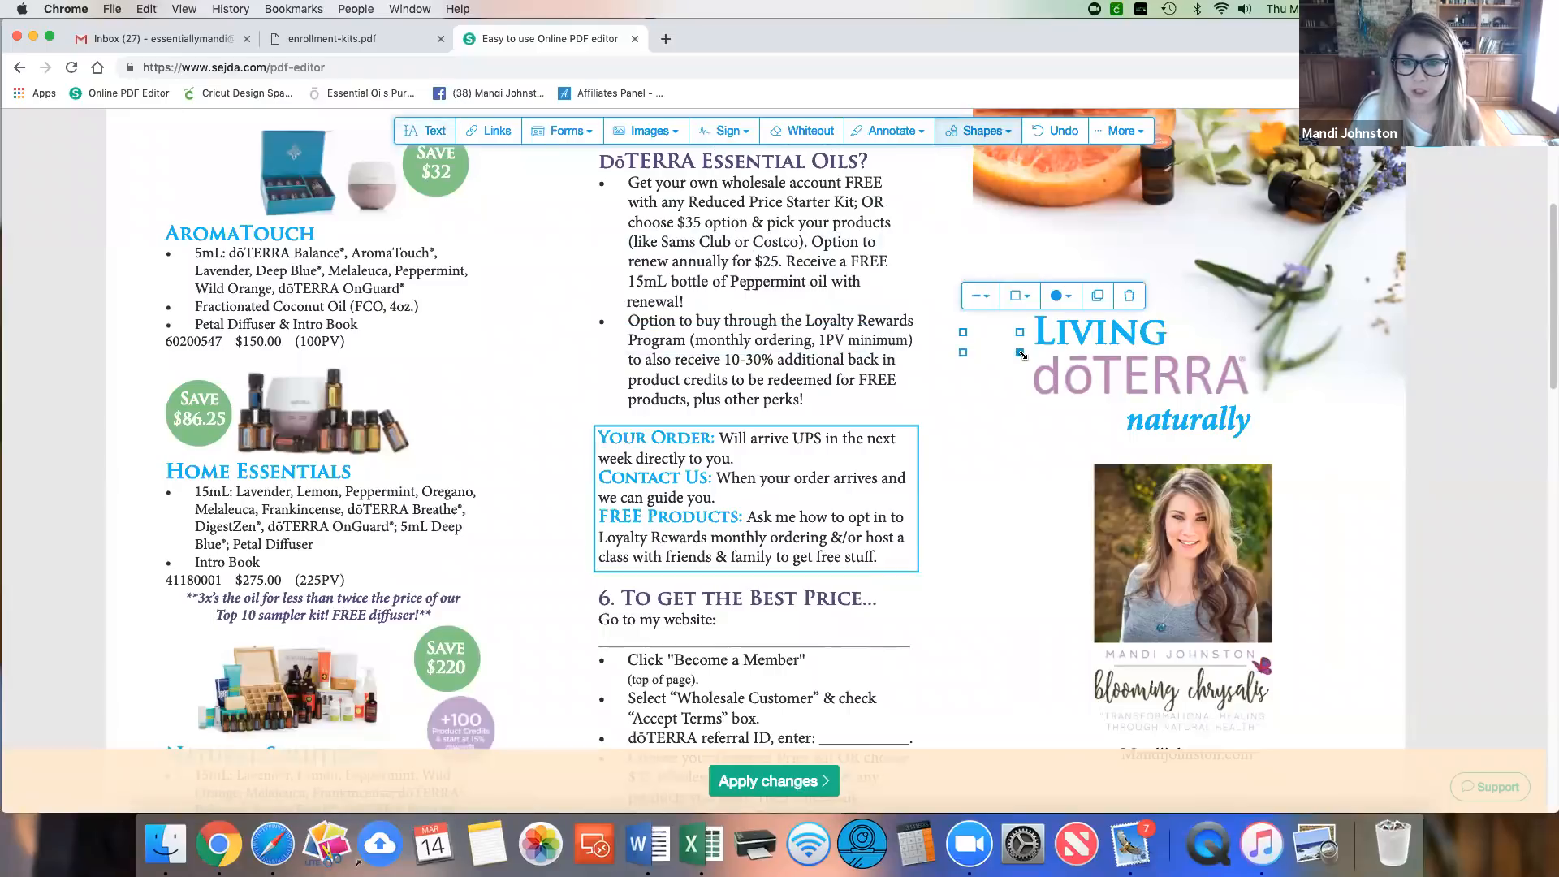
pyautogui.click(1061, 296)
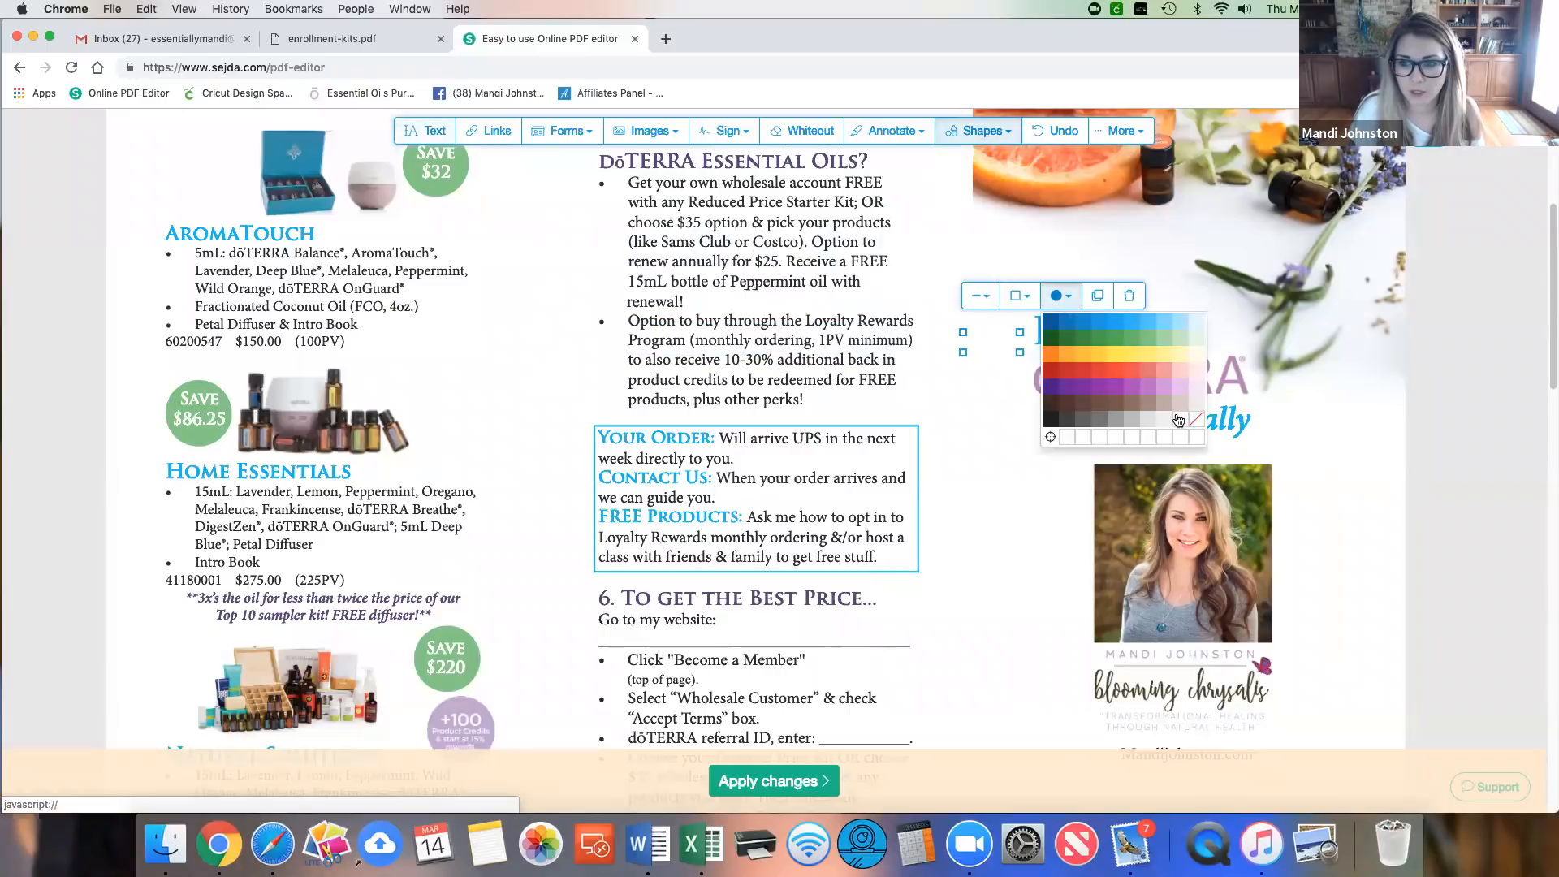
pyautogui.click(1180, 420)
pyautogui.moveTo(986, 338); pyautogui.dragTo(754, 300)
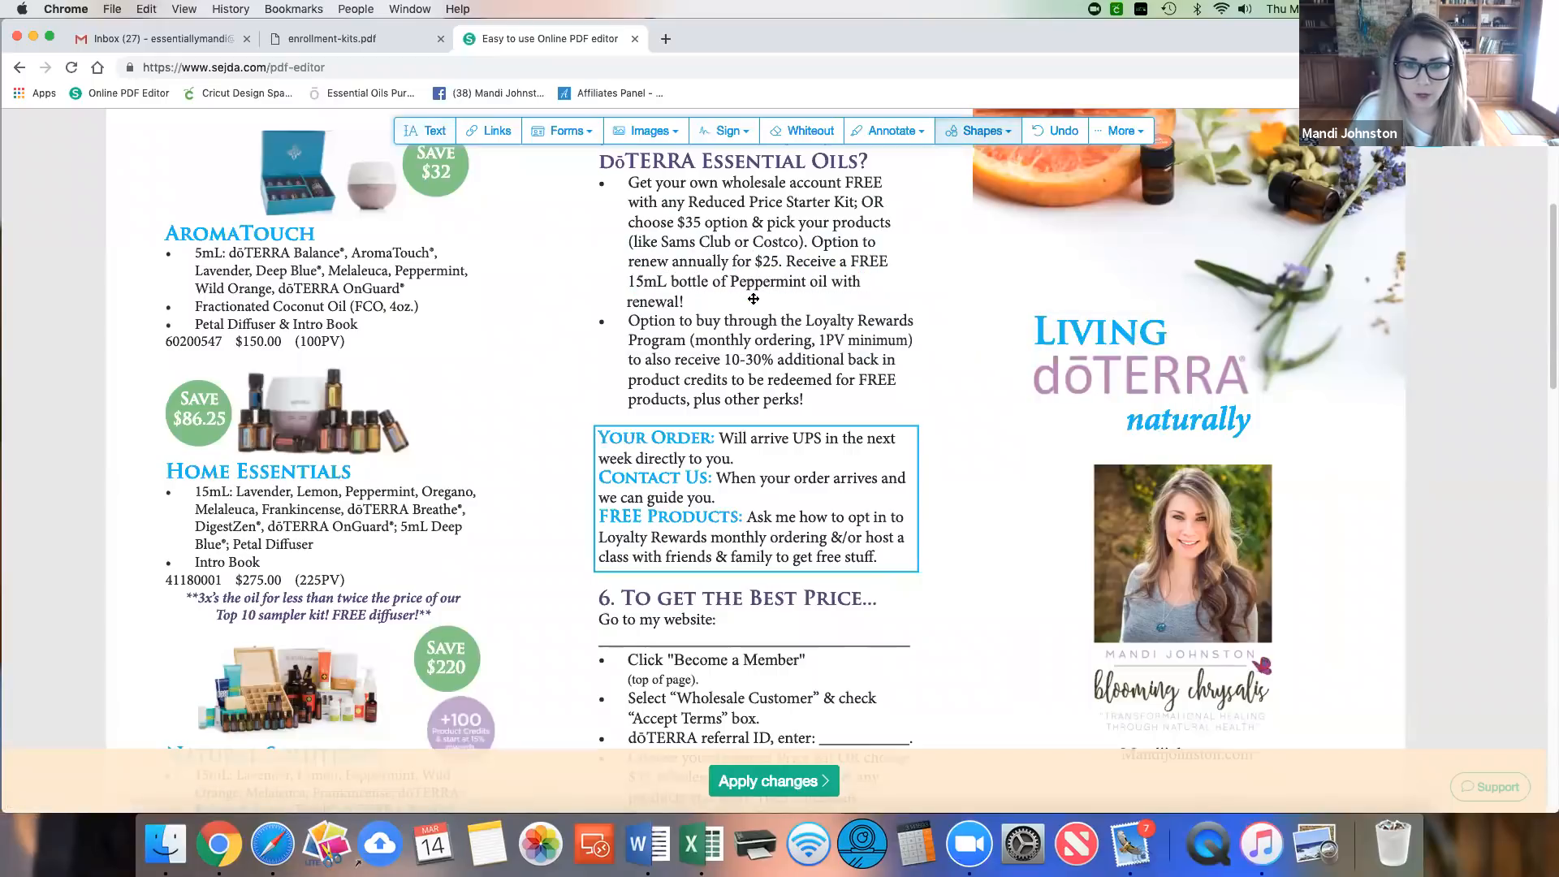
pyautogui.click(754, 299)
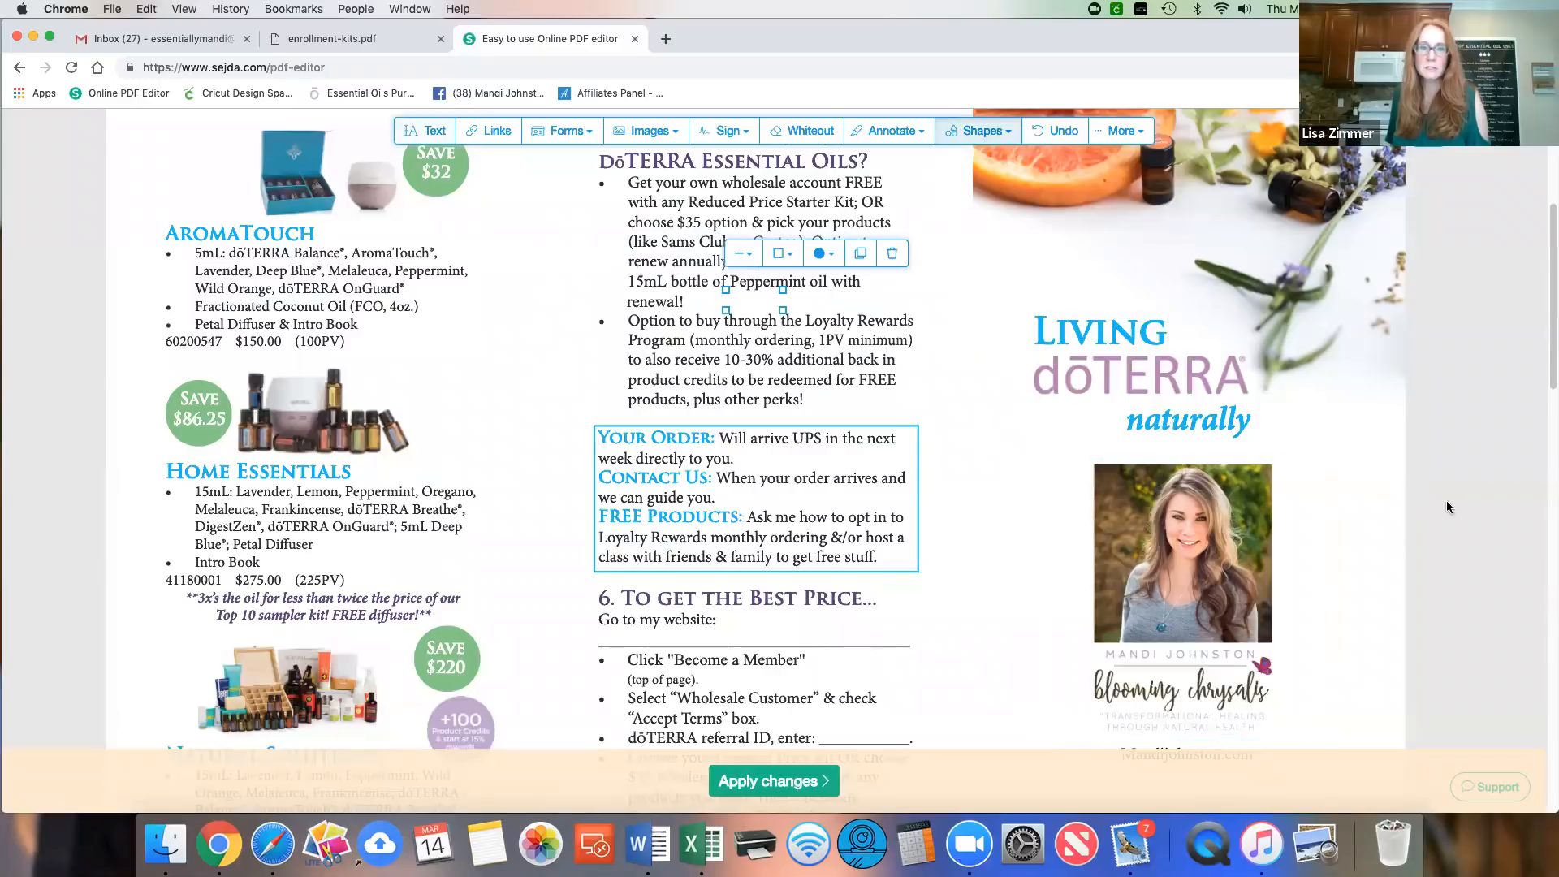
pyautogui.click(1460, 493)
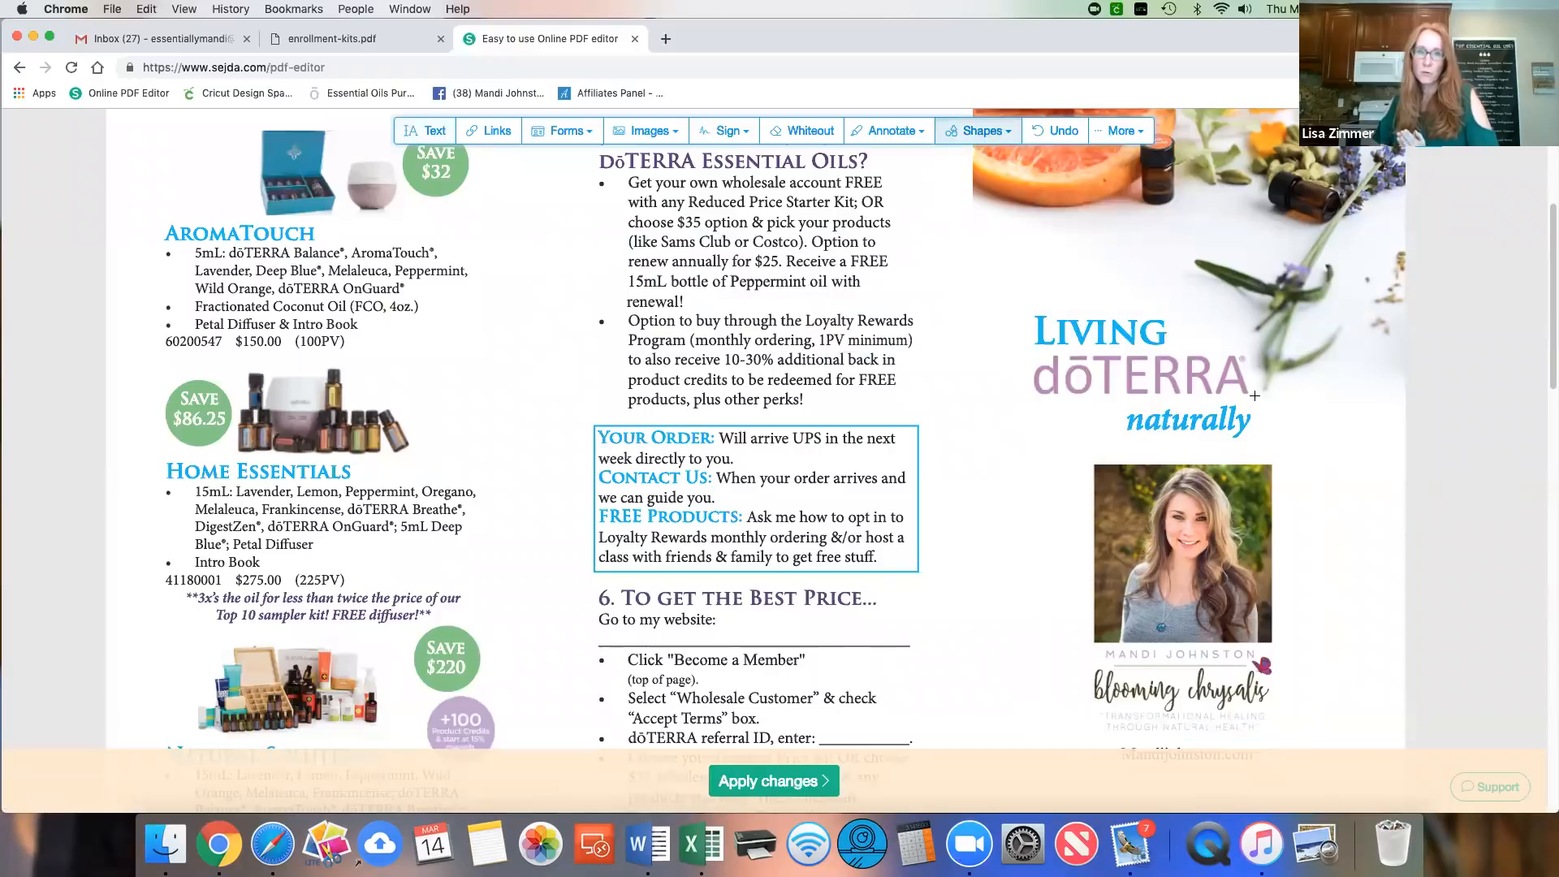
pyautogui.scroll(-2, 1255, 396)
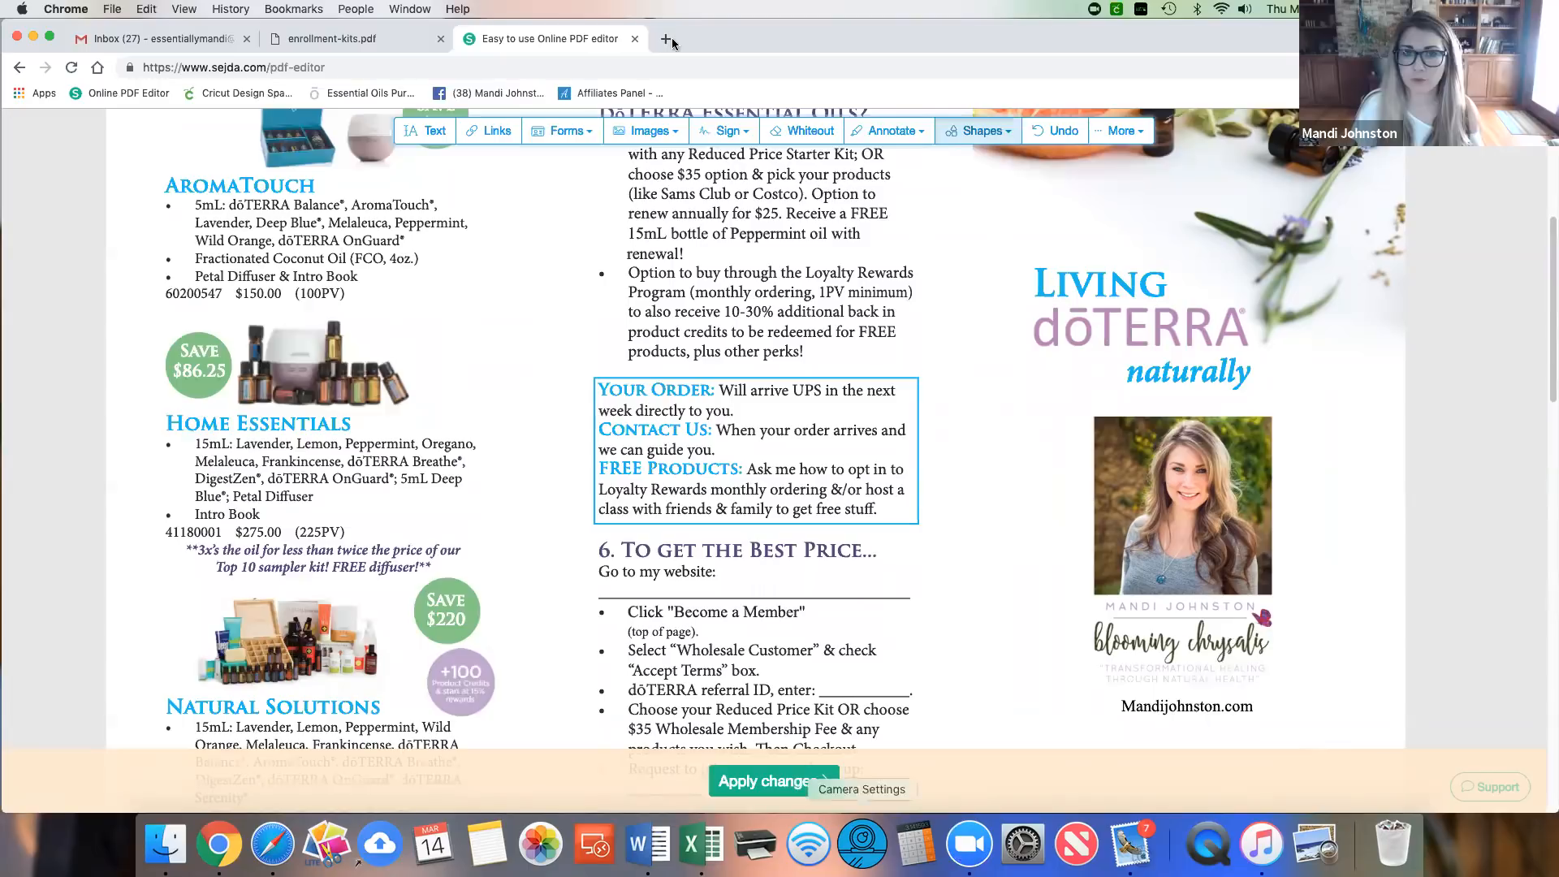
# Step: Apply all the edits and download the edited Tri Fold ATD HEK.pdf
pyautogui.click(792, 784)
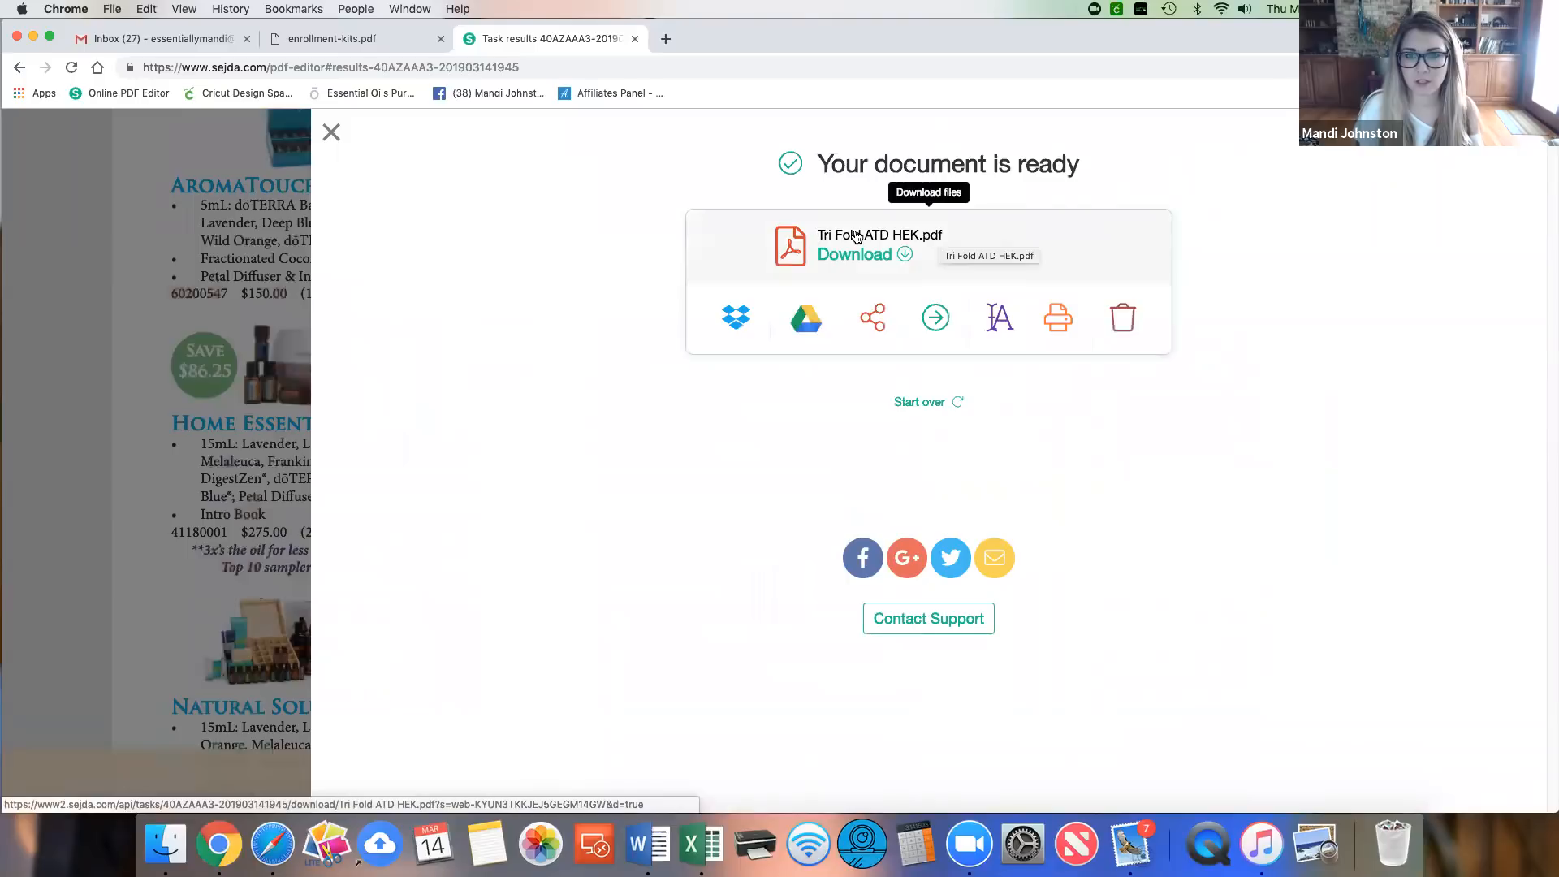
pyautogui.click(899, 256)
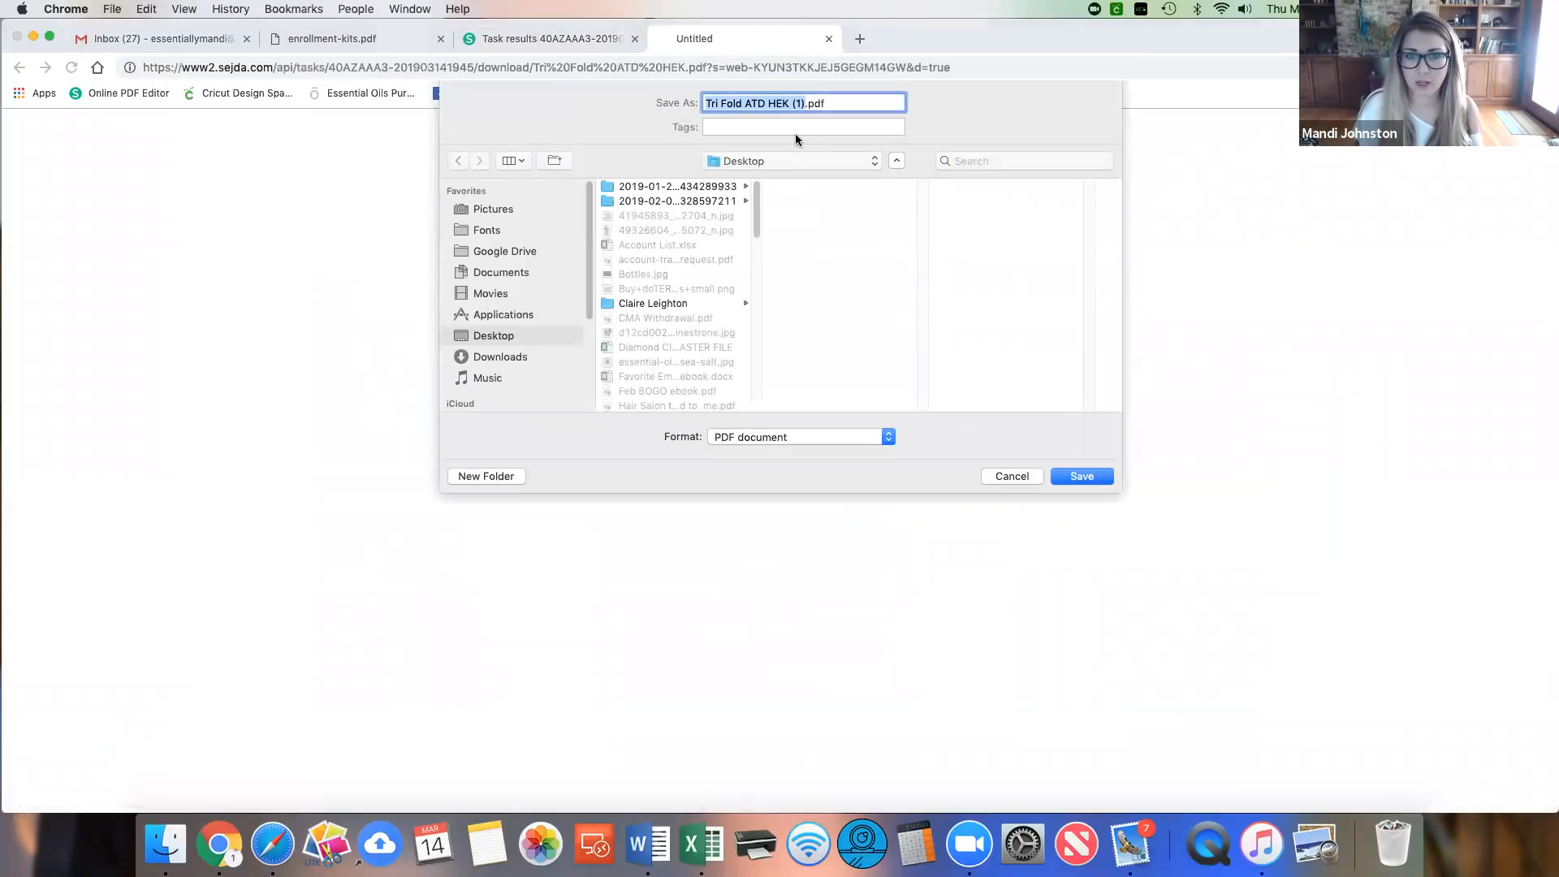
# Step: Rename the download to 'Tri Fold ATD HEK (edited).pdf' and save it to the Desktop
pyautogui.click(804, 104)
pyautogui.press('BackSpace')
pyautogui.press('BackSpace')
pyautogui.write('edited)')
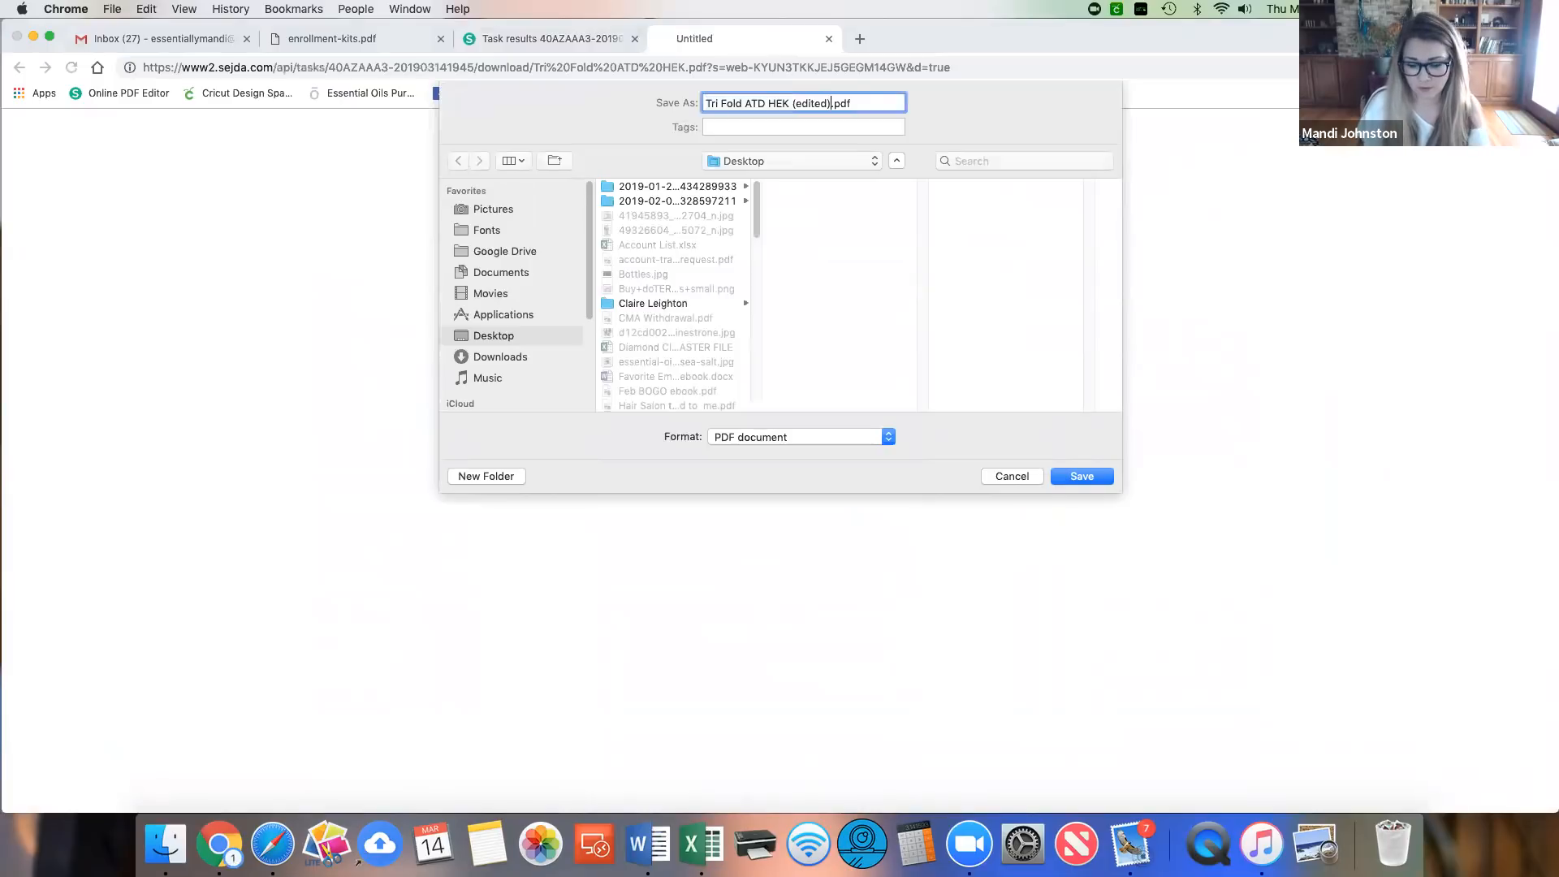
pyautogui.click(1035, 476)
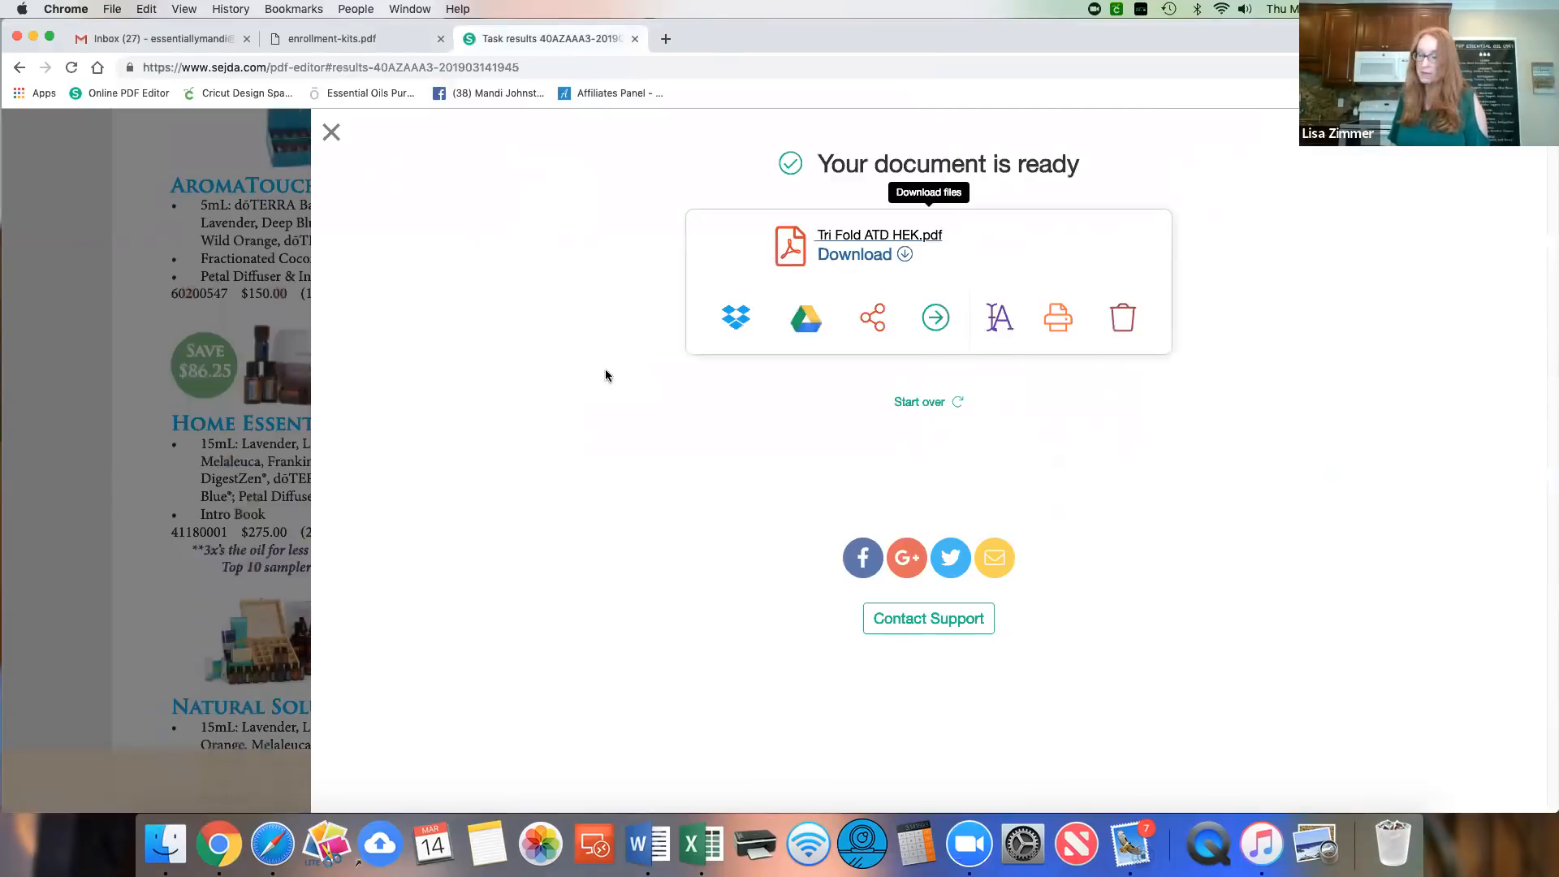
# Step: Return from the results page to the editor and select the photo and logo image
pyautogui.click(328, 134)
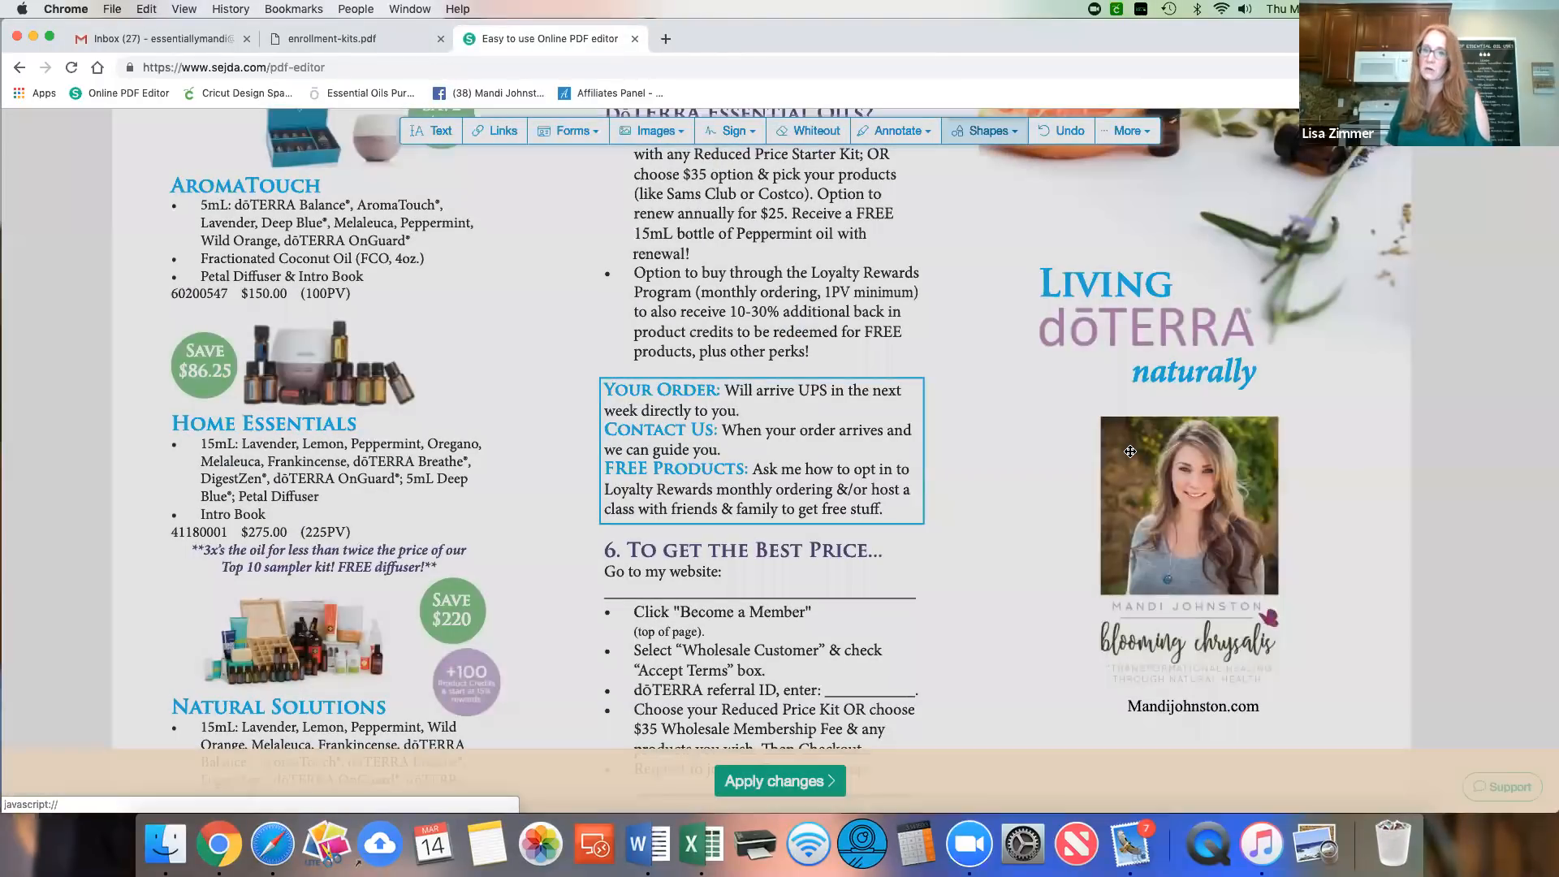
pyautogui.click(1130, 452)
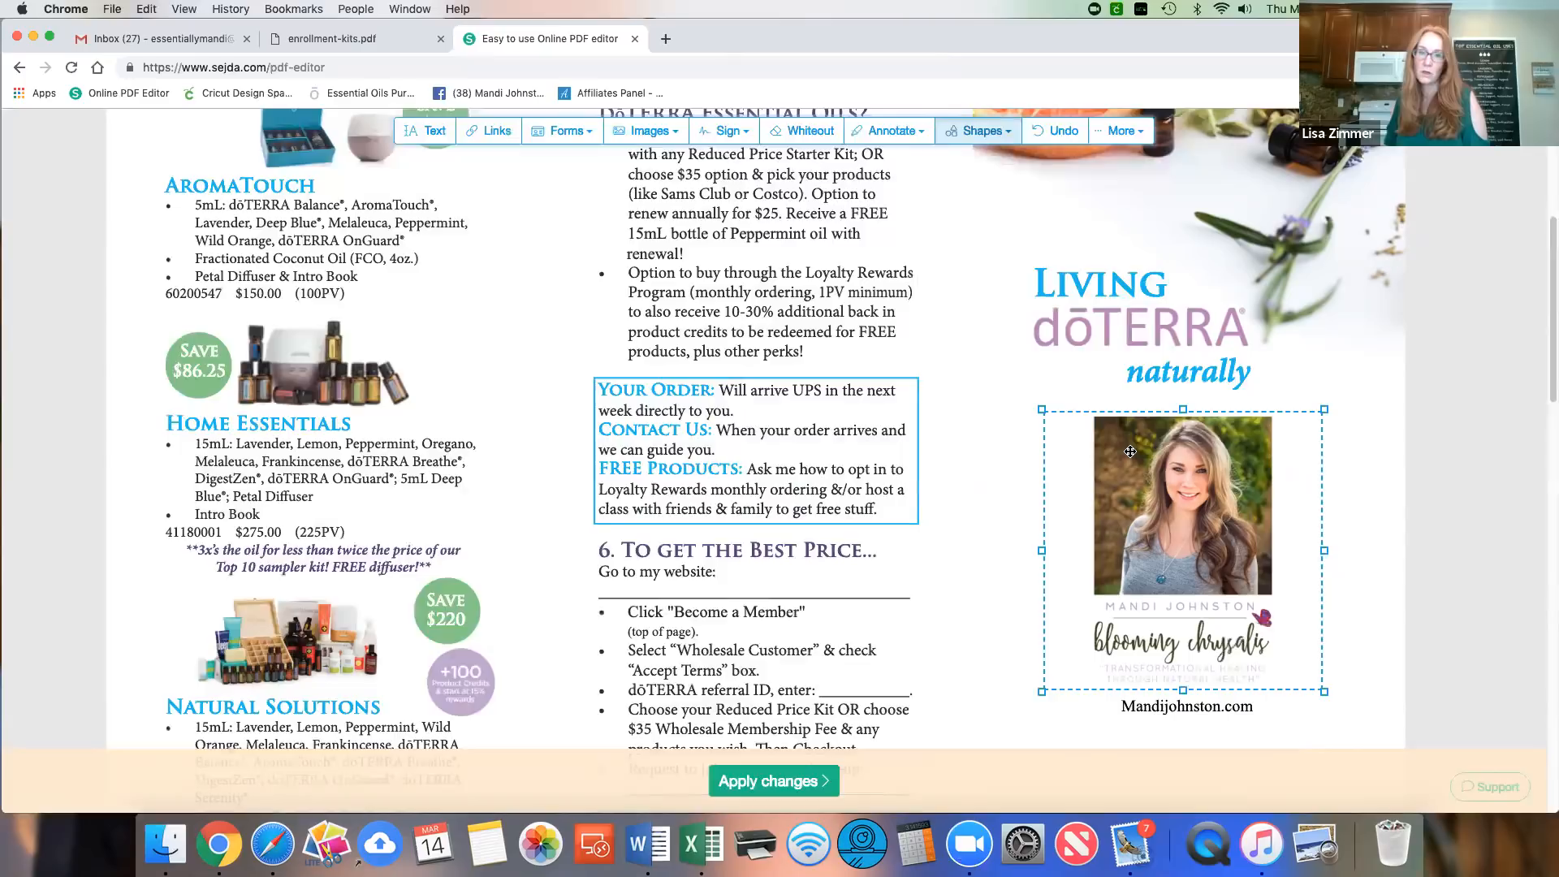
pyautogui.scroll(-2, 1129, 452)
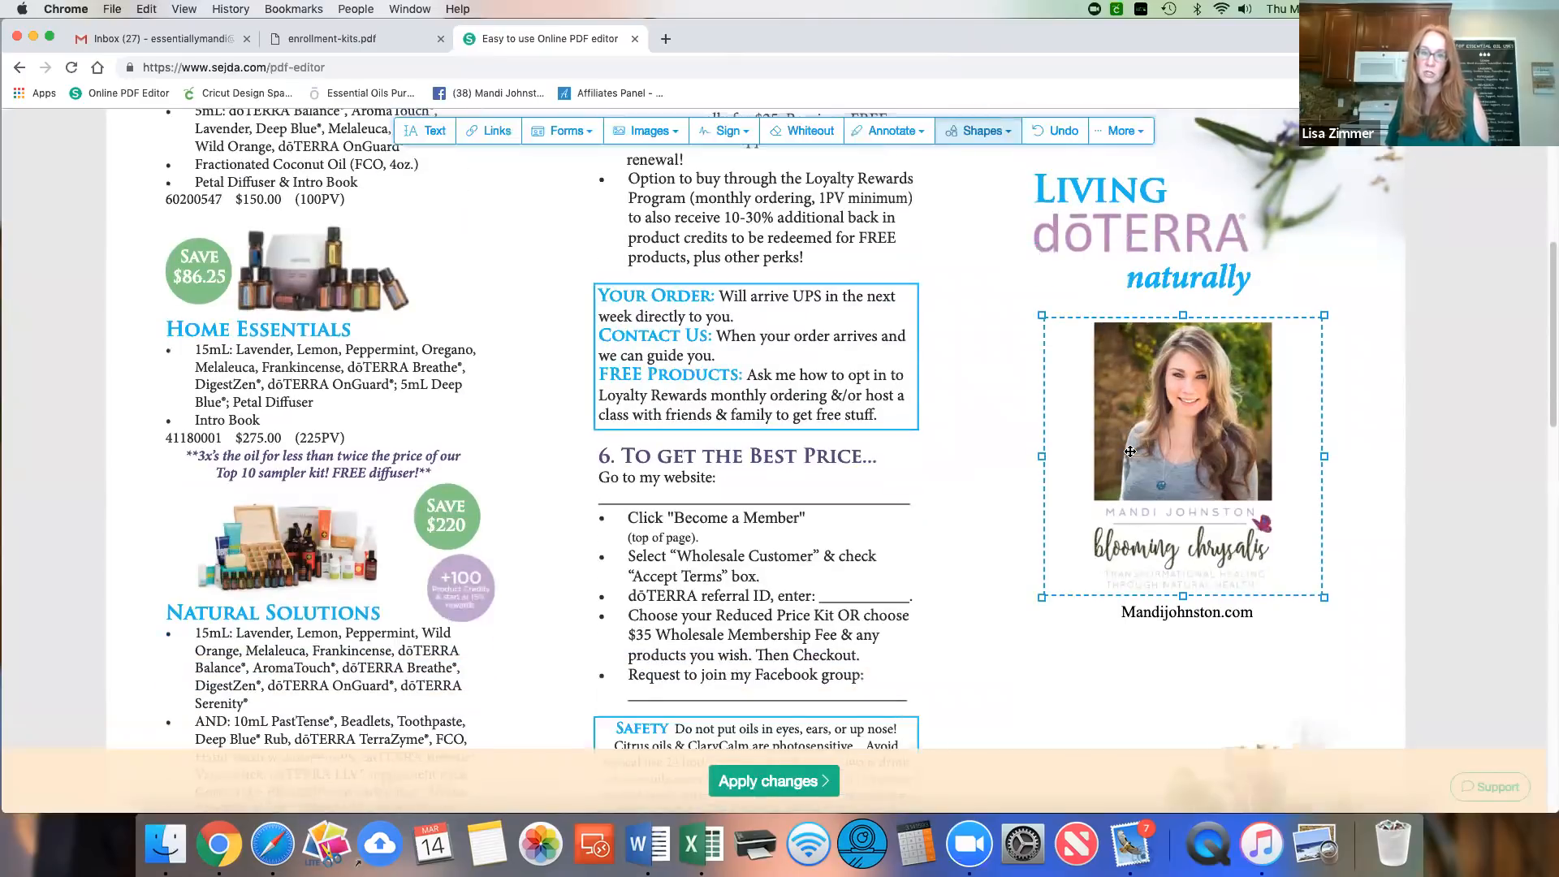